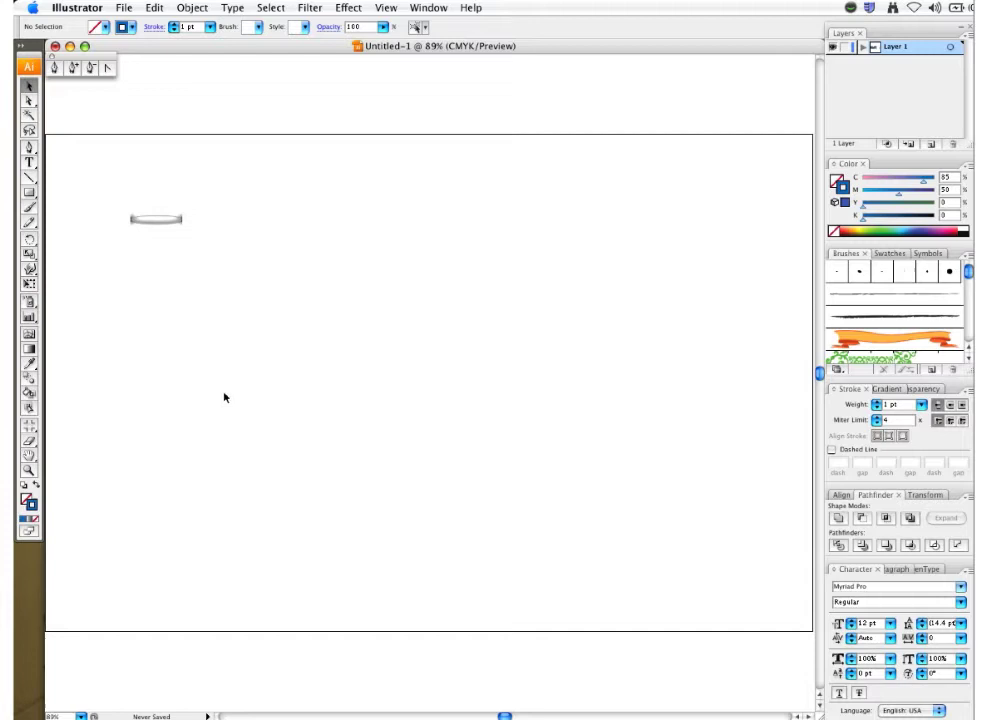
# Zoom in on the small gray pill example and select its group to inspect it
pyautogui.moveTo(29, 192); pyautogui.dragTo(68, 224)
pyautogui.moveTo(97, 181); pyautogui.dragTo(243, 265)
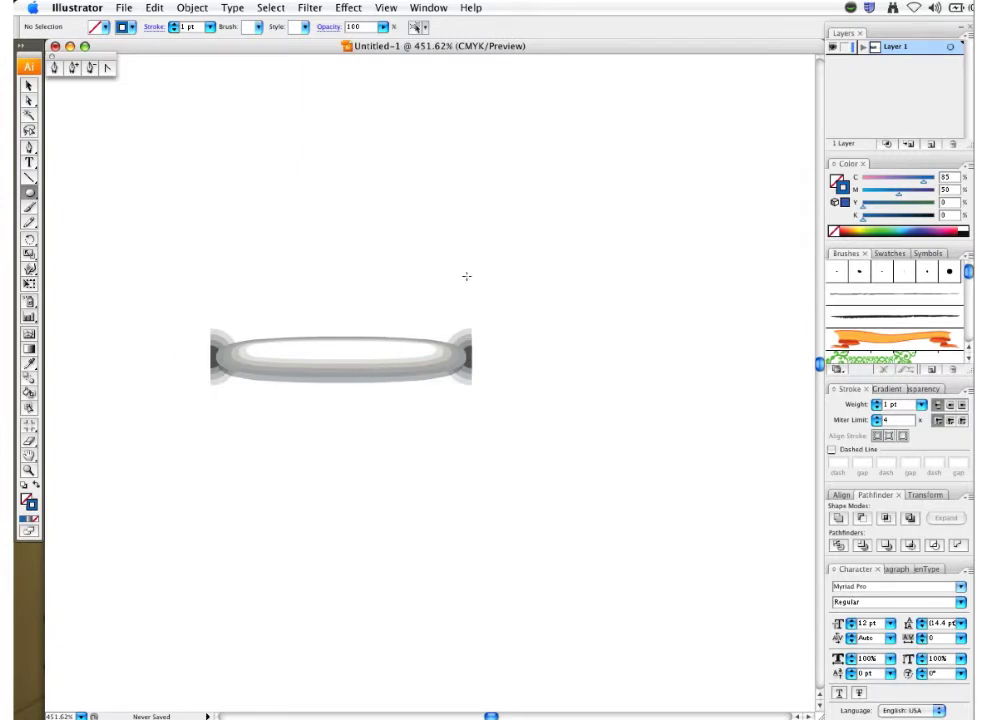
pyautogui.press('v')
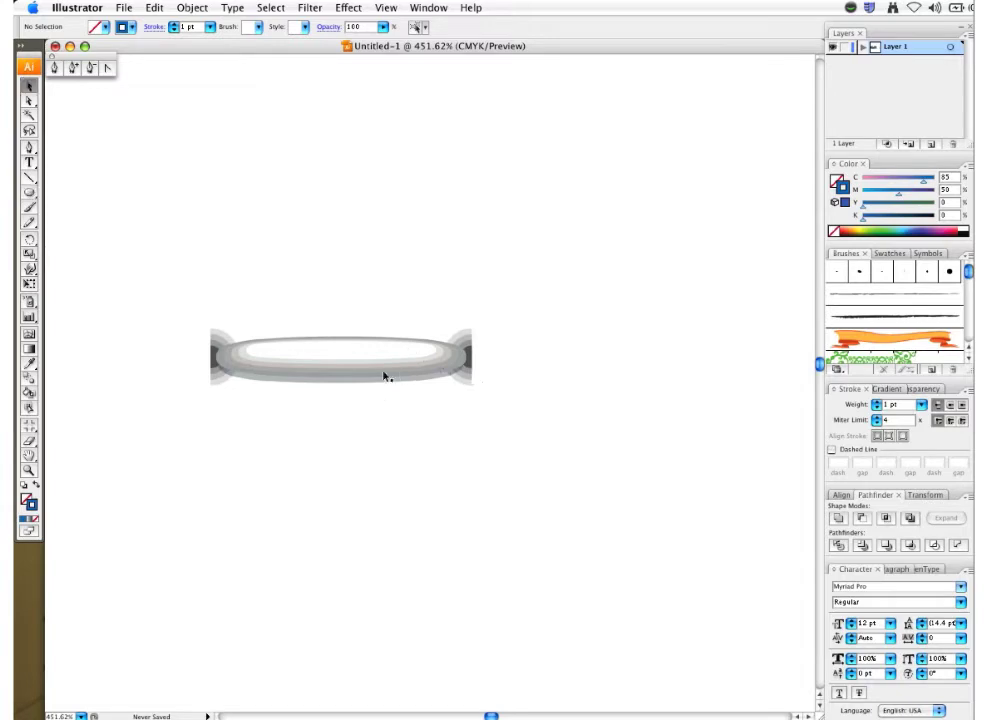
pyautogui.click(384, 377)
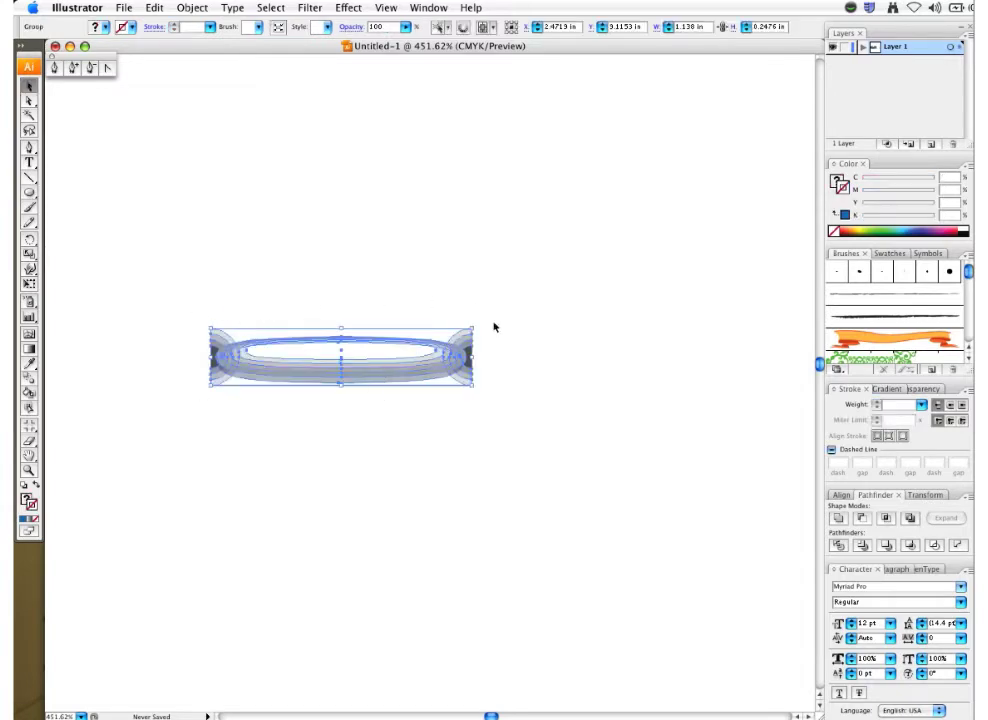
pyautogui.click(380, 418)
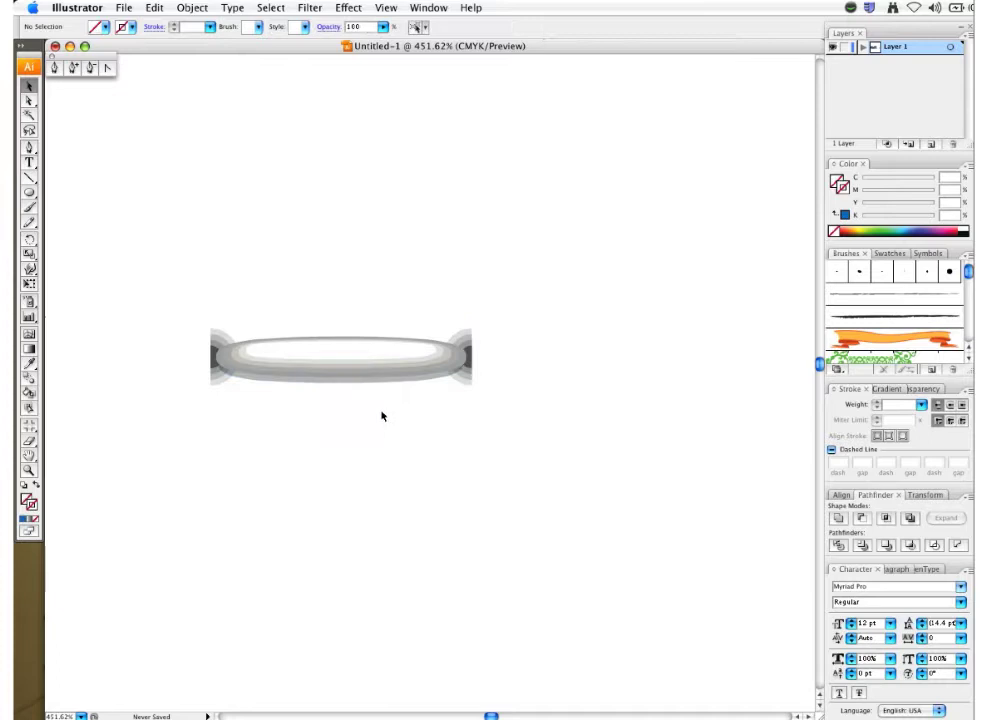
pyautogui.click(390, 370)
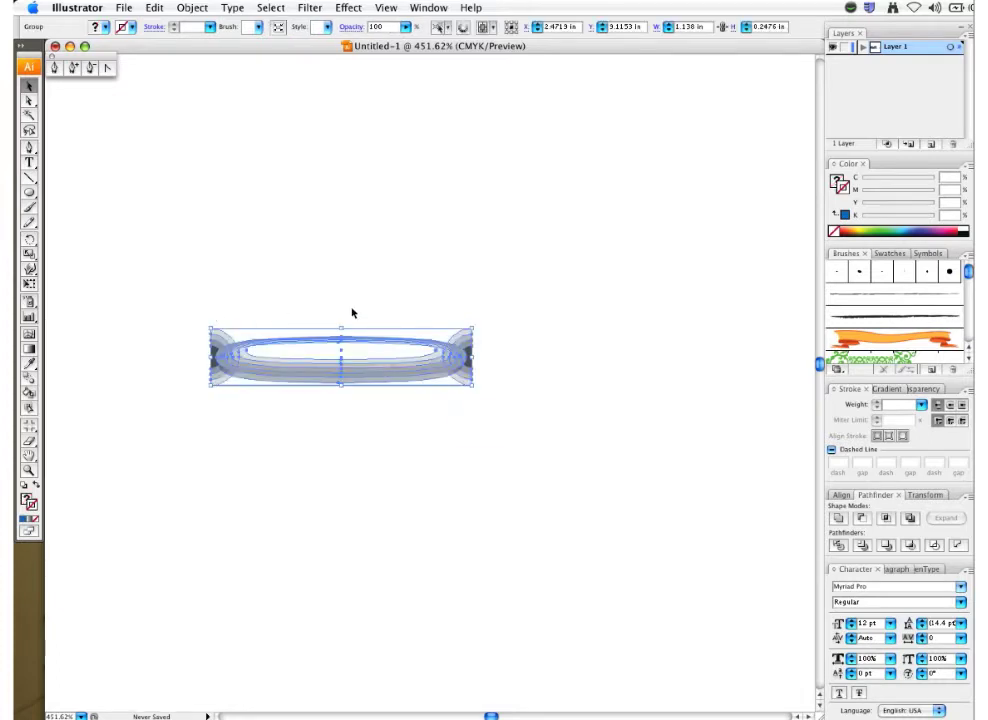
pyautogui.click(217, 397)
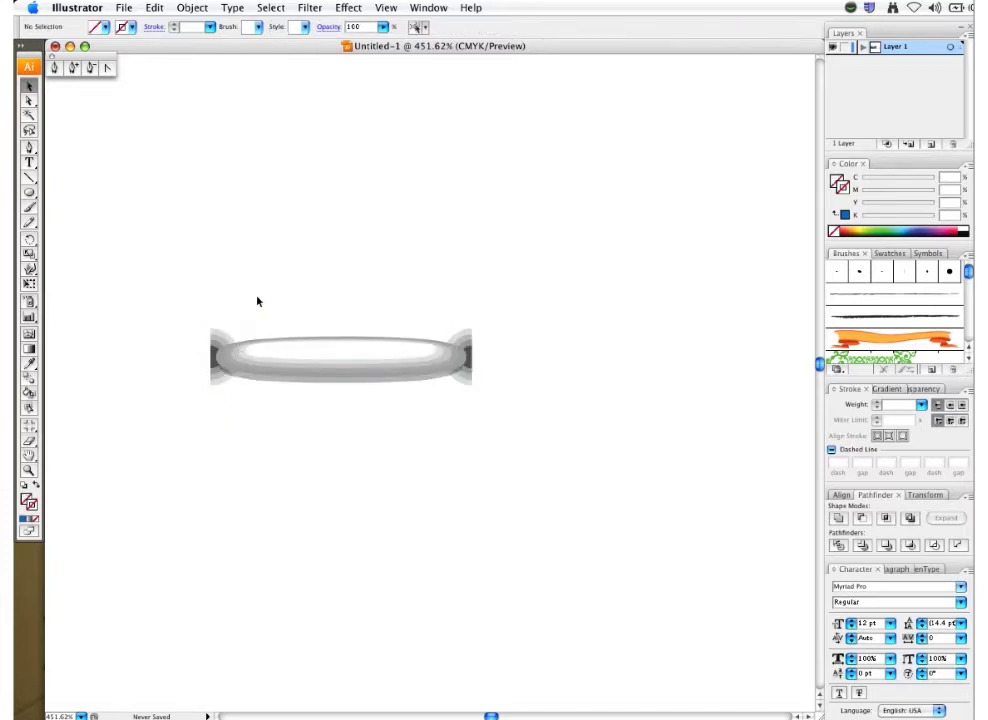
# Draw a thin, flat white-filled ellipse, then a large rectangle enclosing it
pyautogui.press('super+0')
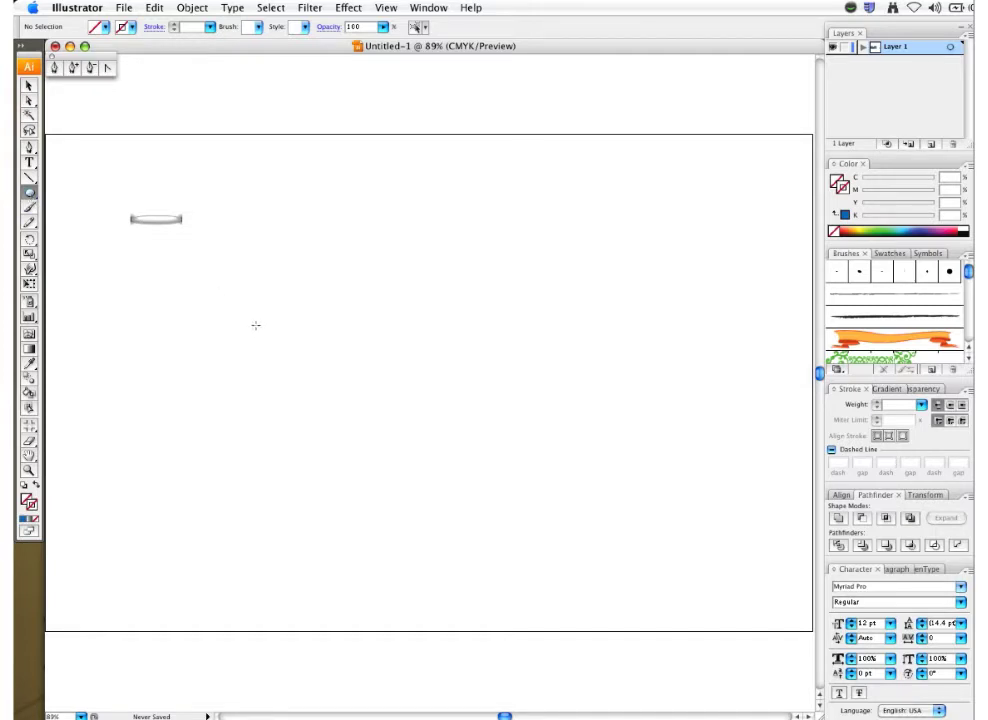
pyautogui.moveTo(256, 325); pyautogui.dragTo(389, 335)
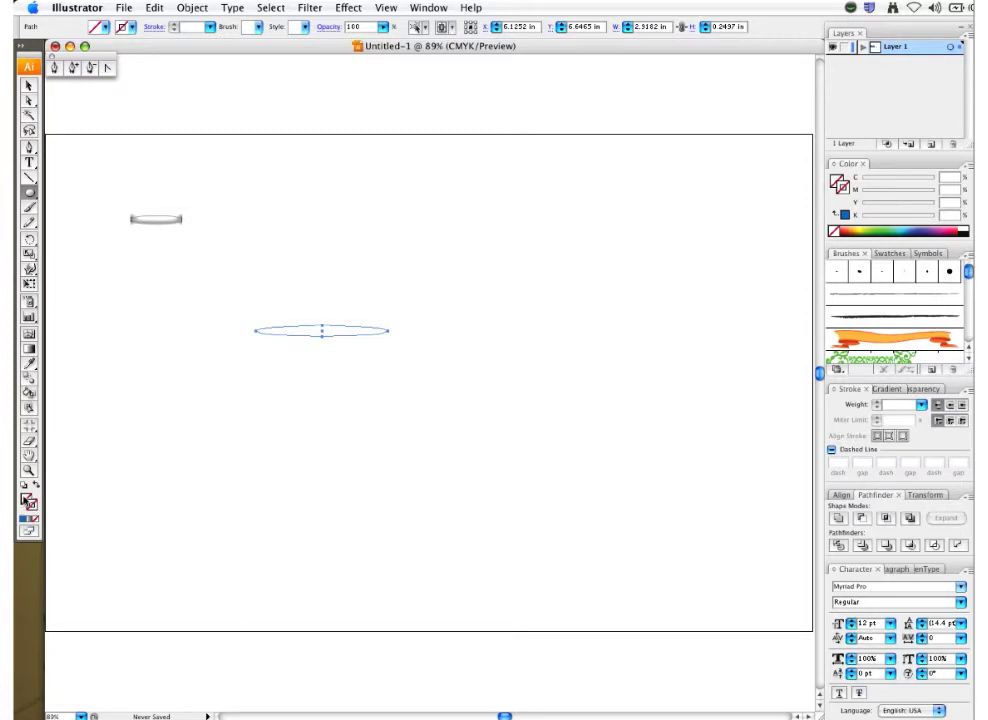
pyautogui.press('x')
pyautogui.click(964, 226)
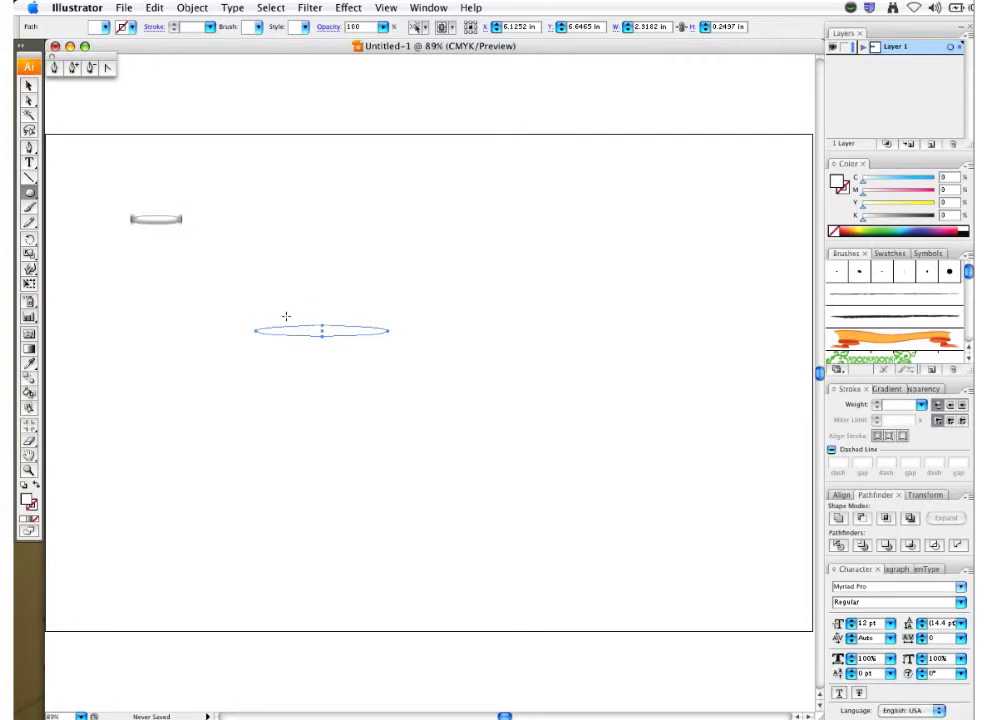
pyautogui.moveTo(29, 191); pyautogui.dragTo(72, 163)
pyautogui.moveTo(190, 271); pyautogui.dragTo(483, 461)
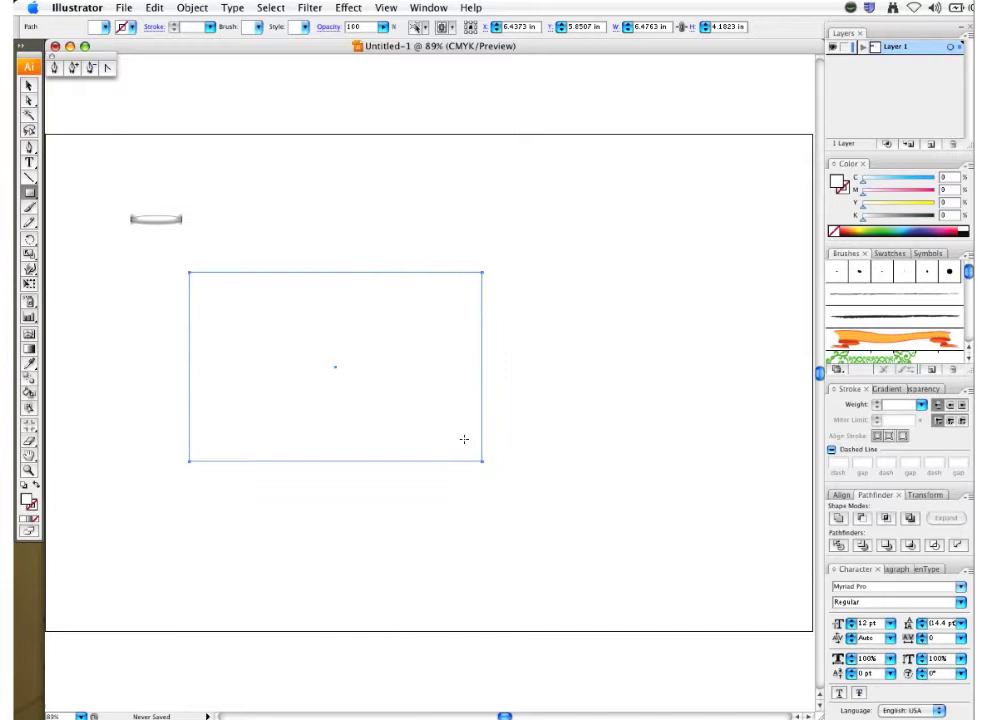
# Send the rectangle to the back, behind the white ellipse
pyautogui.click(190, 8)
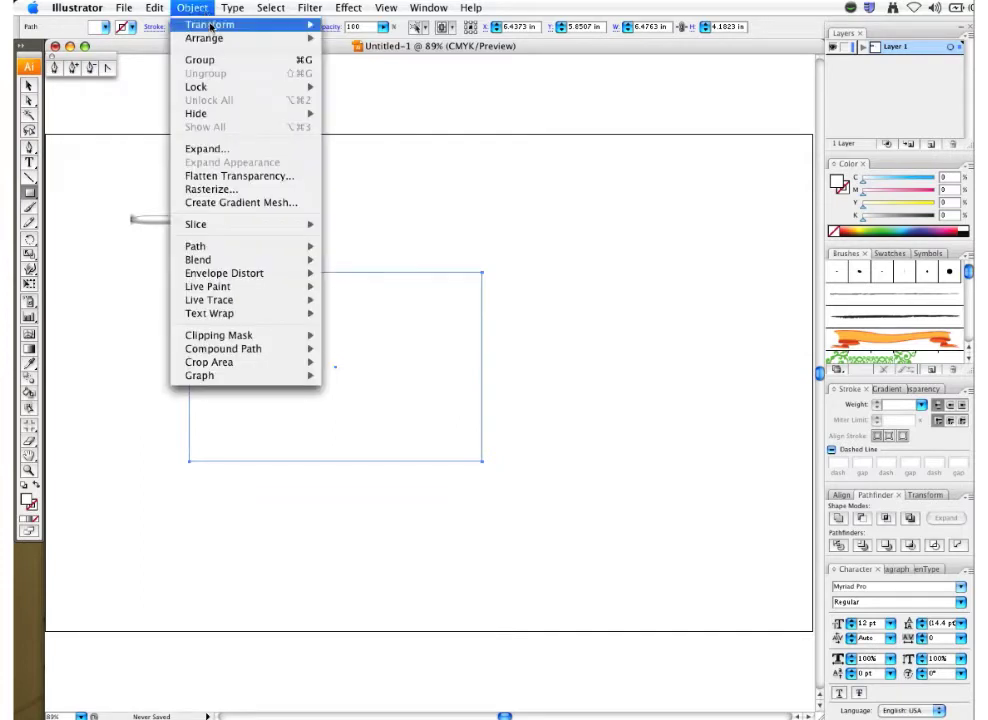
pyautogui.moveTo(202, 38)
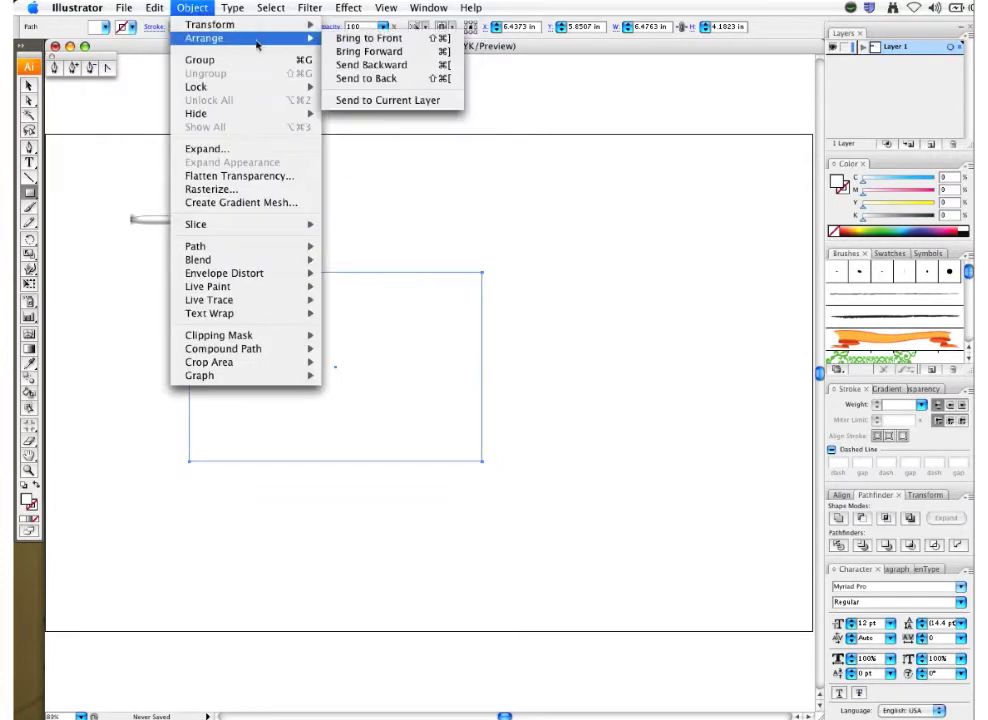
pyautogui.click(388, 79)
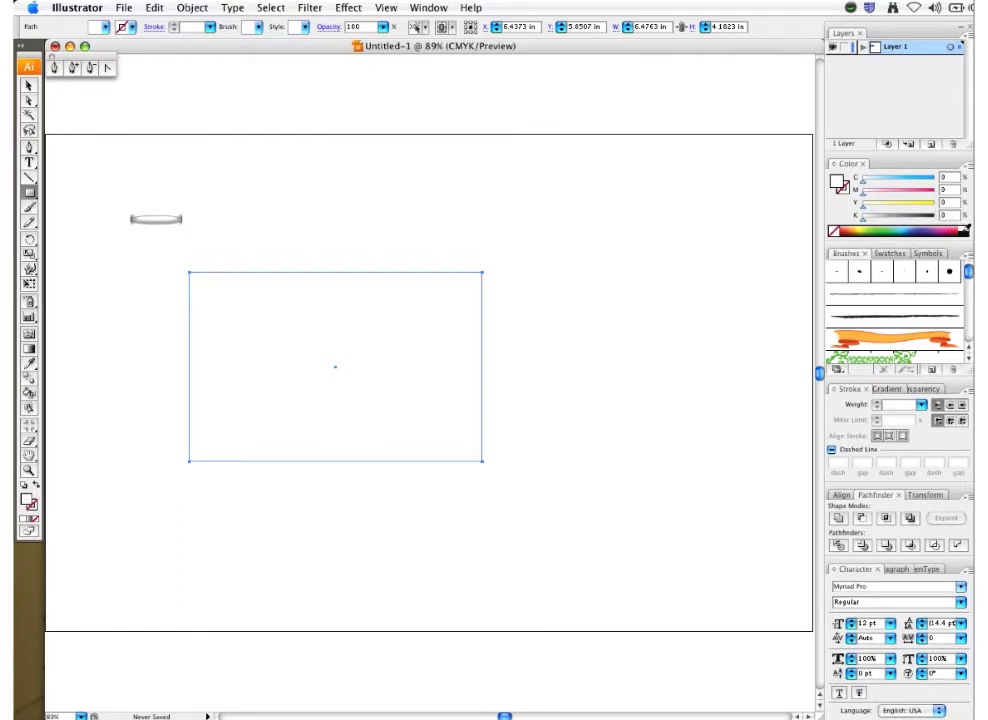
# Fill the rectangle with 62% black gray and select the white ellipse
pyautogui.click(963, 229)
pyautogui.click(908, 218)
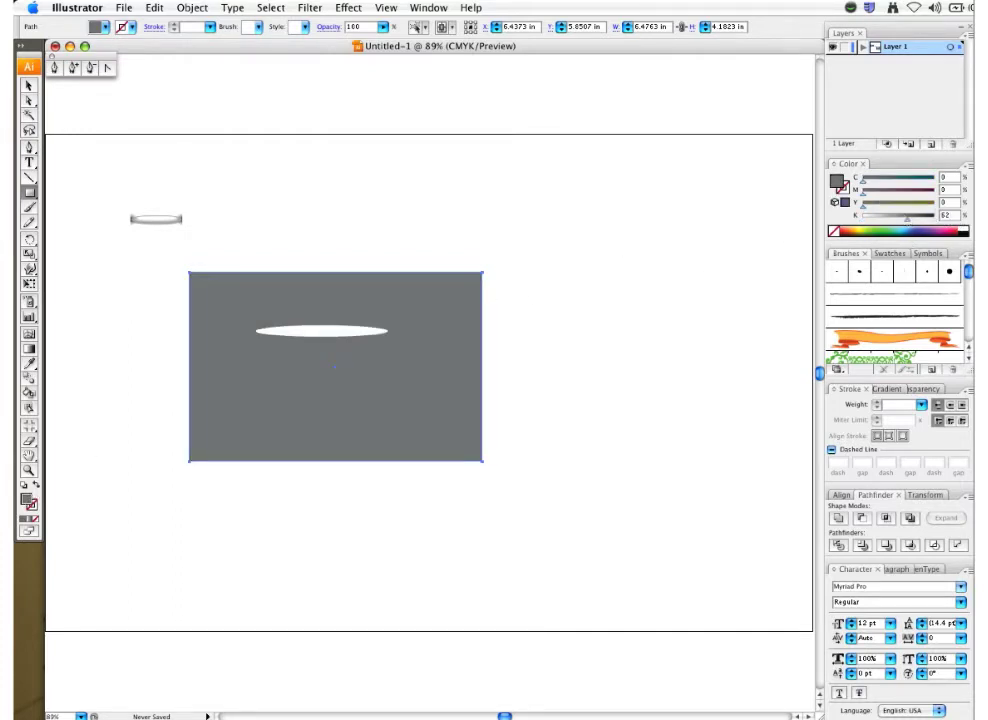
pyautogui.press('v')
pyautogui.click(298, 333)
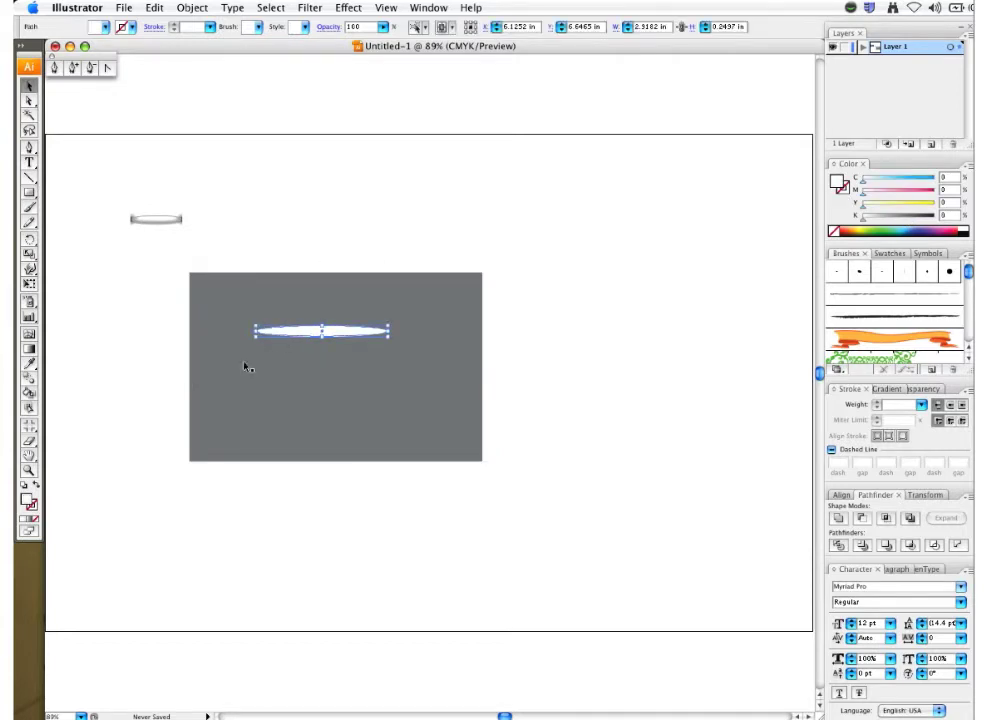
# Stretch the ellipse slightly wider and taller, then fill it with about 77% black
pyautogui.press('a')
pyautogui.press('v')
pyautogui.moveTo(389, 325)
pyautogui.mouseDown()
pyautogui.moveTo(398, 318)
pyautogui.moveTo(400, 328)
pyautogui.mouseUp()
pyautogui.moveTo(322, 325); pyautogui.dragTo(322, 340)
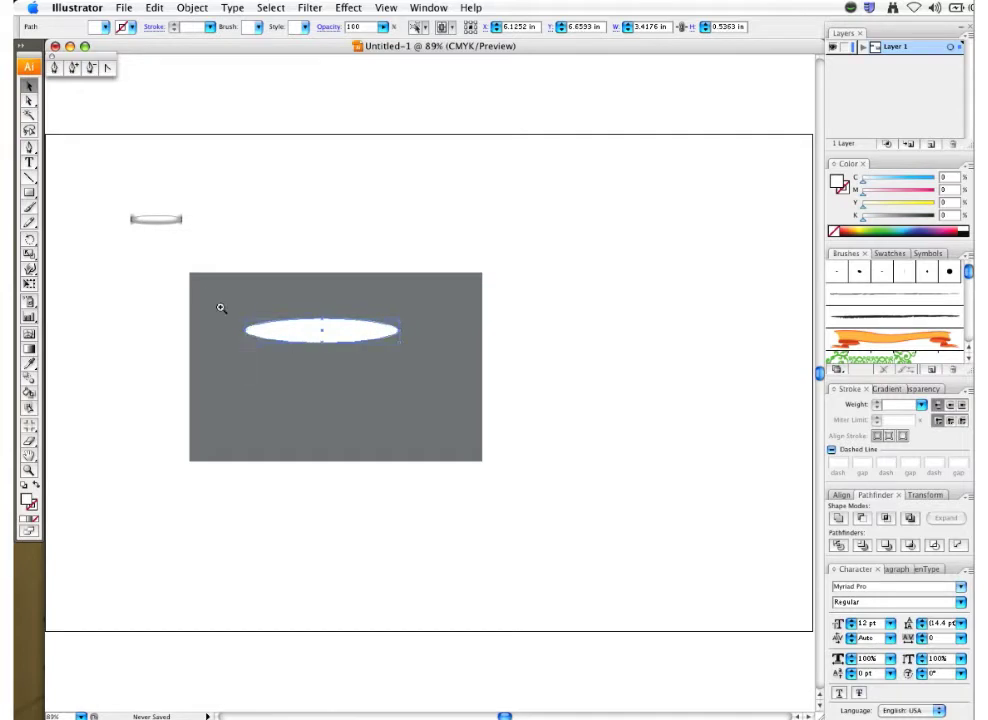
pyautogui.moveTo(220, 305); pyautogui.dragTo(423, 399)
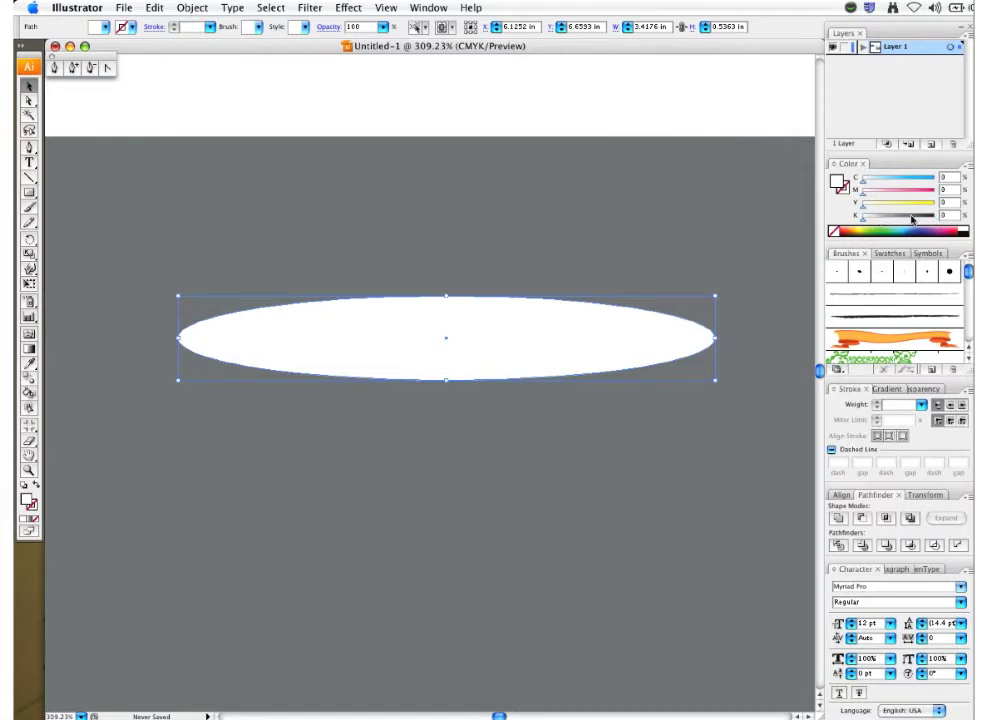
pyautogui.click(912, 217)
pyautogui.click(922, 218)
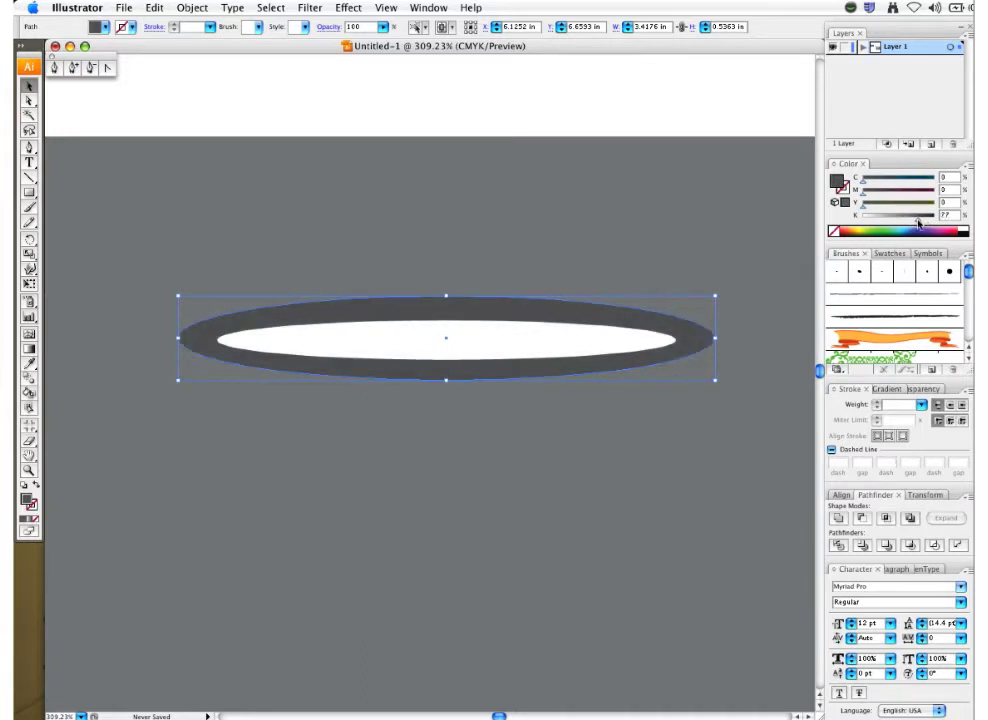
# Pull vertical handles from the gray ellipse's end anchors and the white ellipse's left end
pyautogui.moveTo(921, 219); pyautogui.dragTo(918, 219)
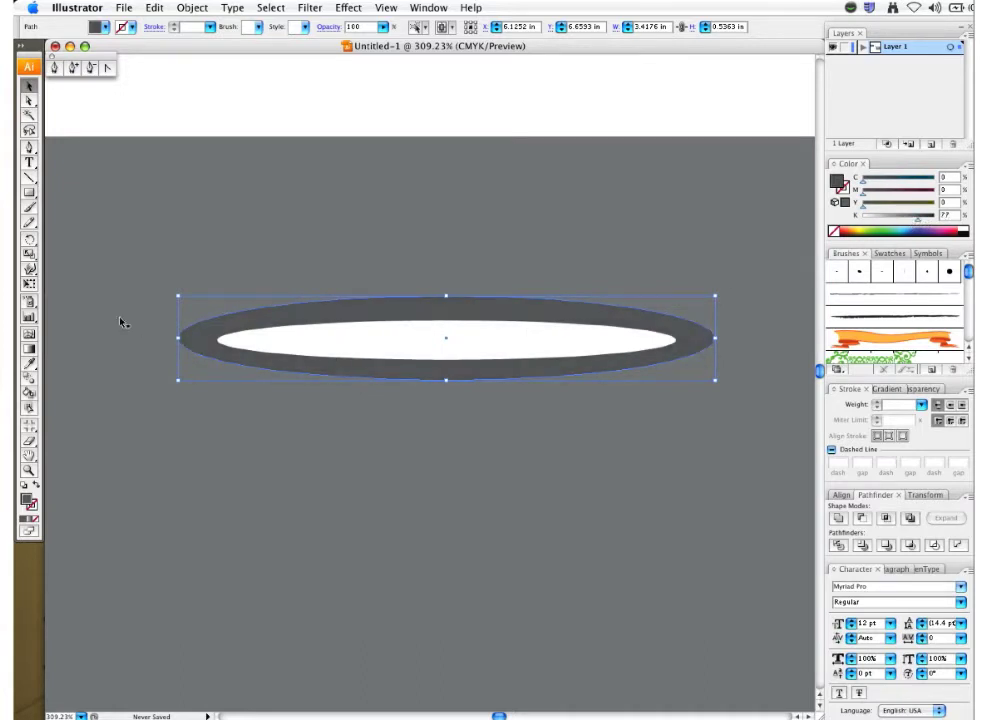
pyautogui.click(108, 68)
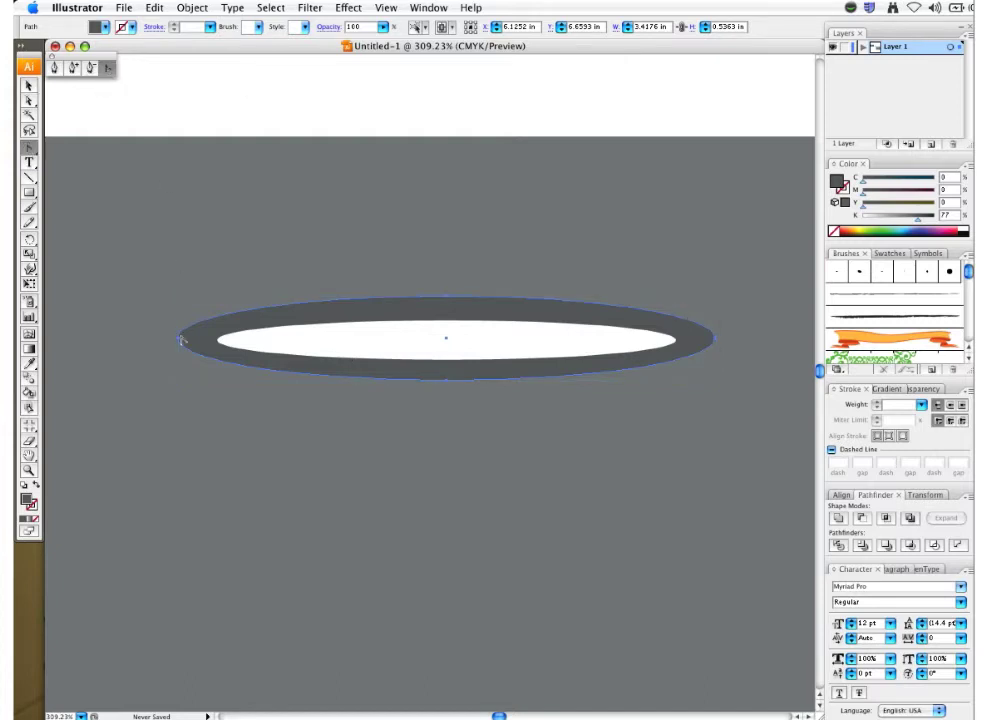
pyautogui.moveTo(178, 343); pyautogui.dragTo(178, 312)
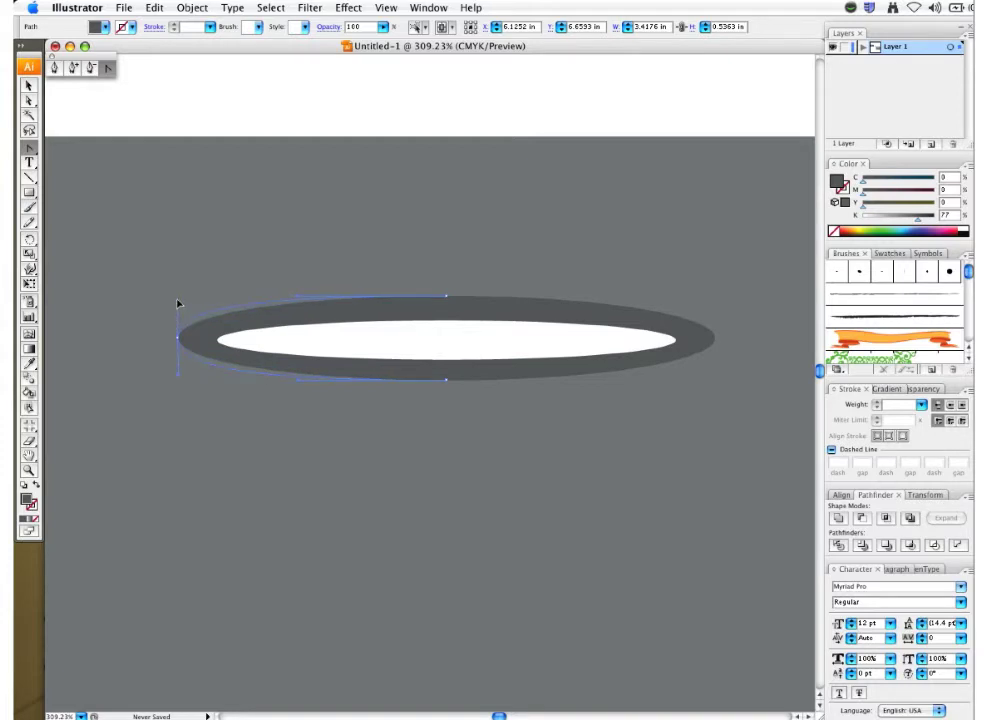
pyautogui.moveTo(179, 303); pyautogui.dragTo(179, 302)
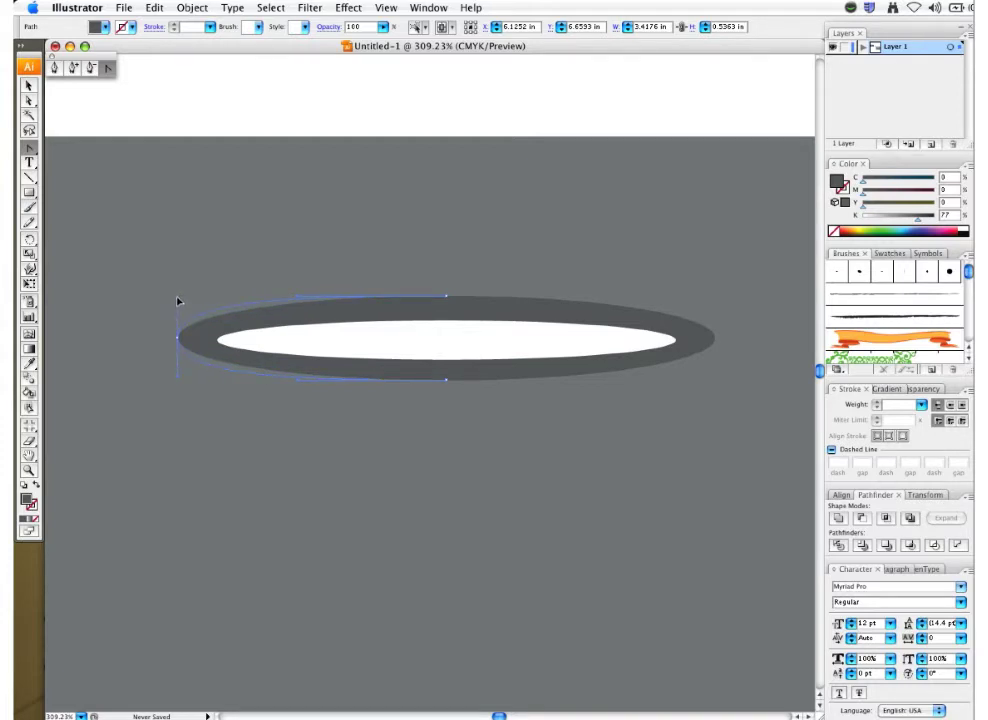
pyautogui.click(714, 339)
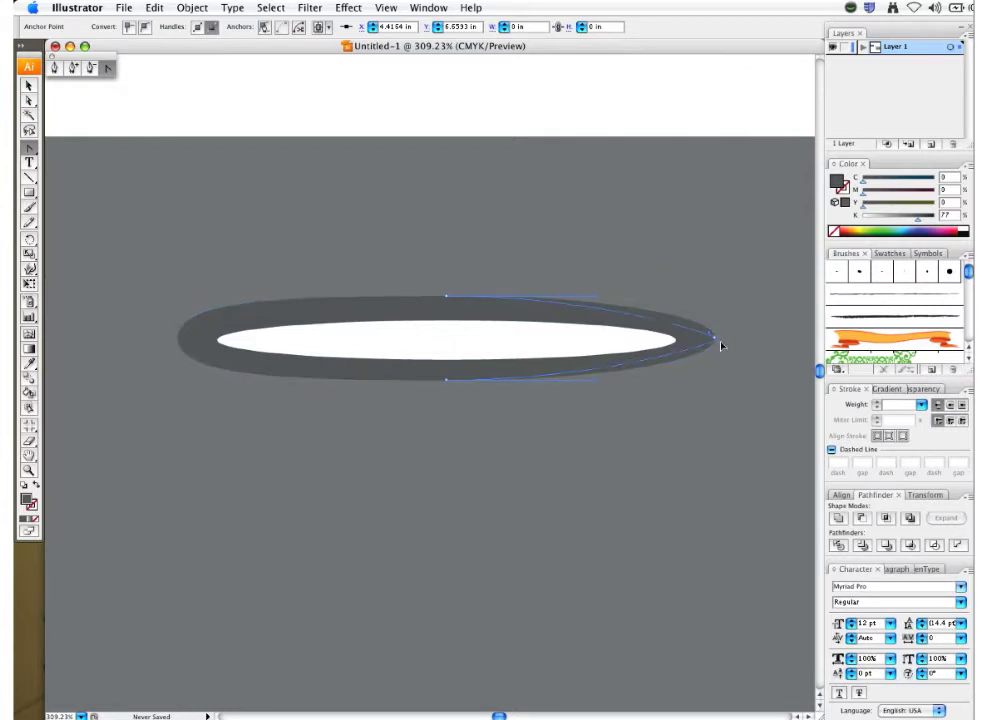
pyautogui.moveTo(714, 364); pyautogui.dragTo(715, 372)
pyautogui.moveTo(717, 376); pyautogui.dragTo(673, 359)
pyautogui.moveTo(216, 344); pyautogui.dragTo(212, 316)
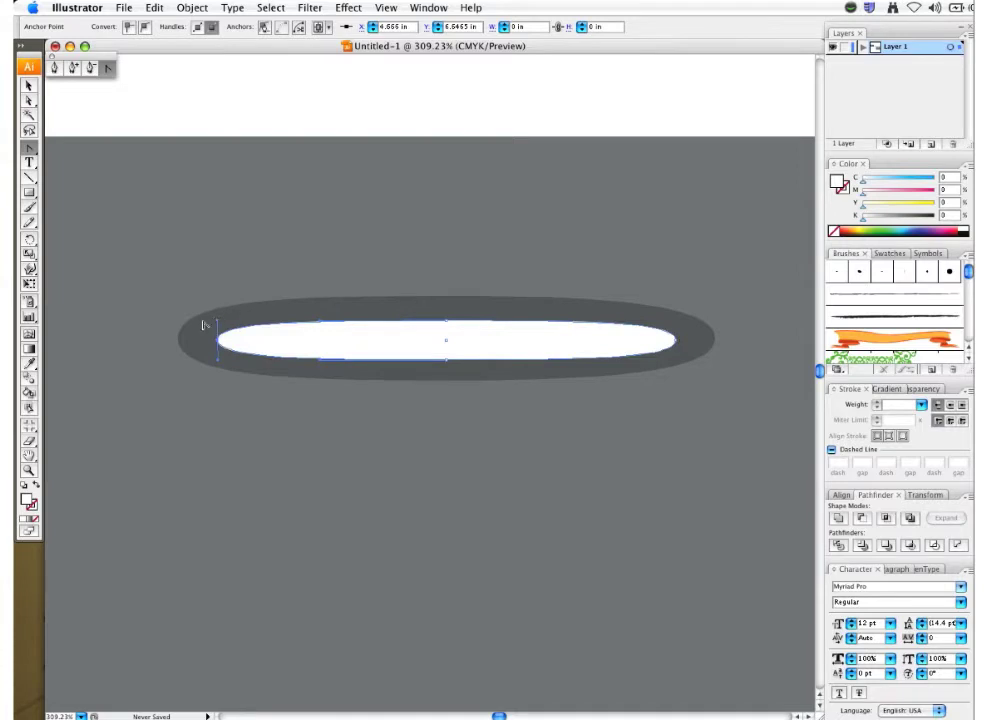
# Select the white inner ellipse and shift it slightly up and left
pyautogui.press('v')
pyautogui.click(303, 126)
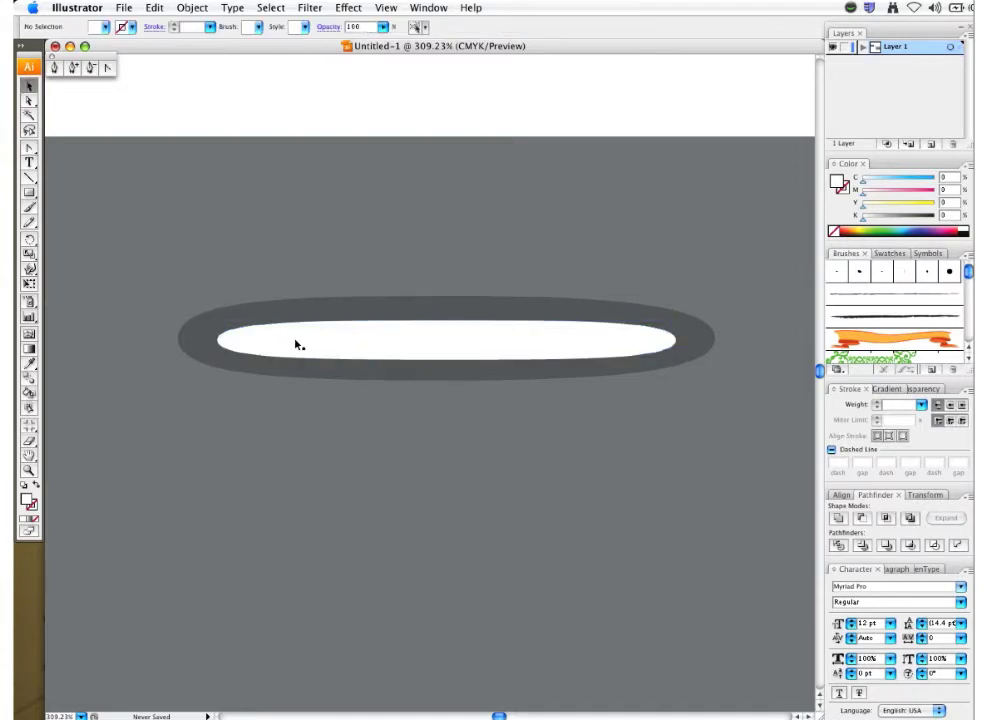
pyautogui.click(296, 345)
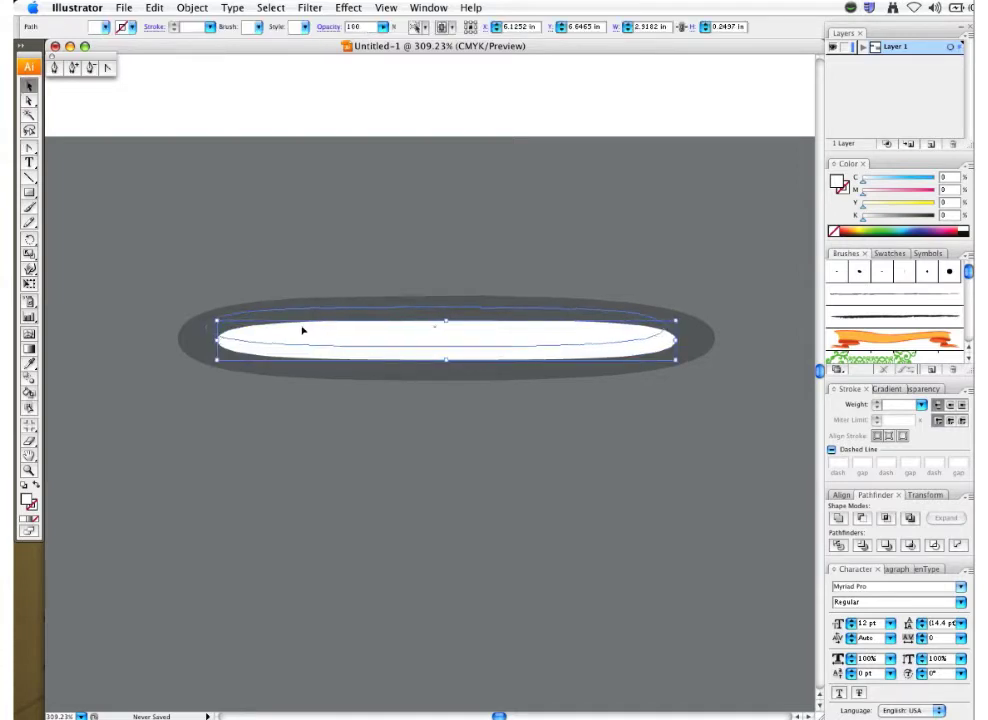
pyautogui.press('super+z')
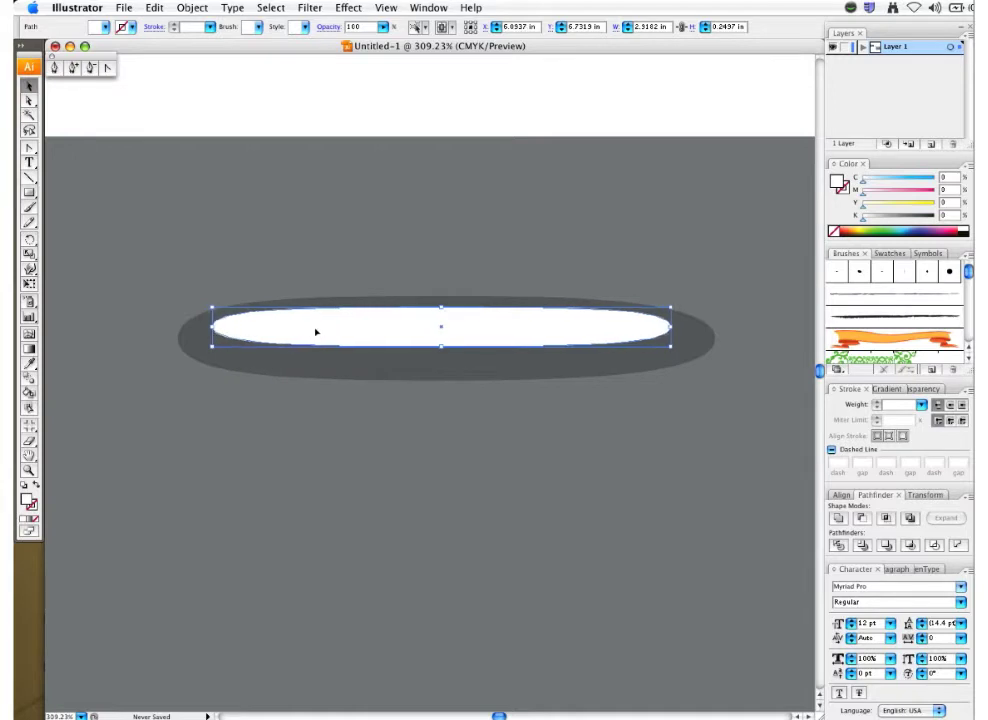
pyautogui.moveTo(316, 332); pyautogui.dragTo(312, 331)
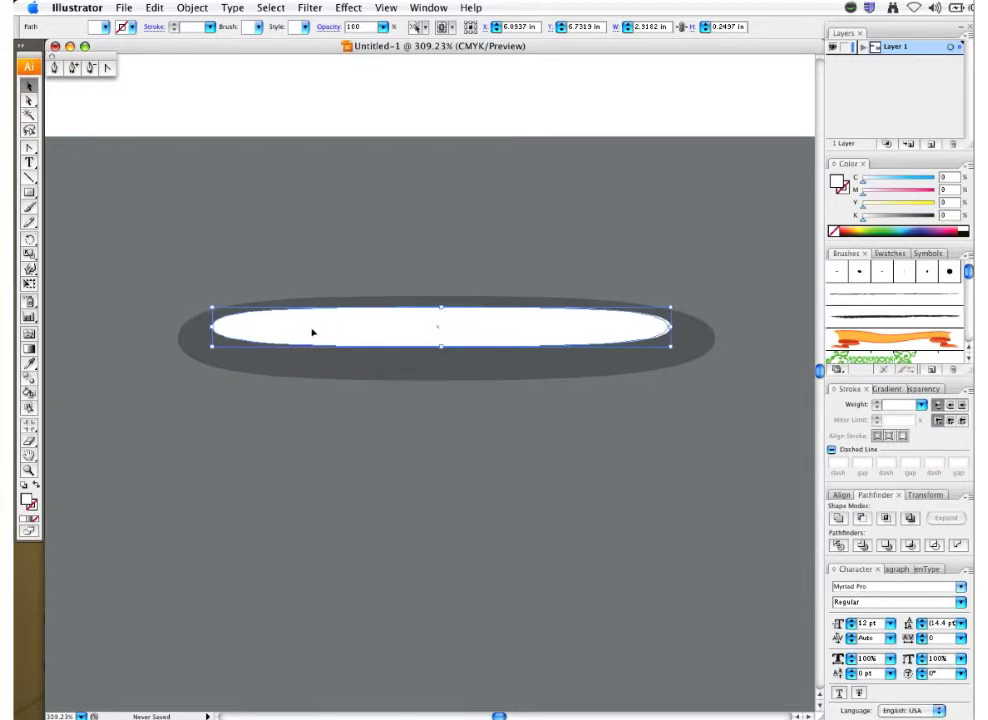
# Reshape the gray capsule's left and right end anchors with Convert Anchor Point
pyautogui.click(181, 342)
pyautogui.click(107, 67)
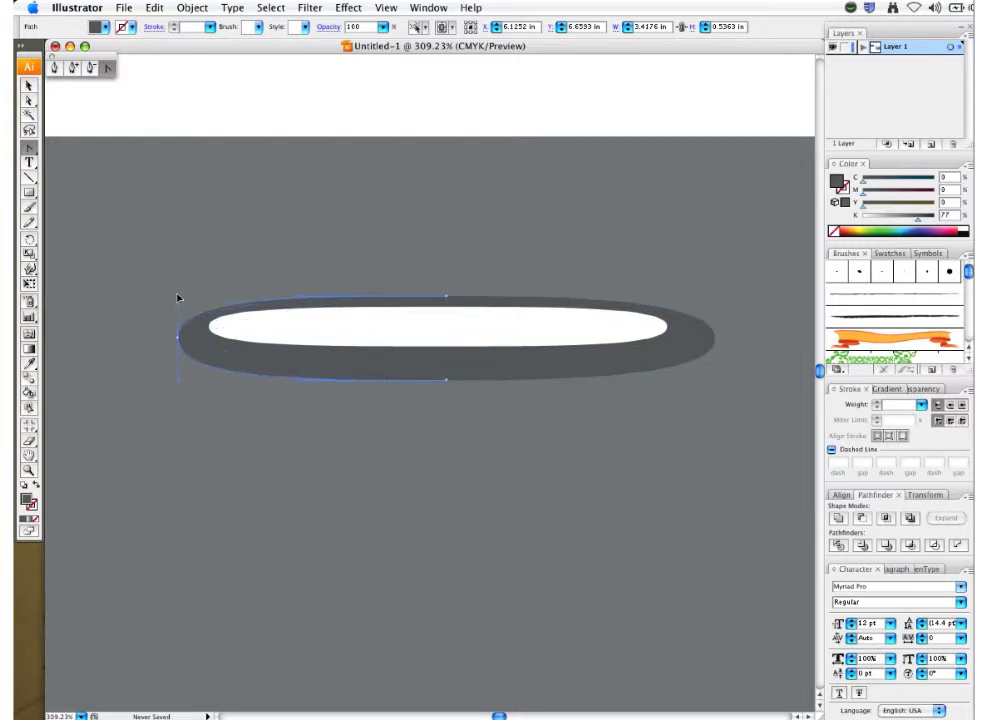
pyautogui.click(177, 297)
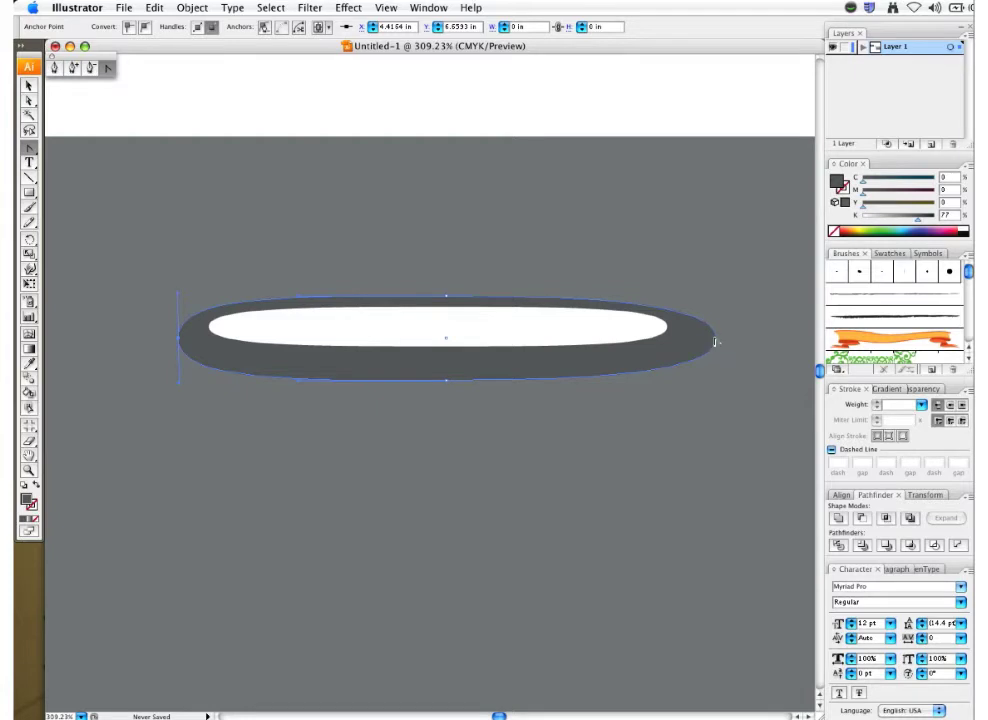
pyautogui.moveTo(714, 340); pyautogui.dragTo(714, 379)
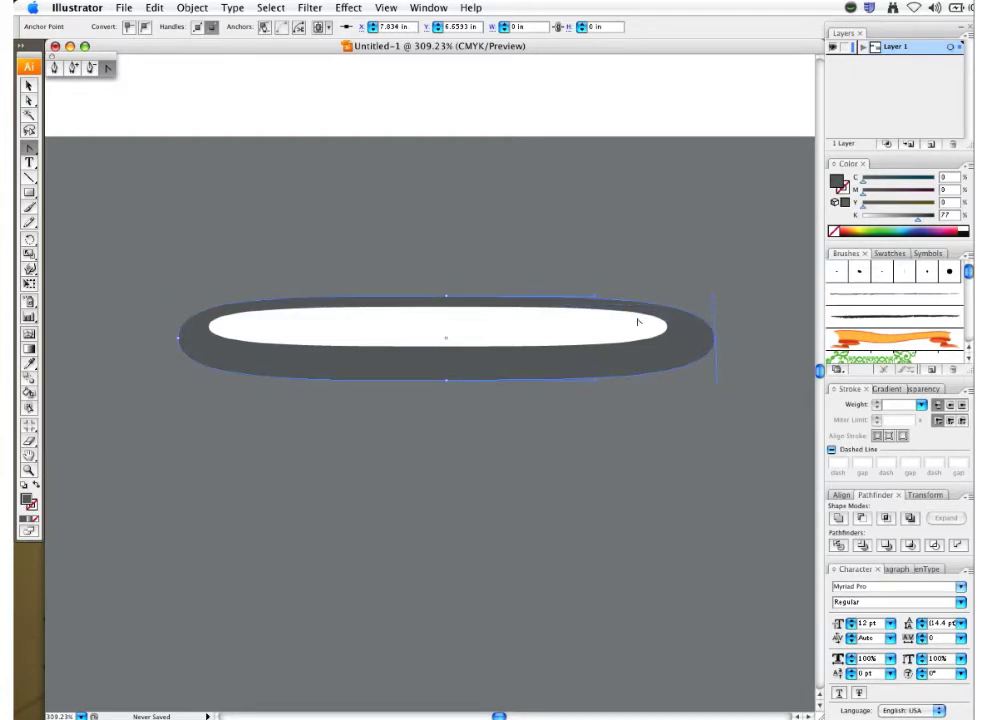
# Nudge the white shape up and left, then blend it into the gray capsule
pyautogui.press('v')
pyautogui.click(399, 110)
pyautogui.click(238, 324)
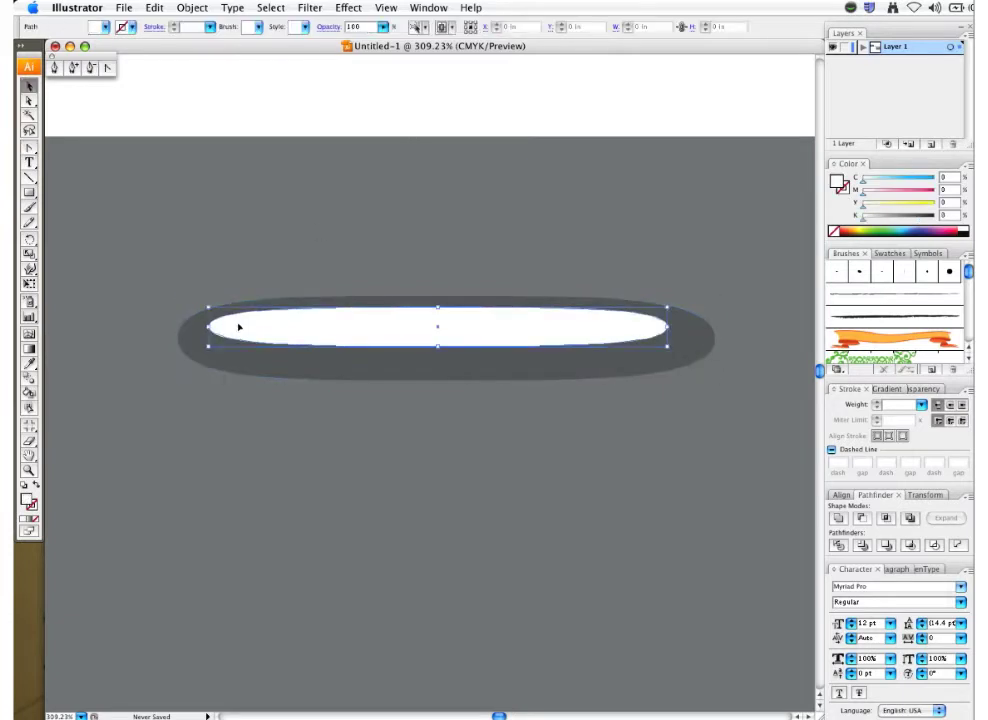
pyautogui.moveTo(243, 325); pyautogui.dragTo(229, 324)
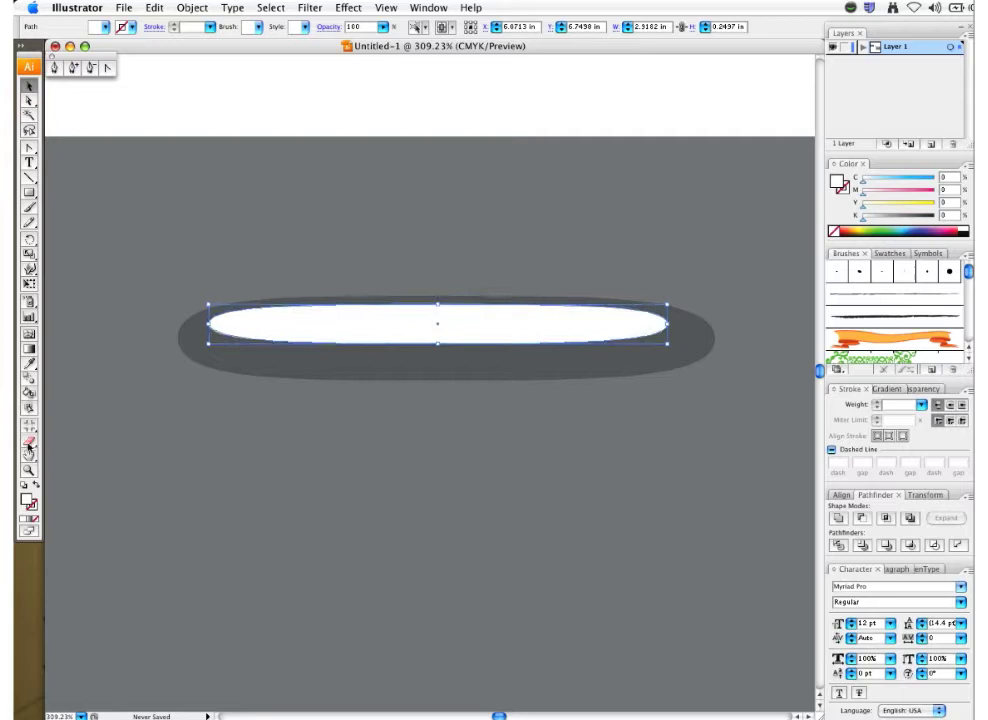
pyautogui.click(29, 380)
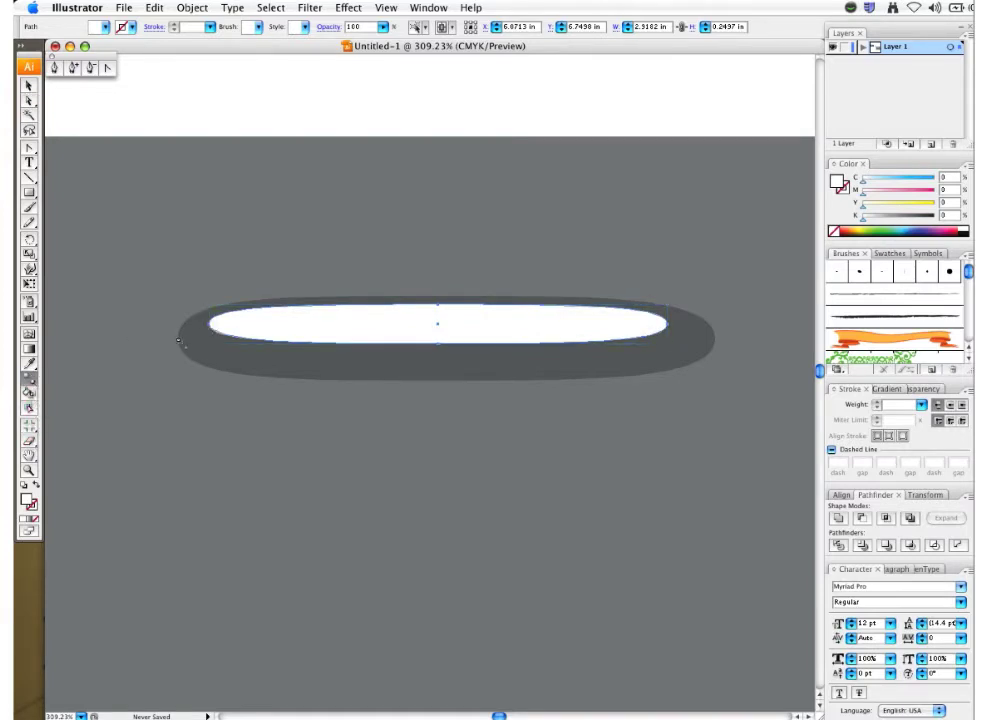
pyautogui.click(179, 338)
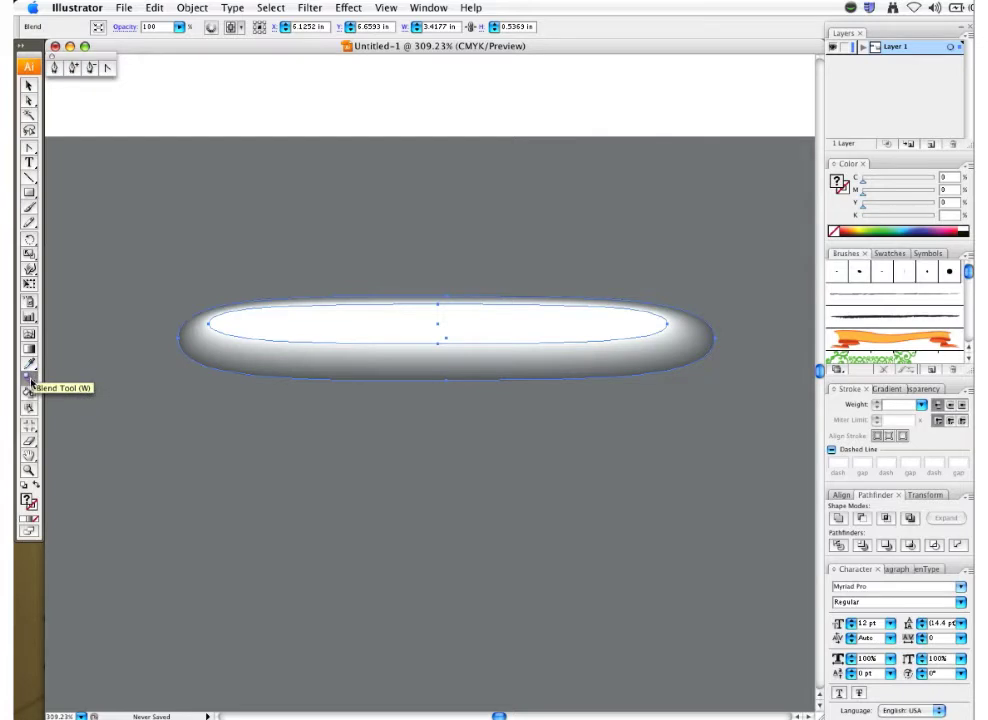
# Set the blend spacing to Specified Steps with 4 steps, previewing before confirming
pyautogui.doubleClick(30, 379)
pyautogui.click(535, 280)
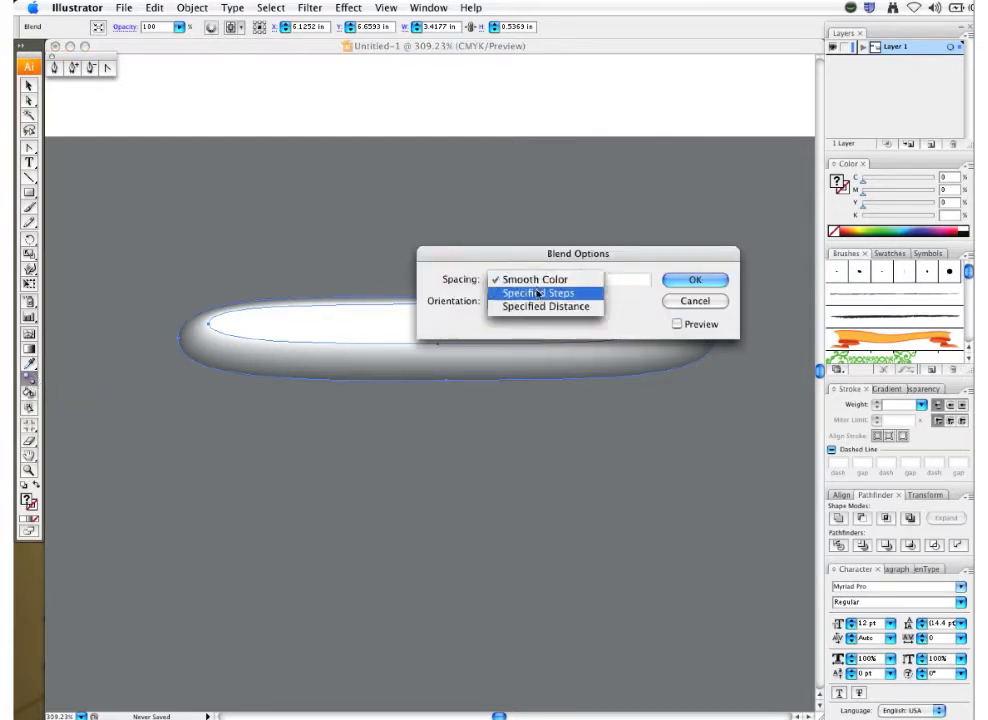
pyautogui.click(537, 293)
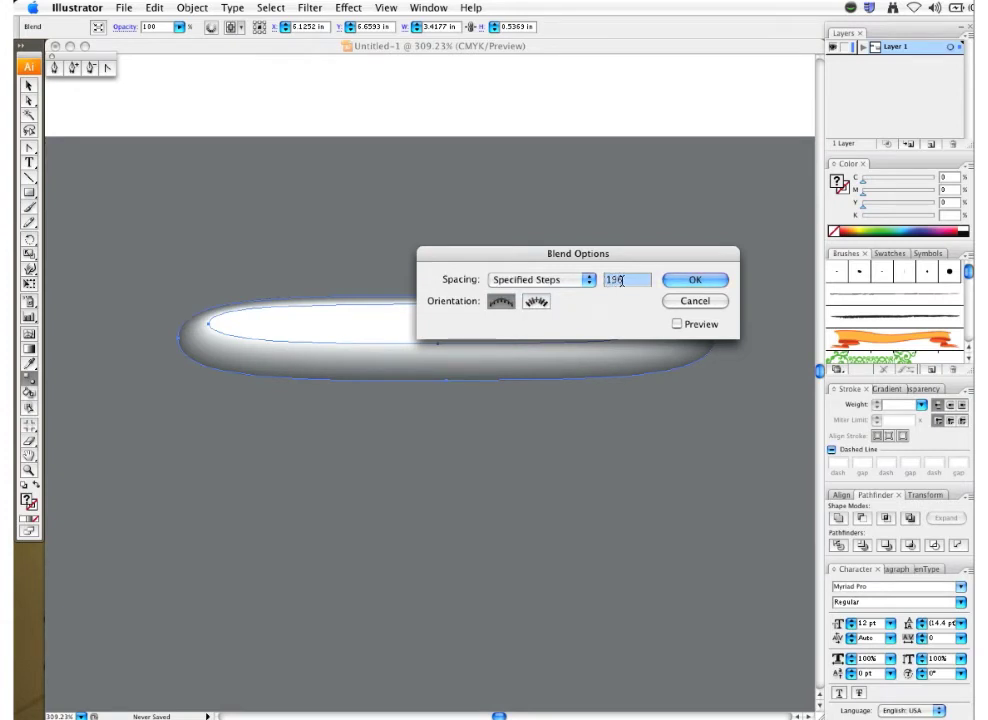
pyautogui.write('4')
pyautogui.click(677, 324)
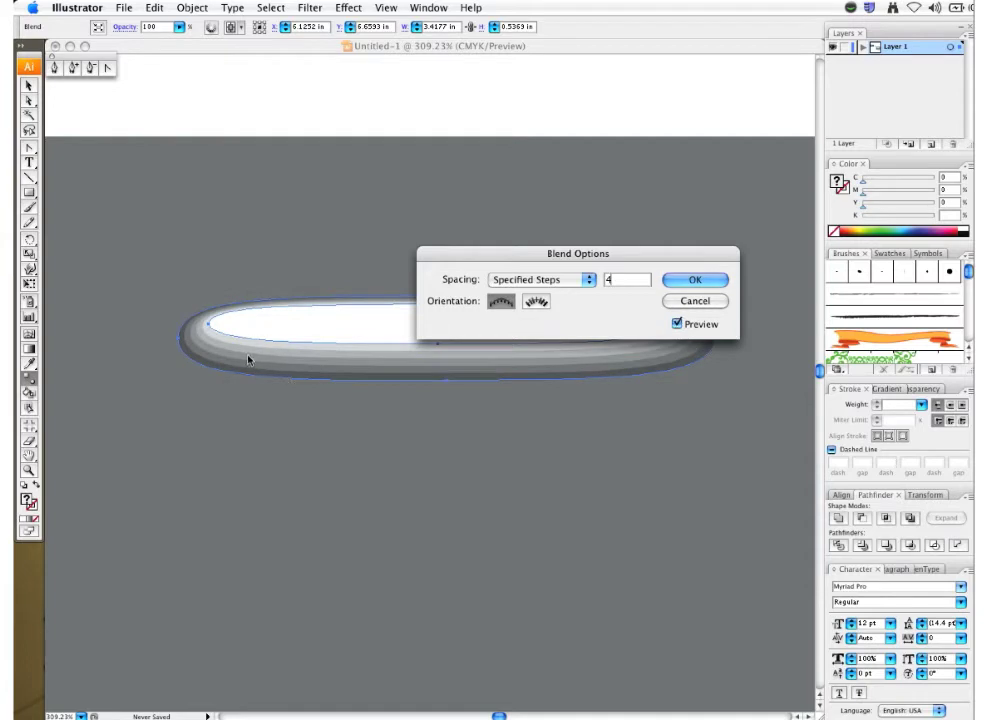
pyautogui.press('Return')
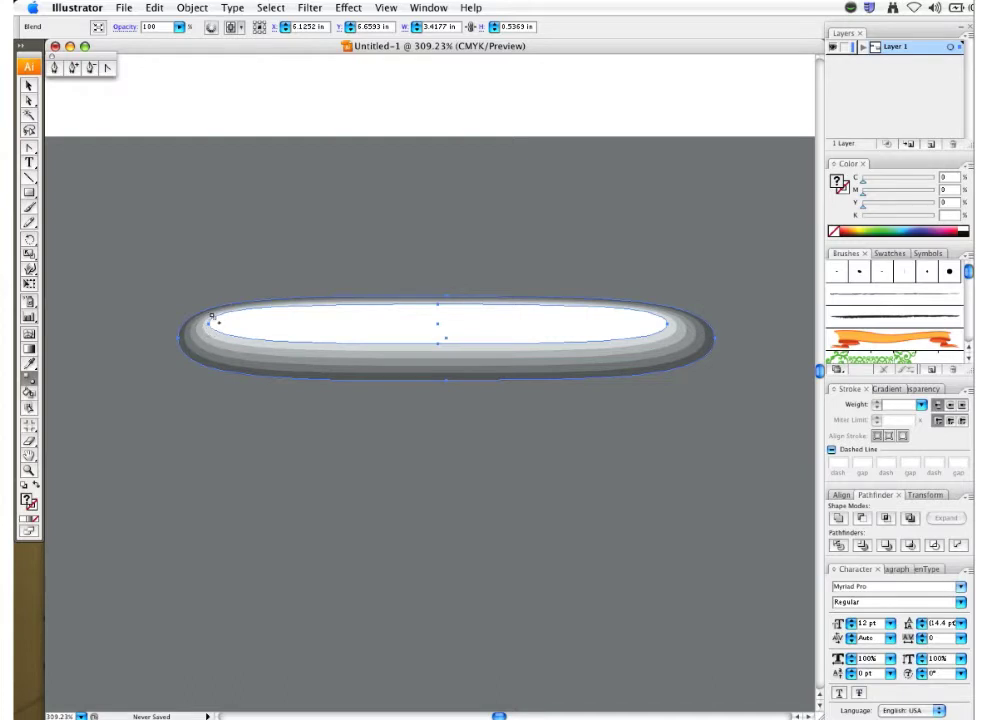
# Select the stepped blend and expand it with Object > Expand
pyautogui.press('v')
pyautogui.click(285, 126)
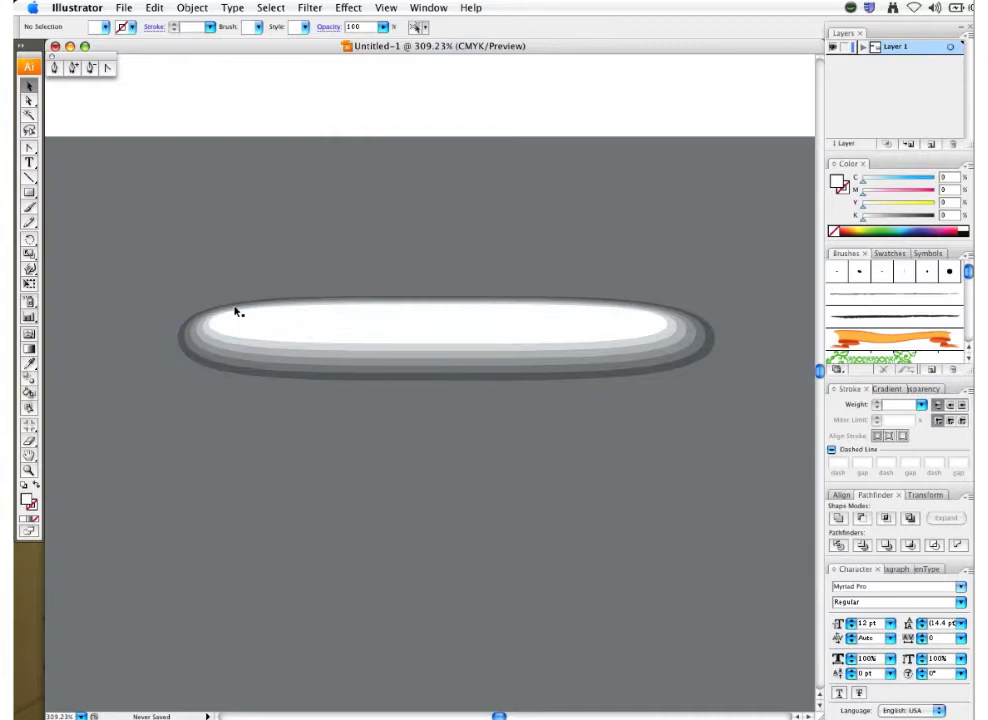
pyautogui.click(227, 342)
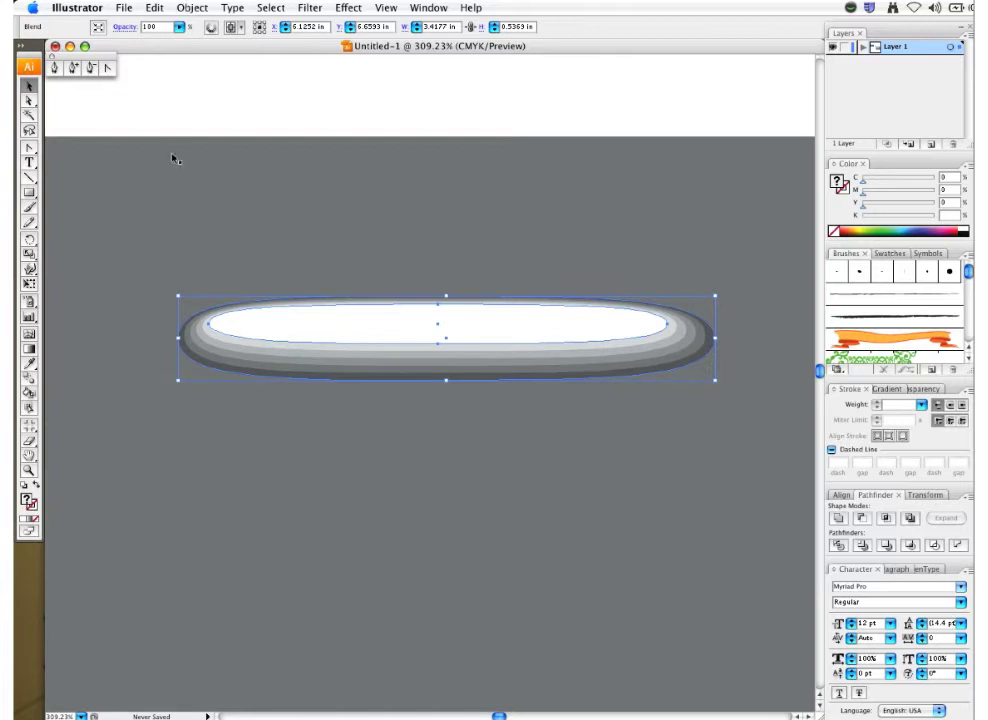
pyautogui.click(267, 126)
pyautogui.click(243, 324)
pyautogui.click(190, 8)
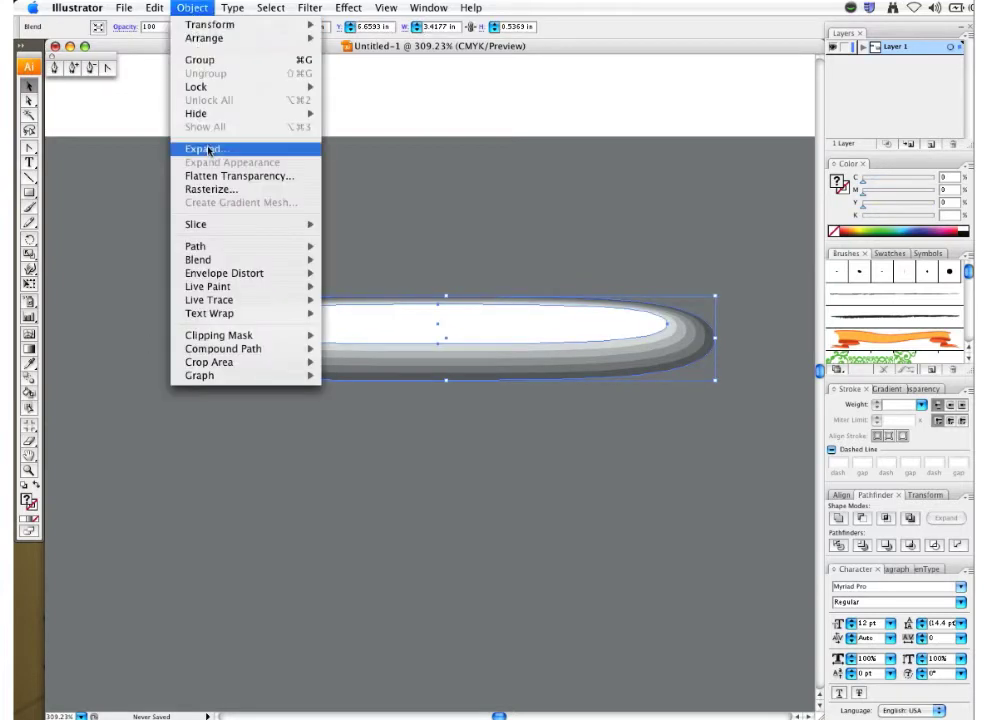
pyautogui.click(217, 152)
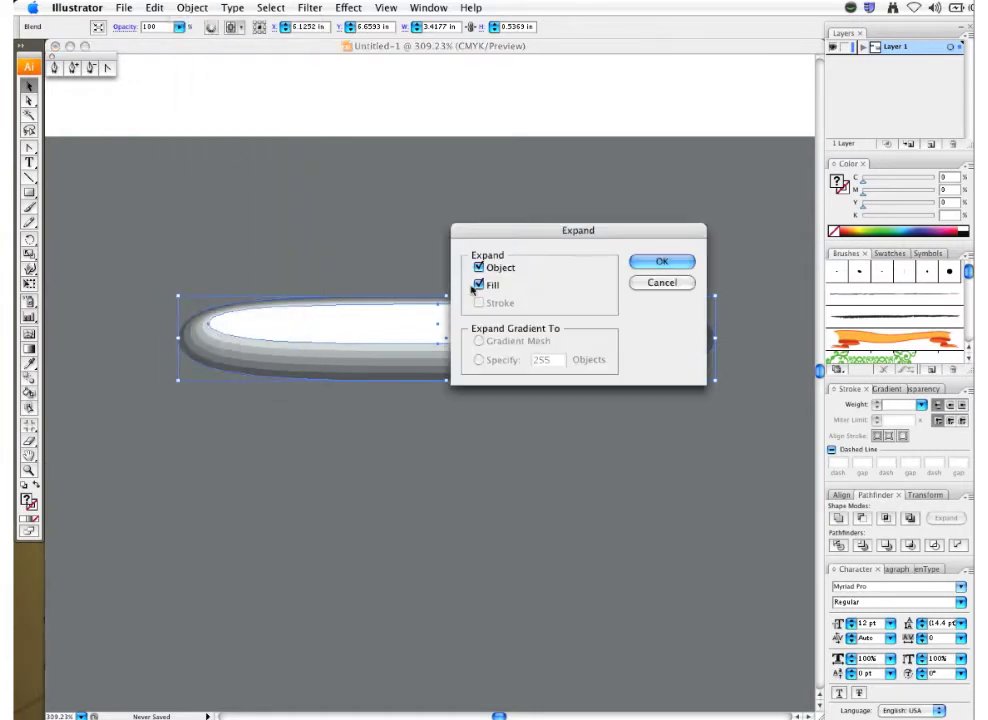
pyautogui.click(660, 262)
# Ungroup the expanded blend into separate band paths
pyautogui.click(278, 161)
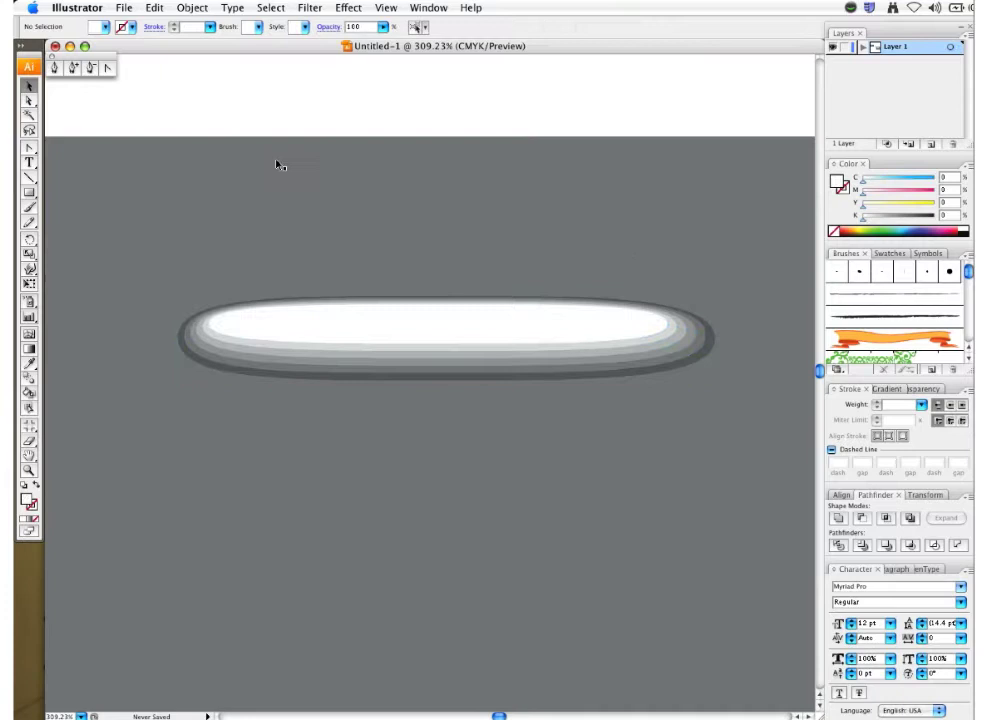
pyautogui.click(205, 326)
pyautogui.click(193, 8)
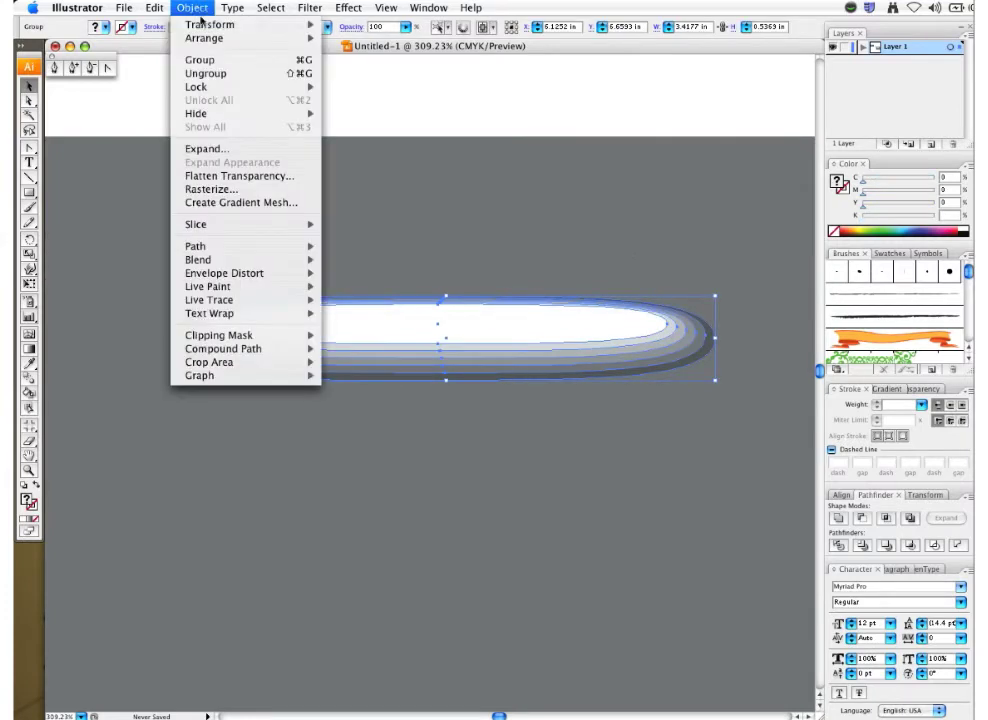
pyautogui.click(212, 73)
pyautogui.click(283, 113)
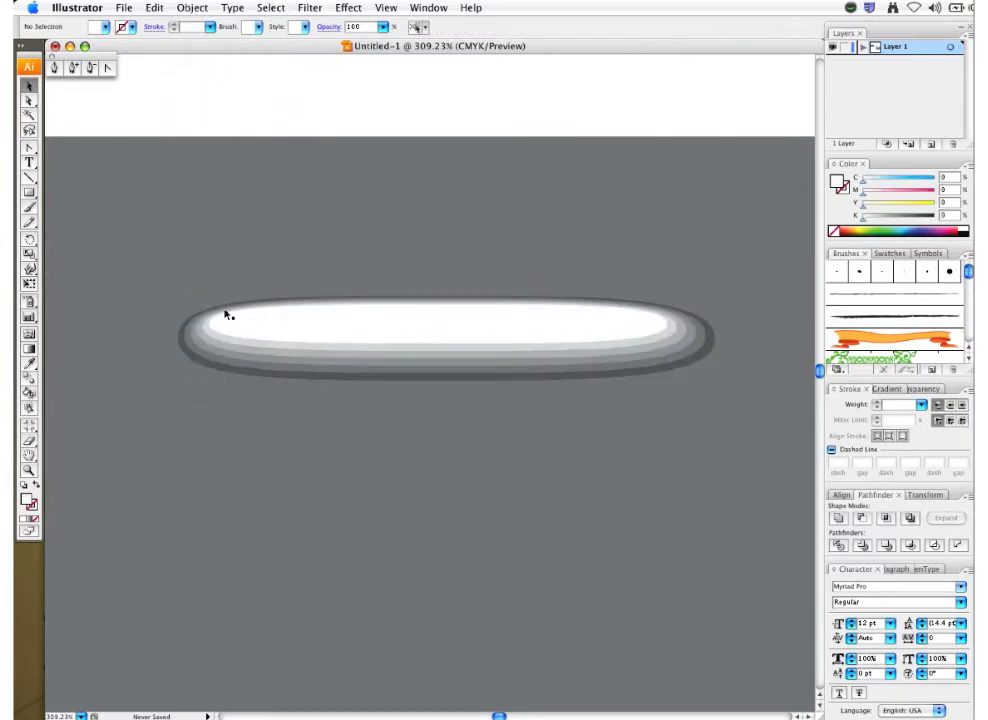
pyautogui.click(227, 316)
pyautogui.click(250, 111)
# Draw a white circle over the capsule's left end and select it
pyautogui.click(227, 333)
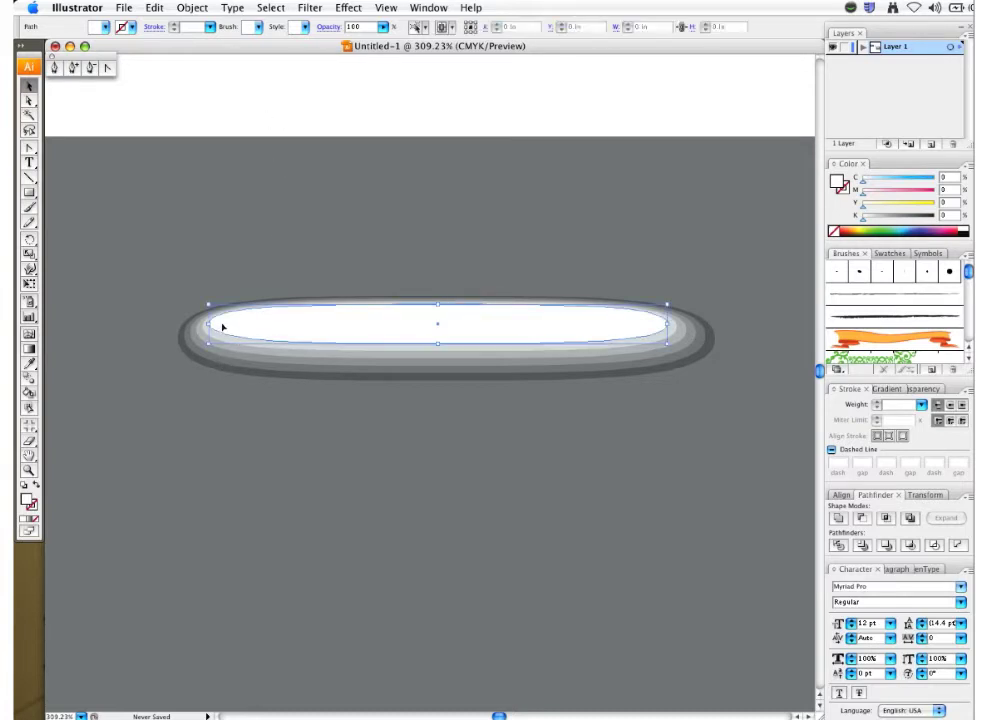
pyautogui.click(232, 108)
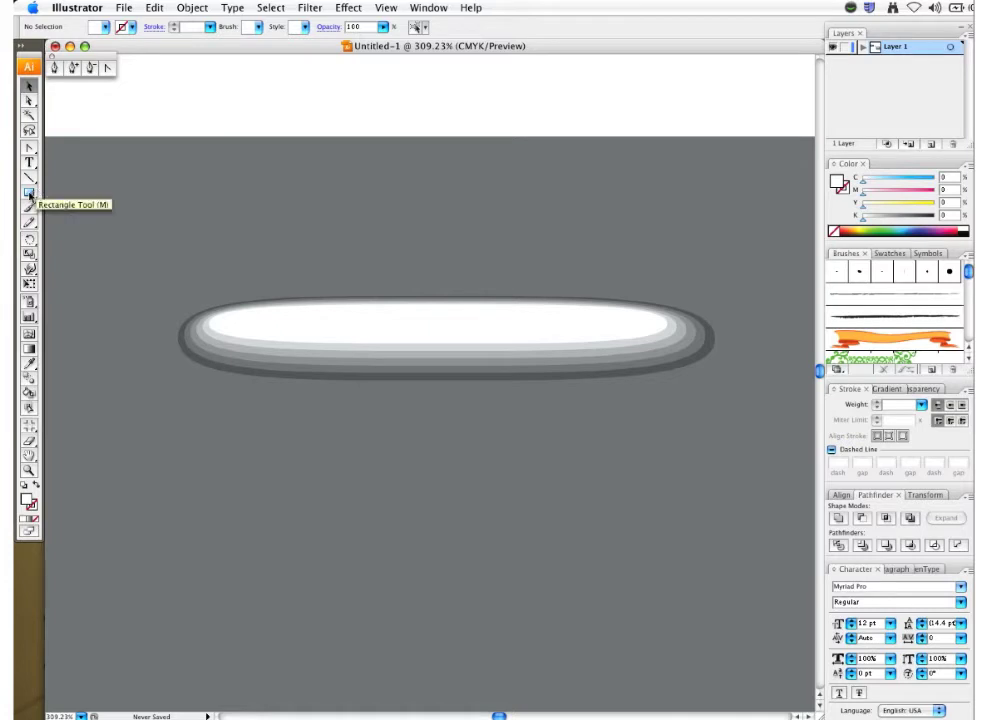
pyautogui.moveTo(31, 195); pyautogui.dragTo(50, 203)
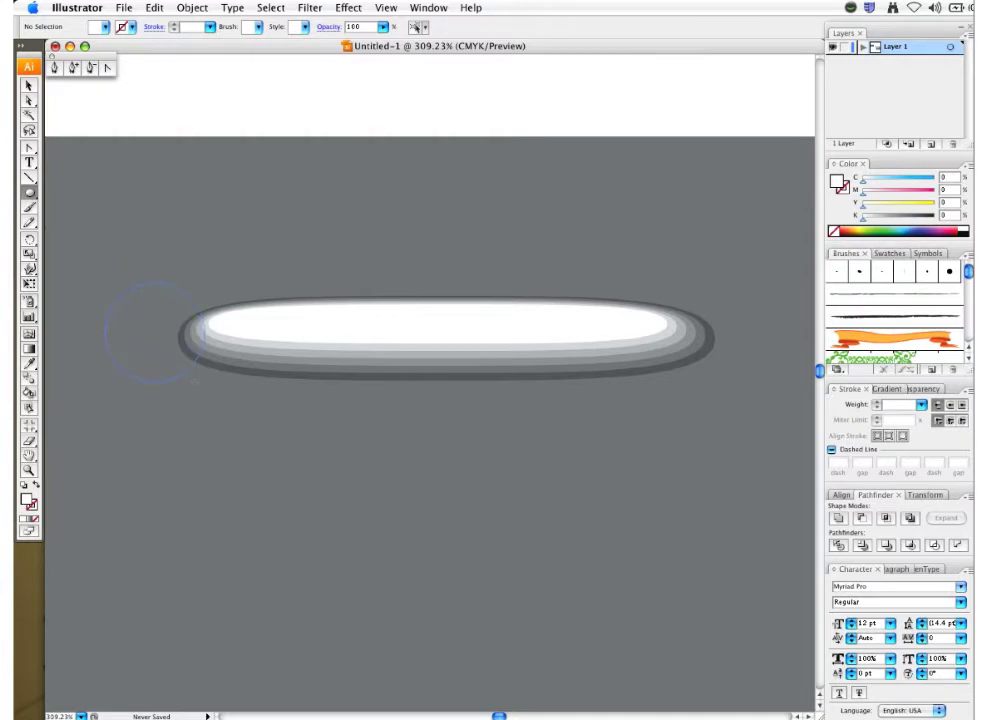
pyautogui.moveTo(194, 381); pyautogui.dragTo(194, 381)
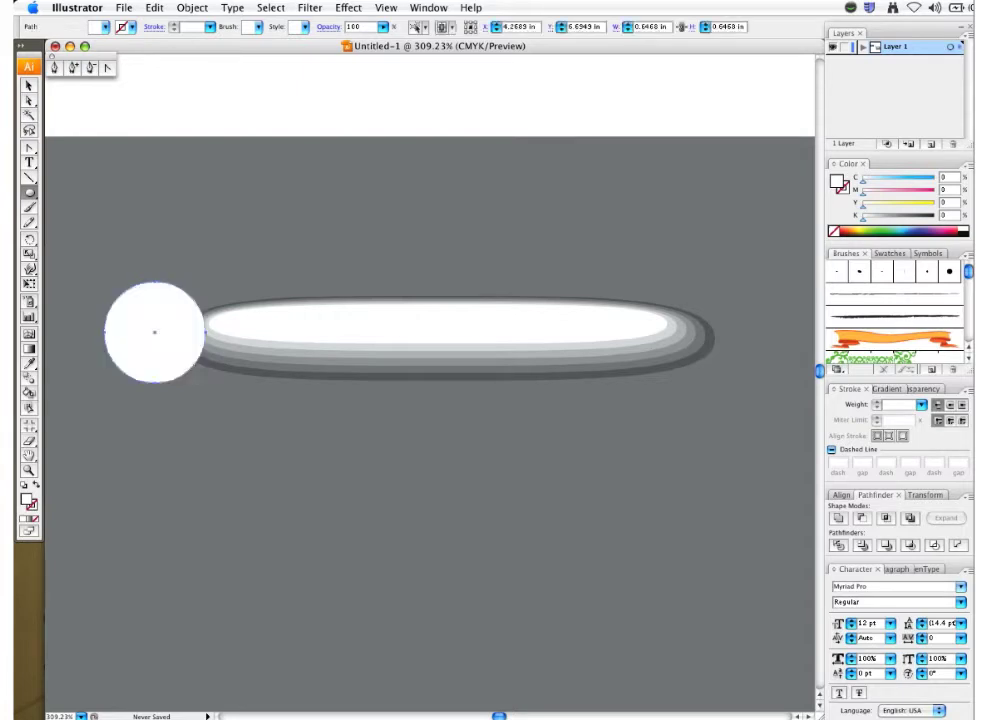
pyautogui.press('v')
pyautogui.click(227, 192)
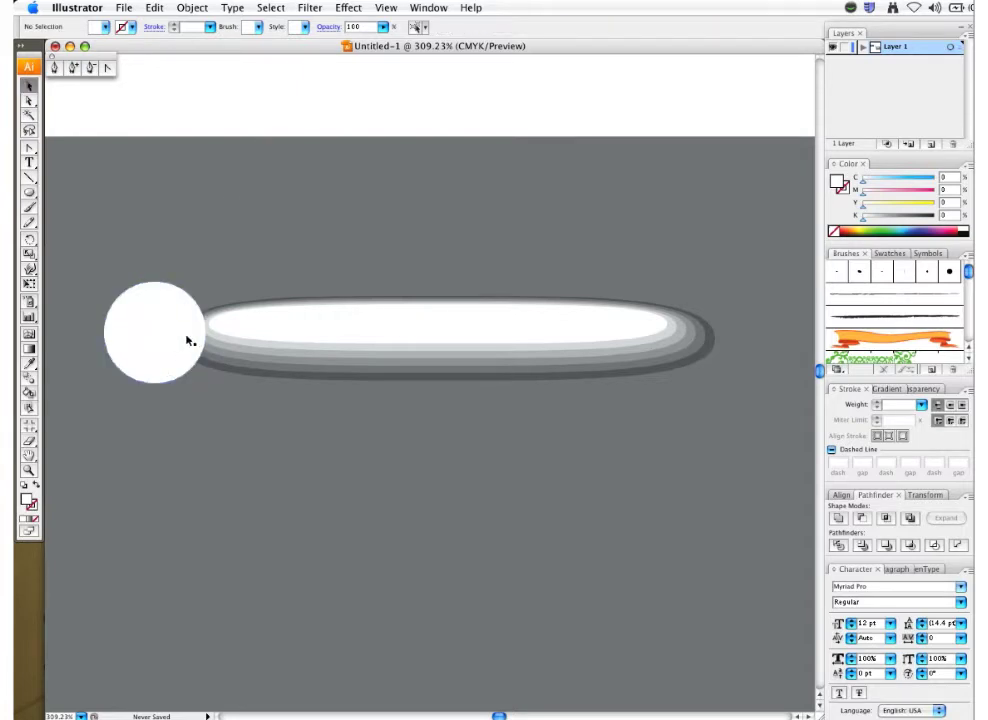
pyautogui.click(186, 343)
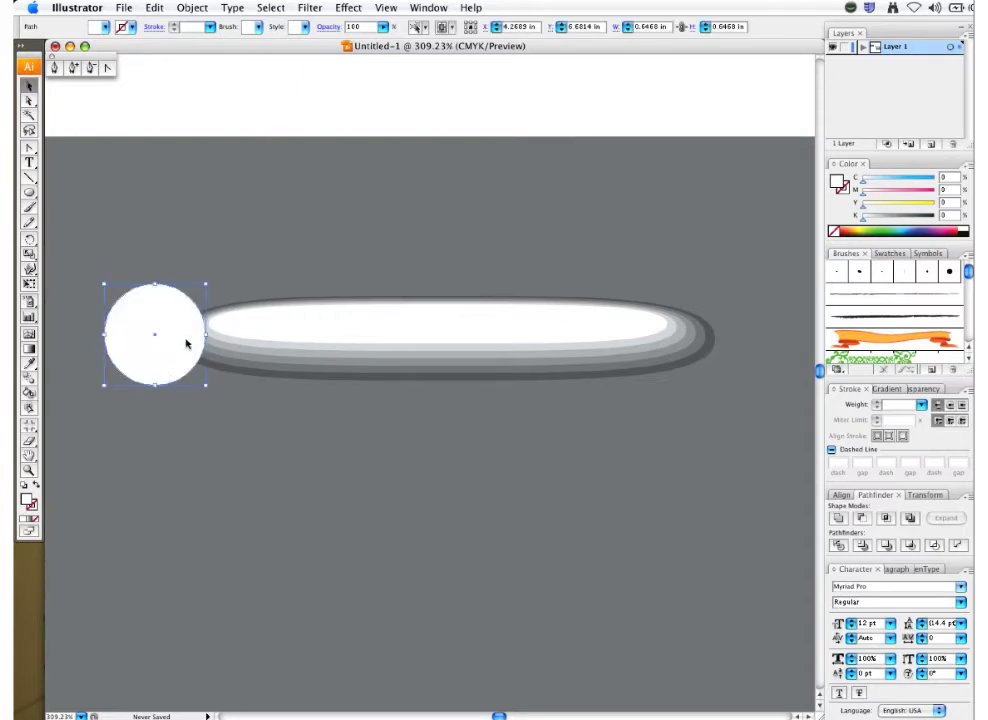
# Zoom to about 904% around the white circle at the capsule's left end
pyautogui.press('super+0')
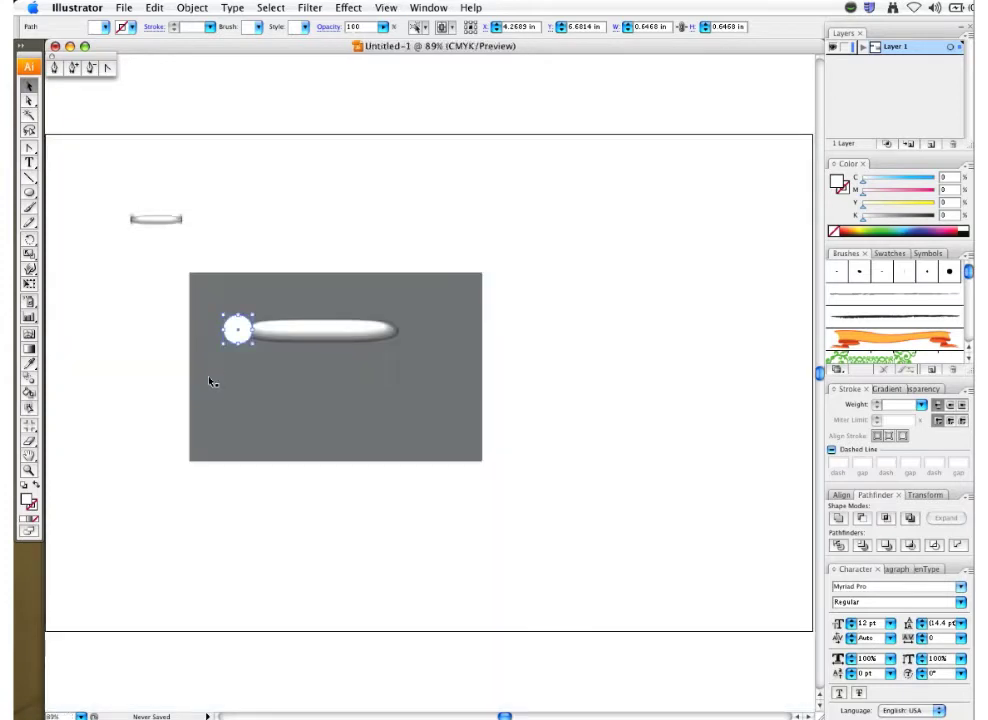
pyautogui.moveTo(110, 190); pyautogui.dragTo(209, 250)
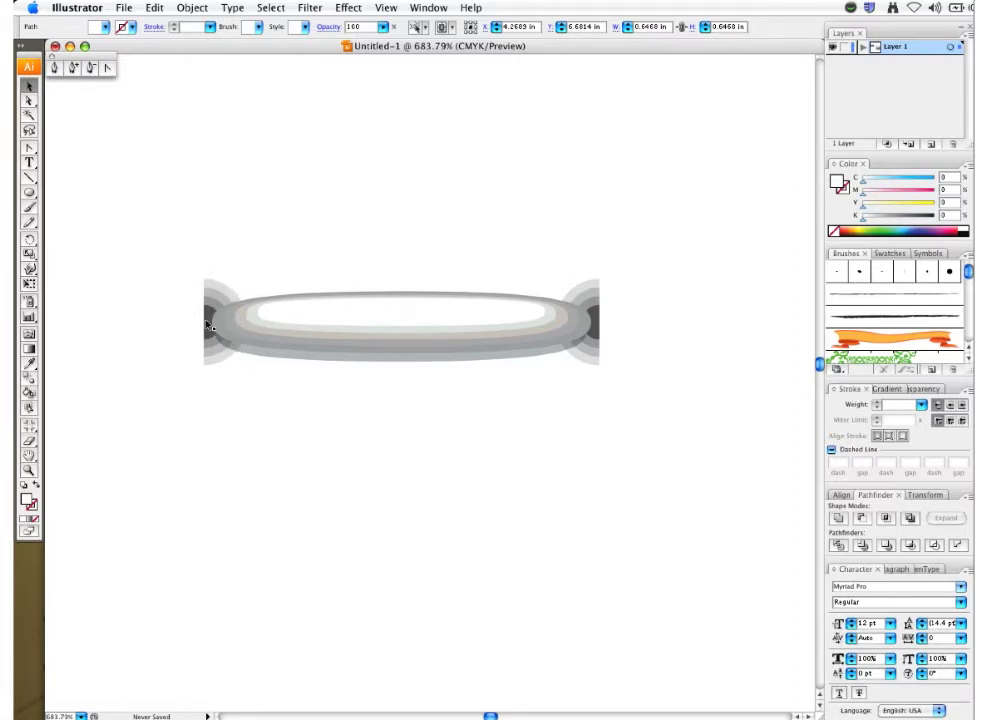
pyautogui.press('super+minus')
pyautogui.press('super+minus')
pyautogui.press('super+minus')
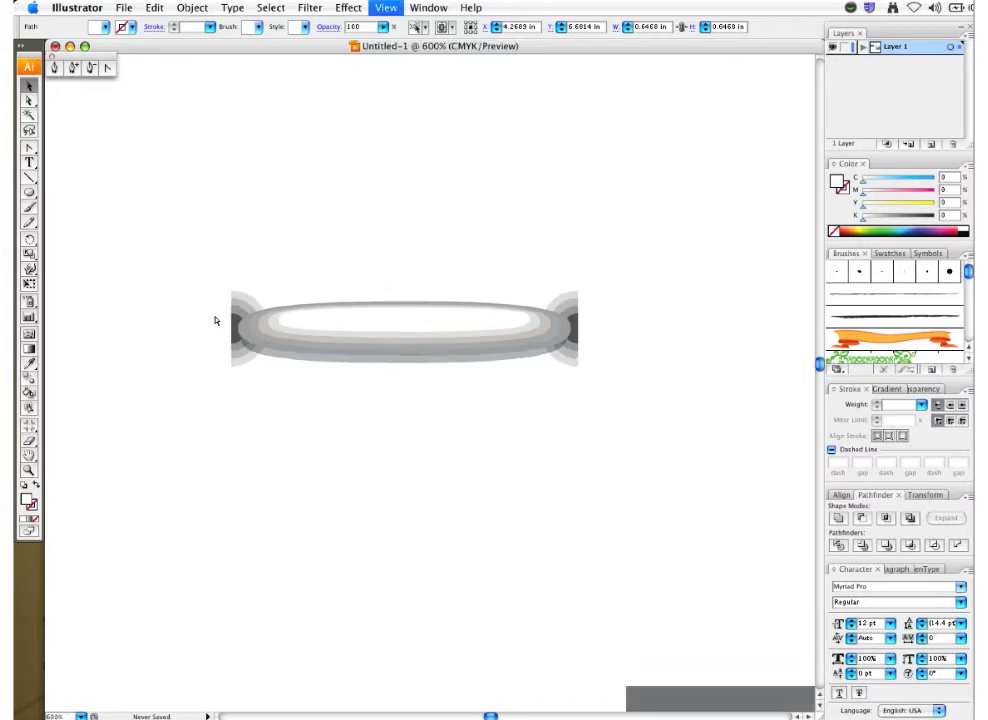
pyautogui.scroll(-5, 341, 411)
pyautogui.hscroll(5, 341, 411)
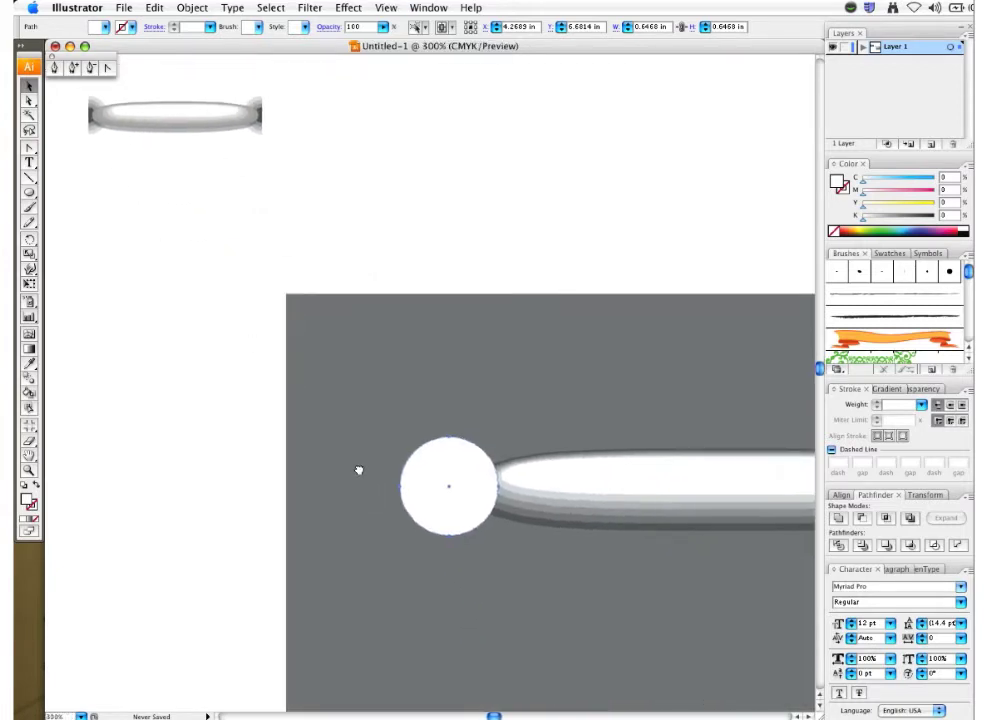
pyautogui.scroll(-1, 346, 453)
pyautogui.hscroll(1, 346, 453)
pyautogui.click(455, 428)
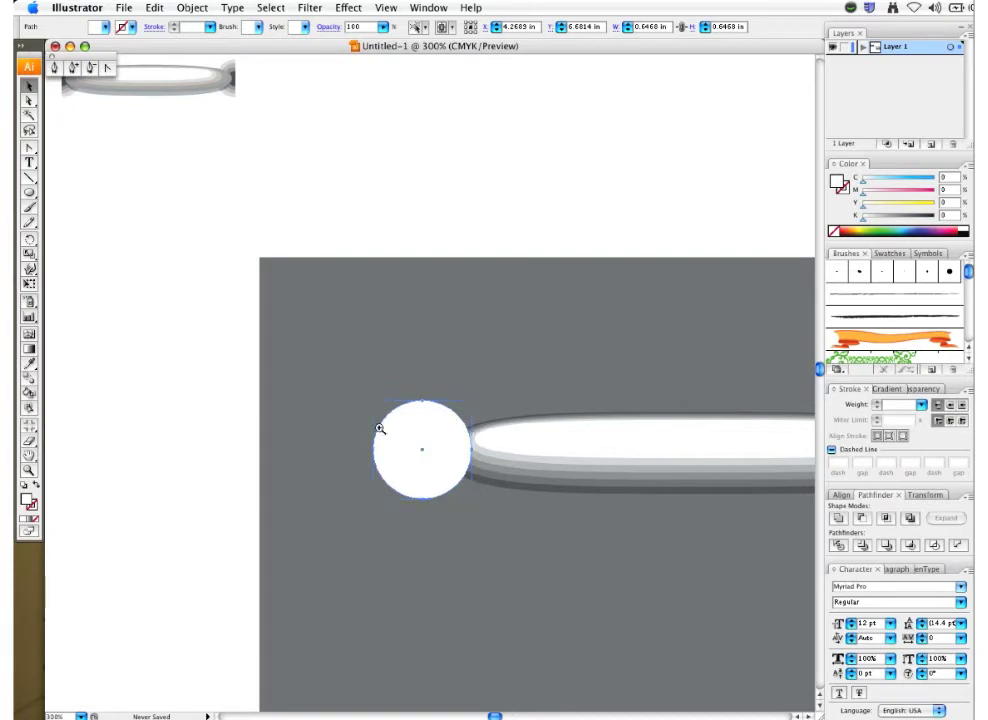
pyautogui.moveTo(381, 428); pyautogui.dragTo(540, 475)
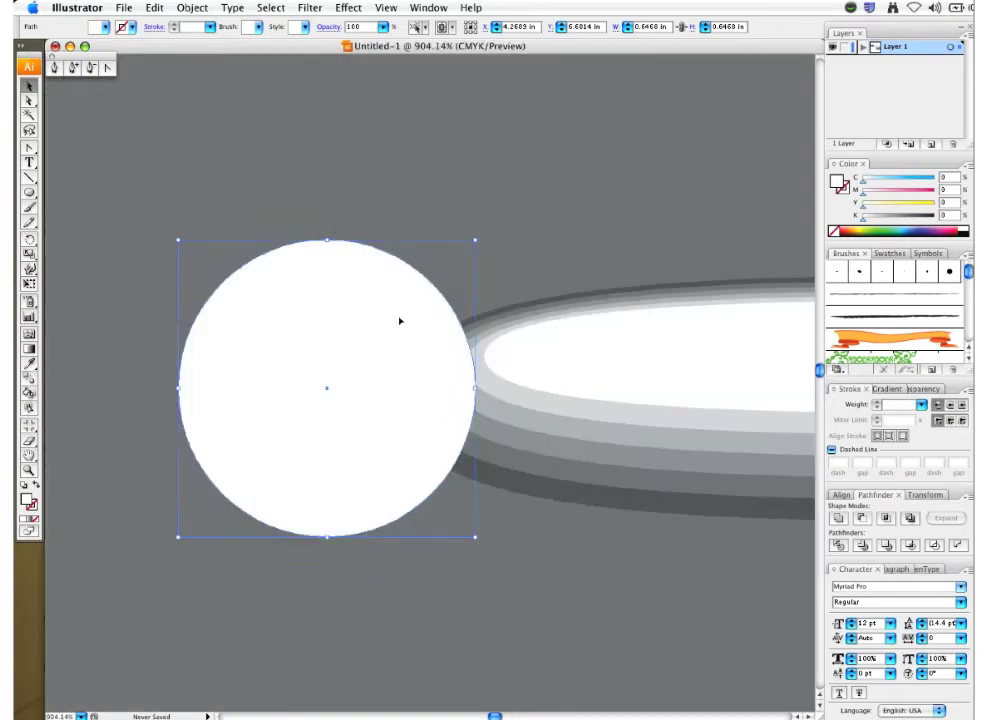
# Paste a copy of the white circle in front, shrink it centred, and fill it about 92% black
pyautogui.press('super+shift+b')
pyautogui.press('super+shift+b')
pyautogui.moveTo(477, 238); pyautogui.dragTo(489, 320)
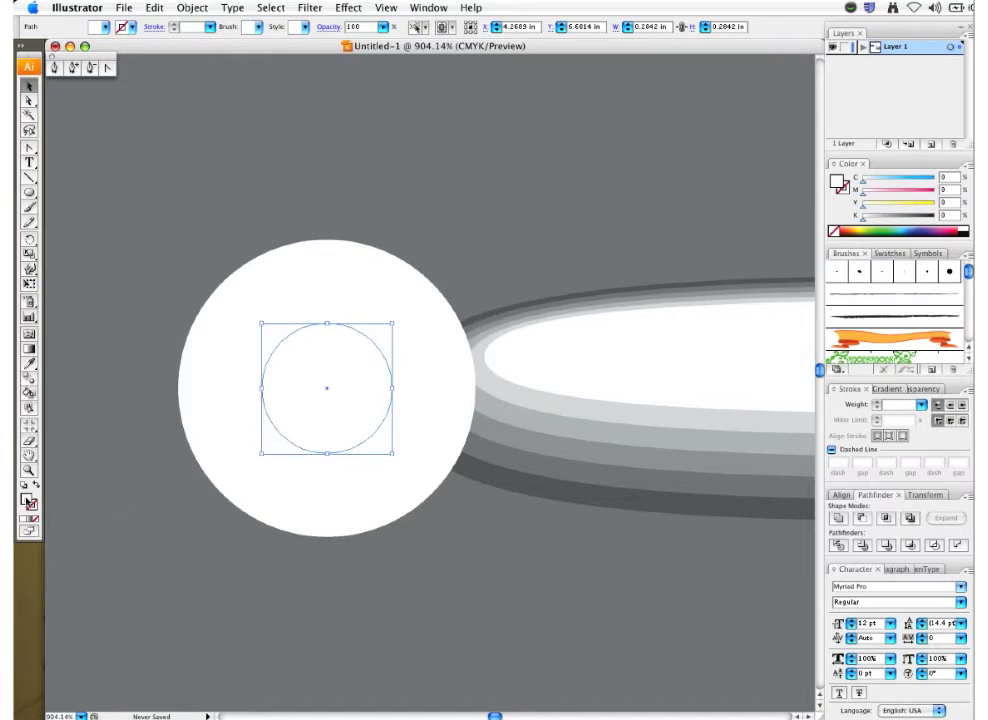
pyautogui.click(966, 231)
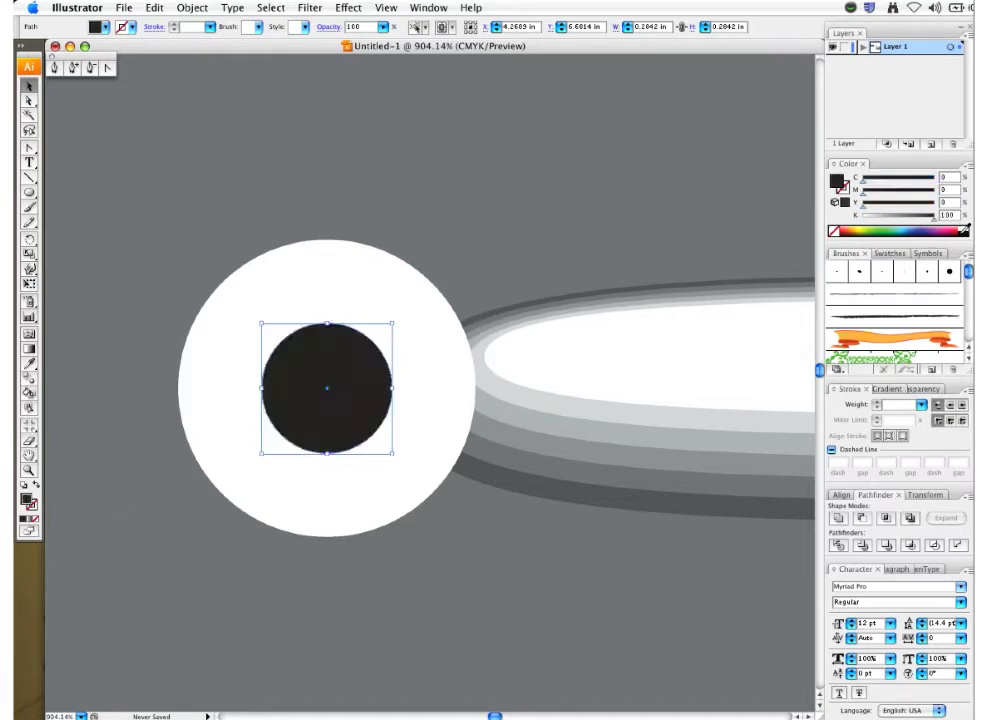
pyautogui.moveTo(936, 219); pyautogui.dragTo(928, 222)
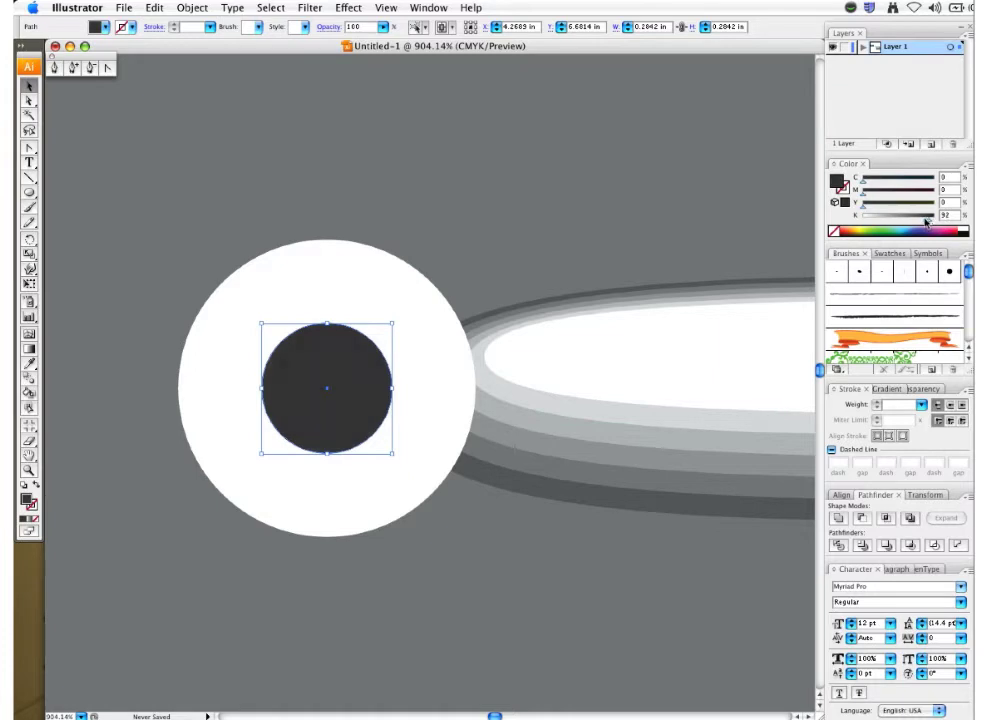
pyautogui.moveTo(441, 395); pyautogui.dragTo(441, 425)
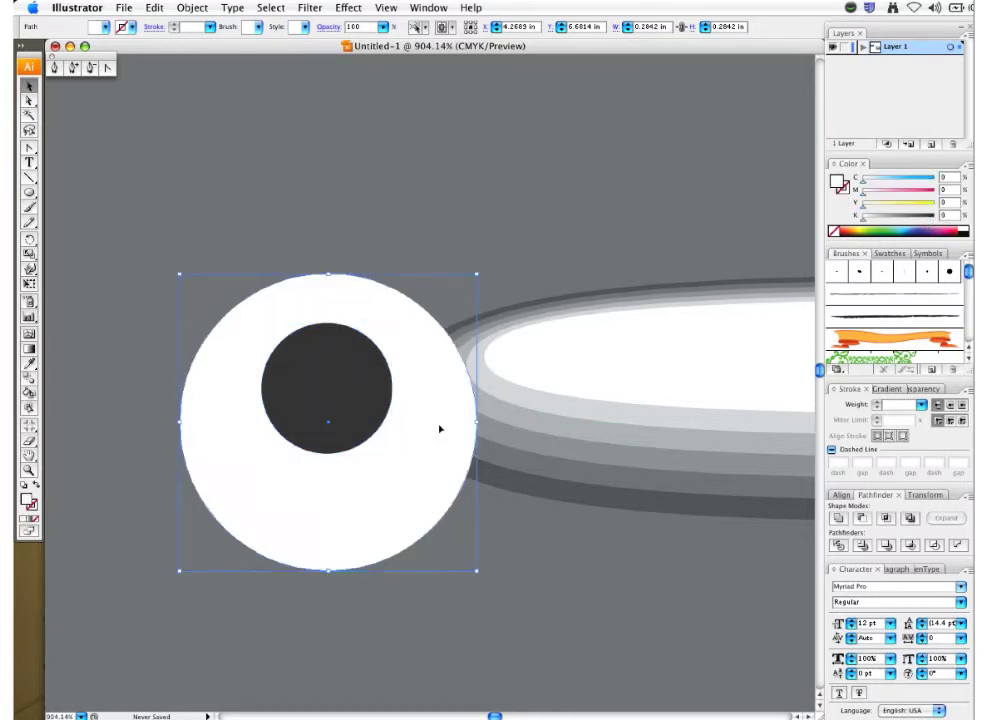
pyautogui.hotkey('ctrl', 'z')
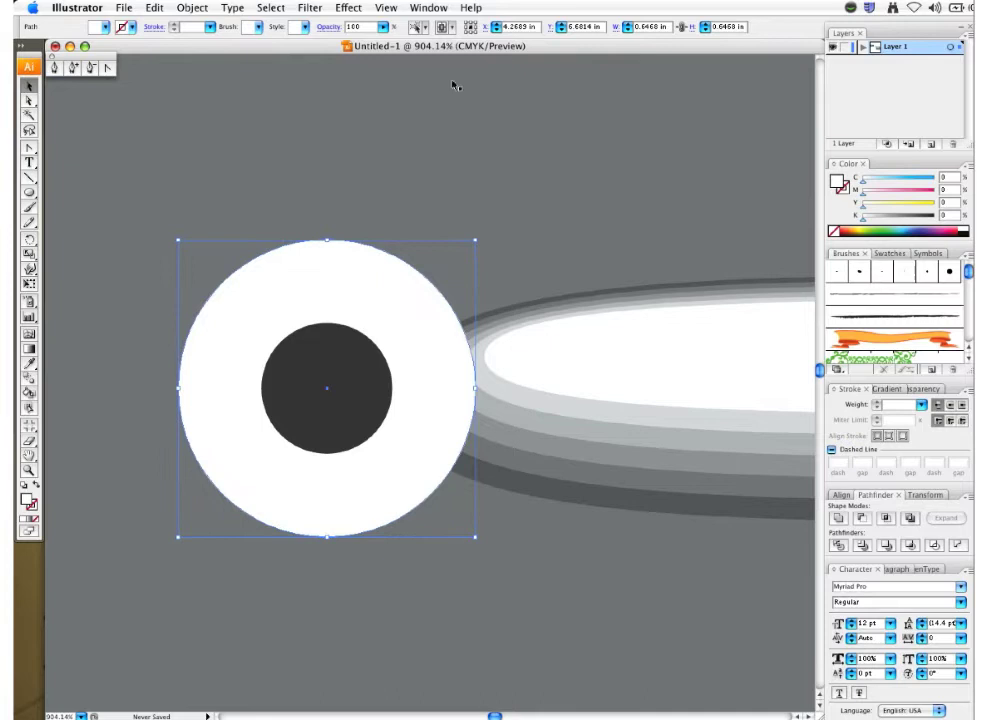
# Blend from the dark inner circle to the white outer circle with the Blend tool
pyautogui.press('super+minus')
pyautogui.press('super+minus')
pyautogui.scroll(4, 452, 95)
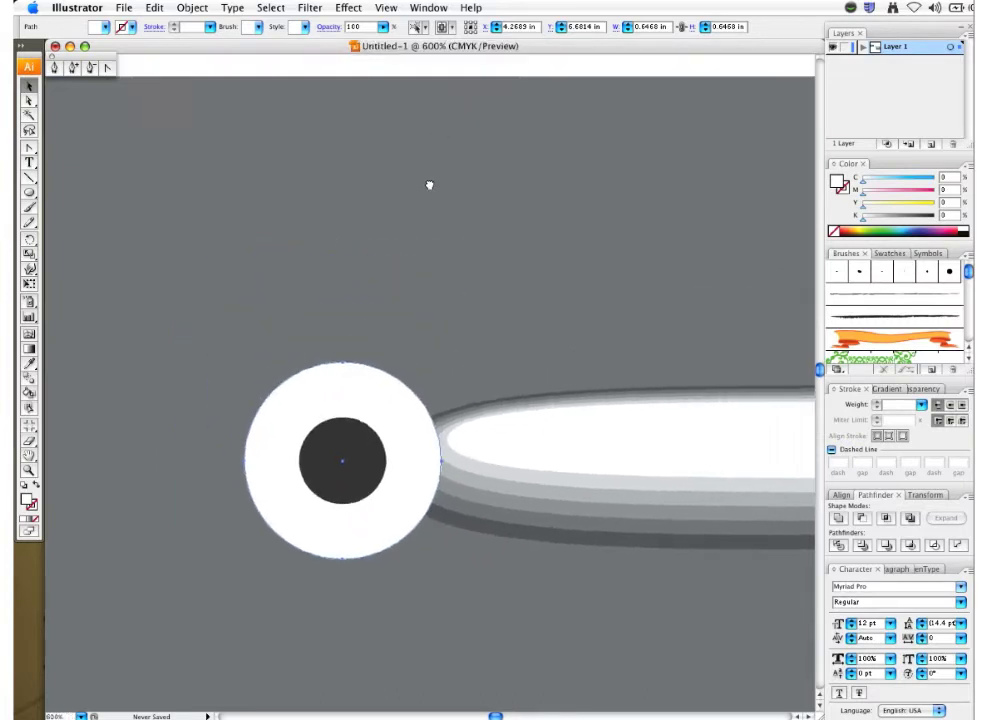
pyautogui.click(434, 200)
pyautogui.click(336, 503)
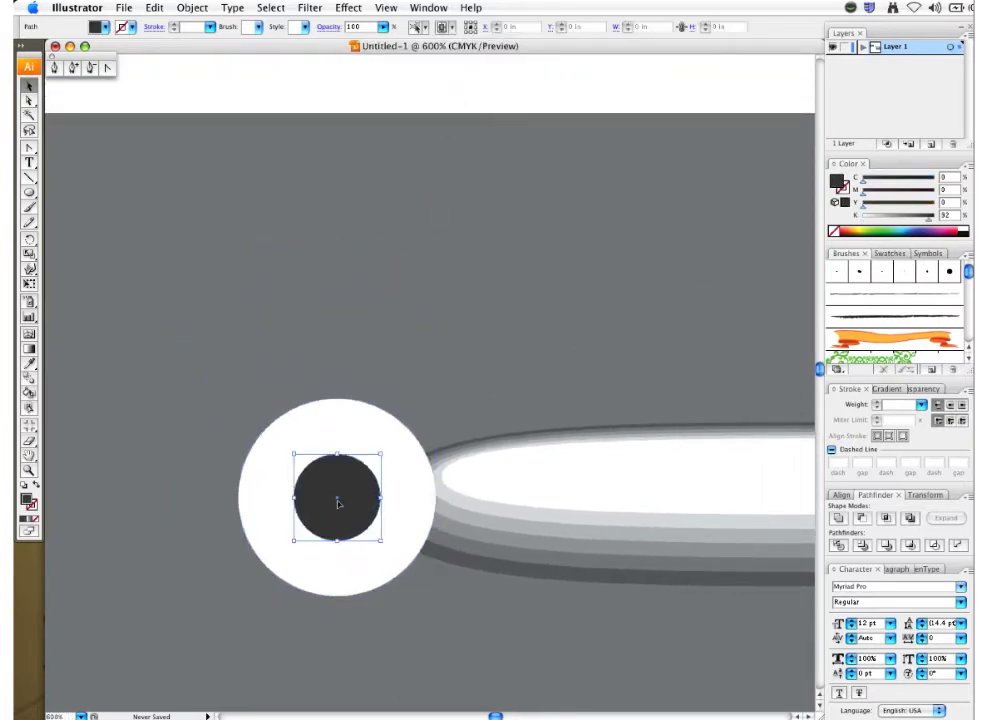
pyautogui.click(31, 381)
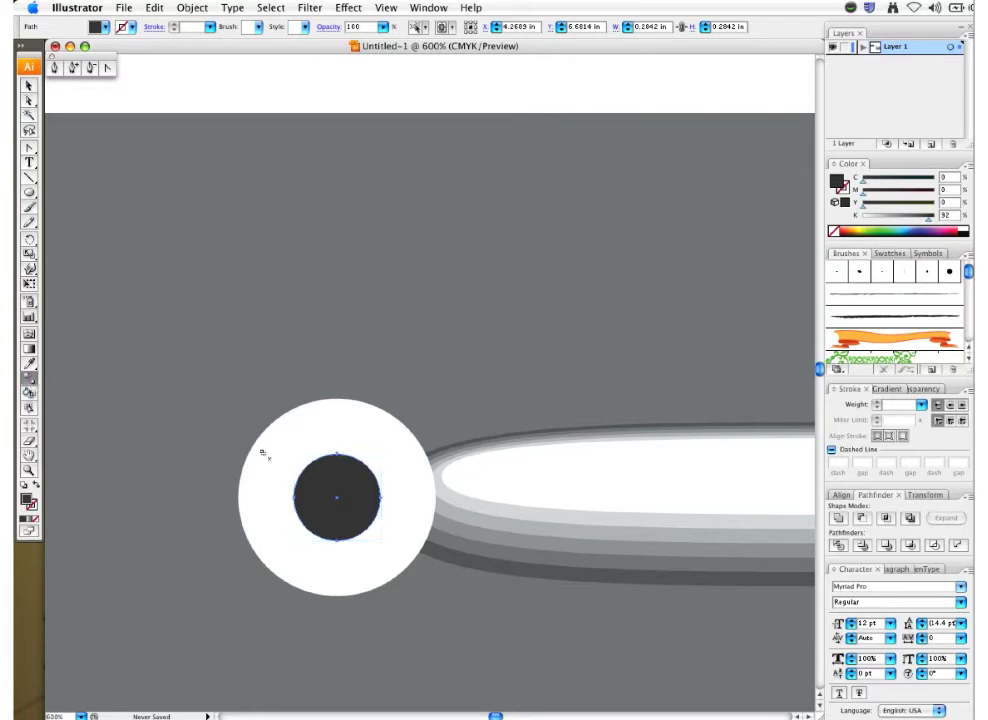
pyautogui.click(294, 496)
pyautogui.click(240, 497)
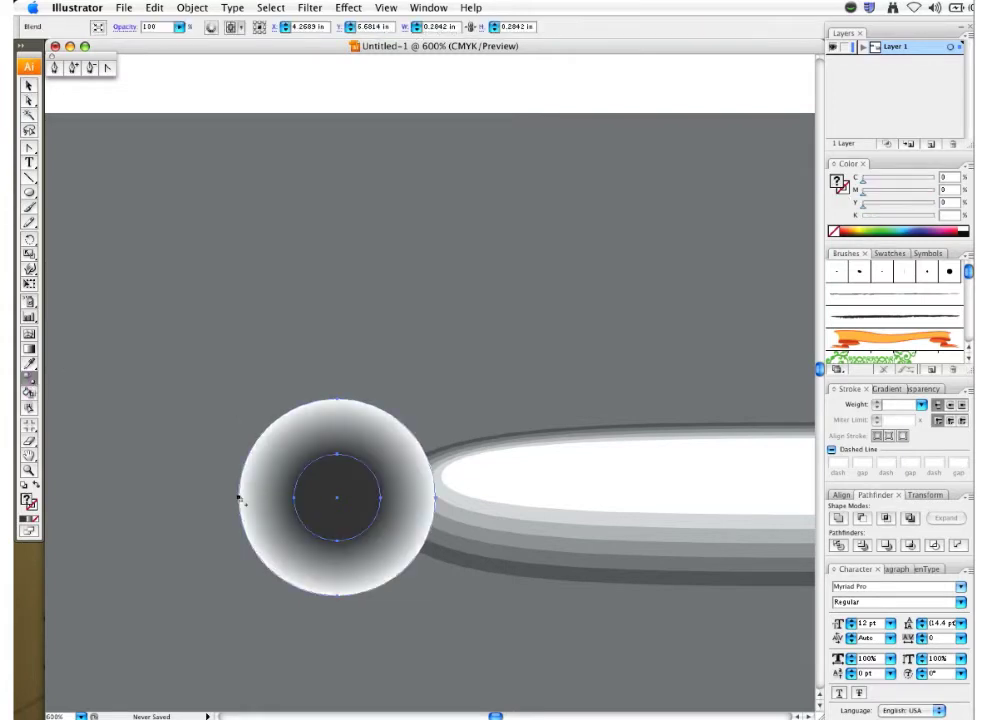
# Set the blend spacing to Specified Steps 4
pyautogui.doubleClick(29, 378)
pyautogui.click(516, 286)
pyautogui.click(522, 293)
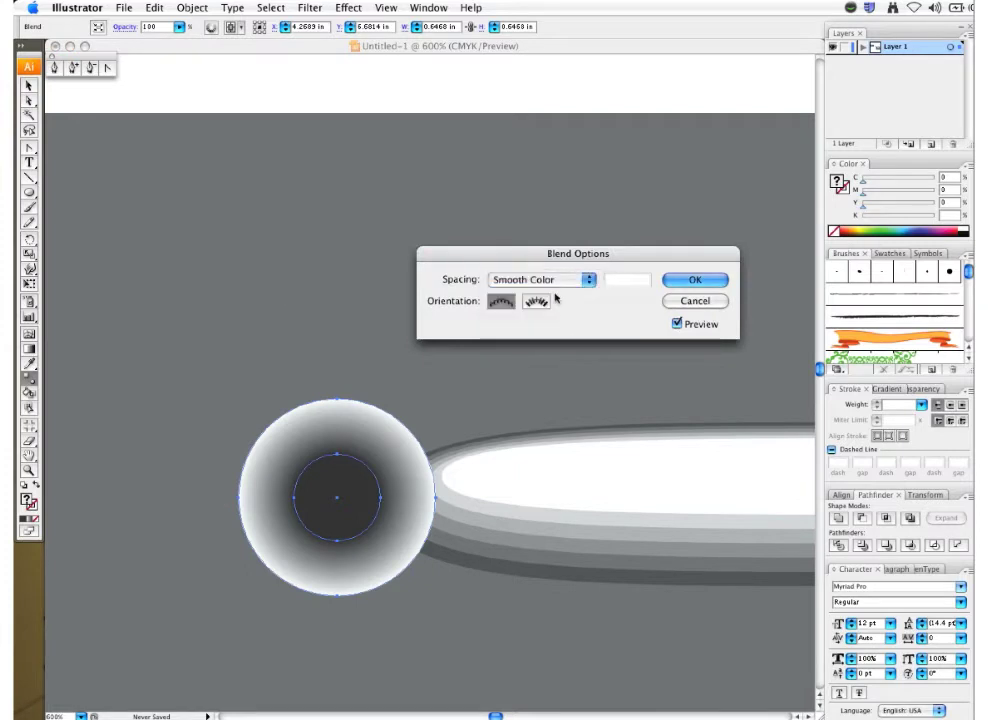
pyautogui.write('4')
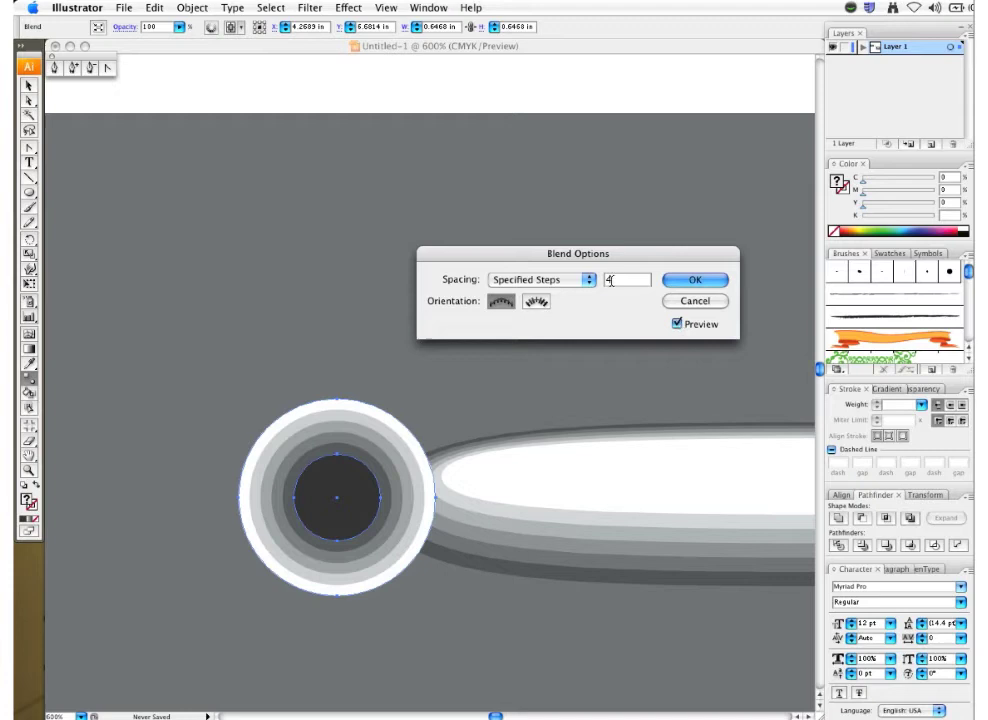
pyautogui.click(695, 279)
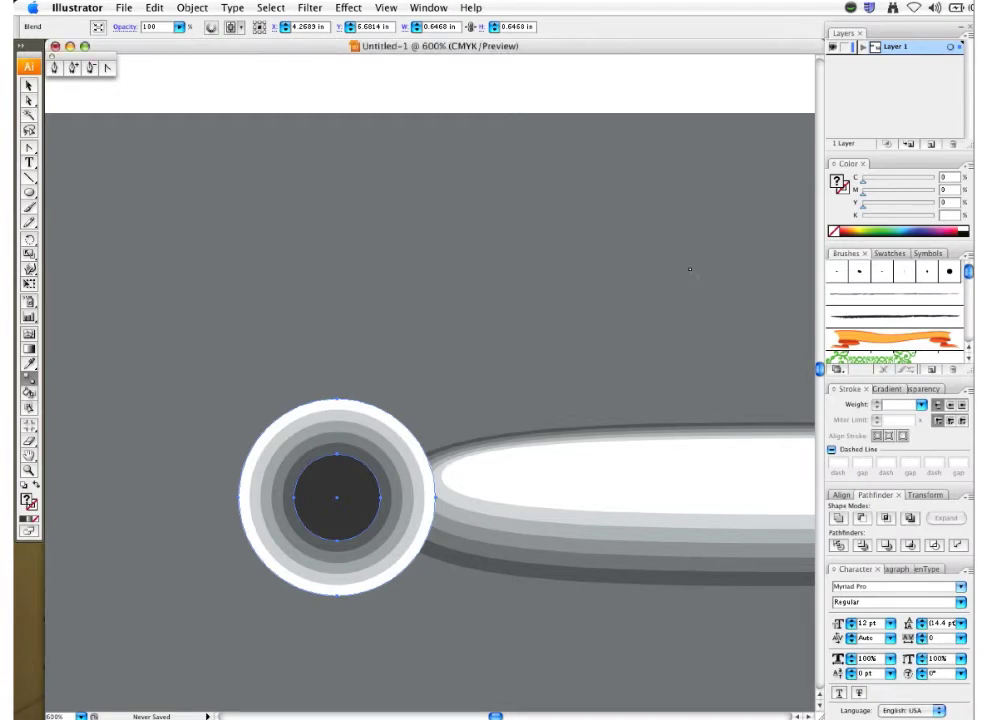
# Select the circle blend without expanding it
pyautogui.press('v')
pyautogui.click(380, 300)
pyautogui.click(353, 494)
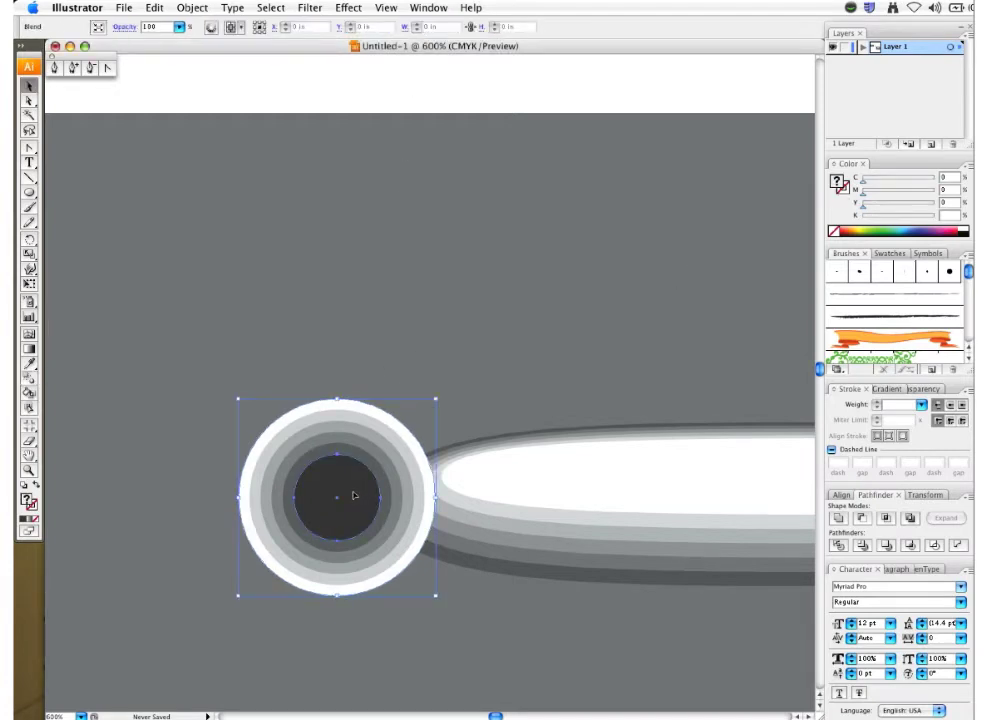
pyautogui.click(192, 8)
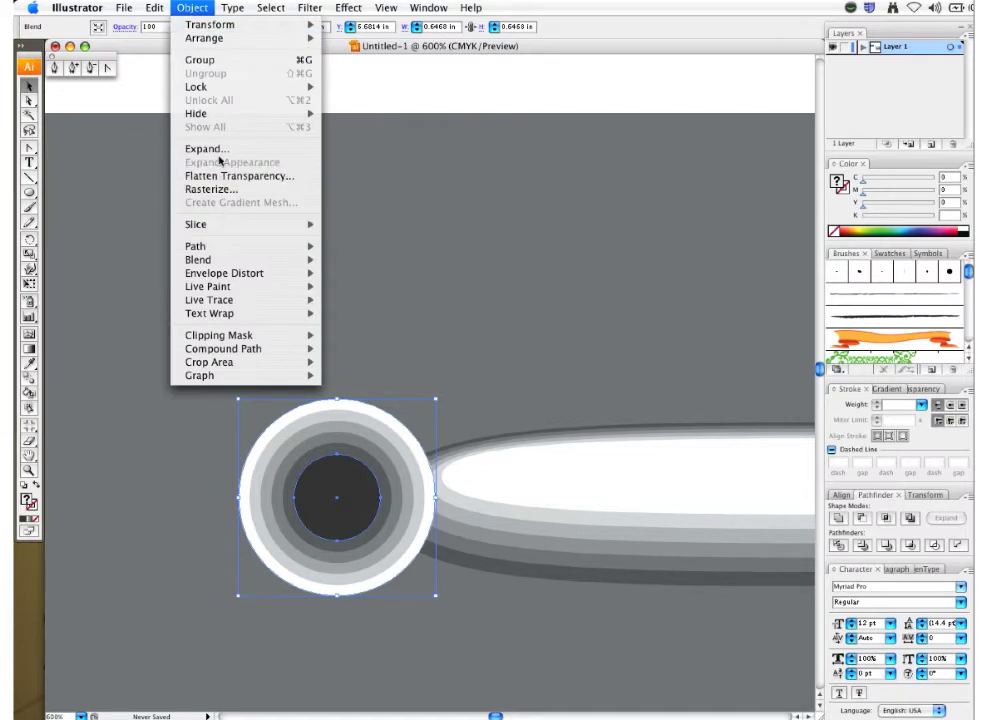
pyautogui.click(377, 88)
pyautogui.click(377, 90)
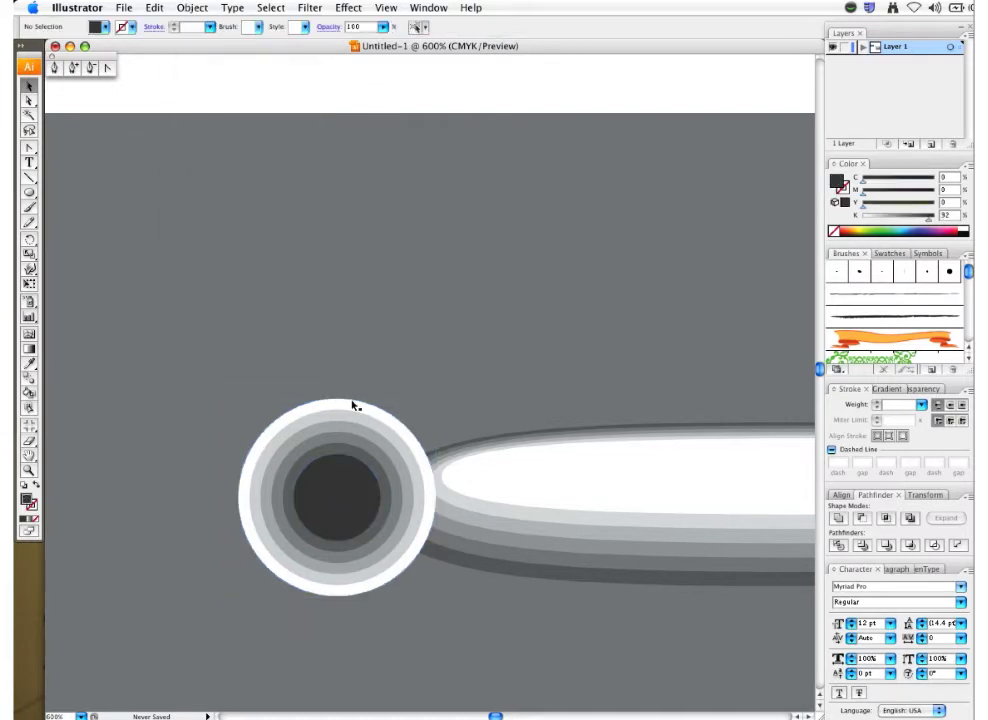
pyautogui.click(355, 404)
# Direct-select the outer white circle and set its Transparency opacity to 0%
pyautogui.press('a')
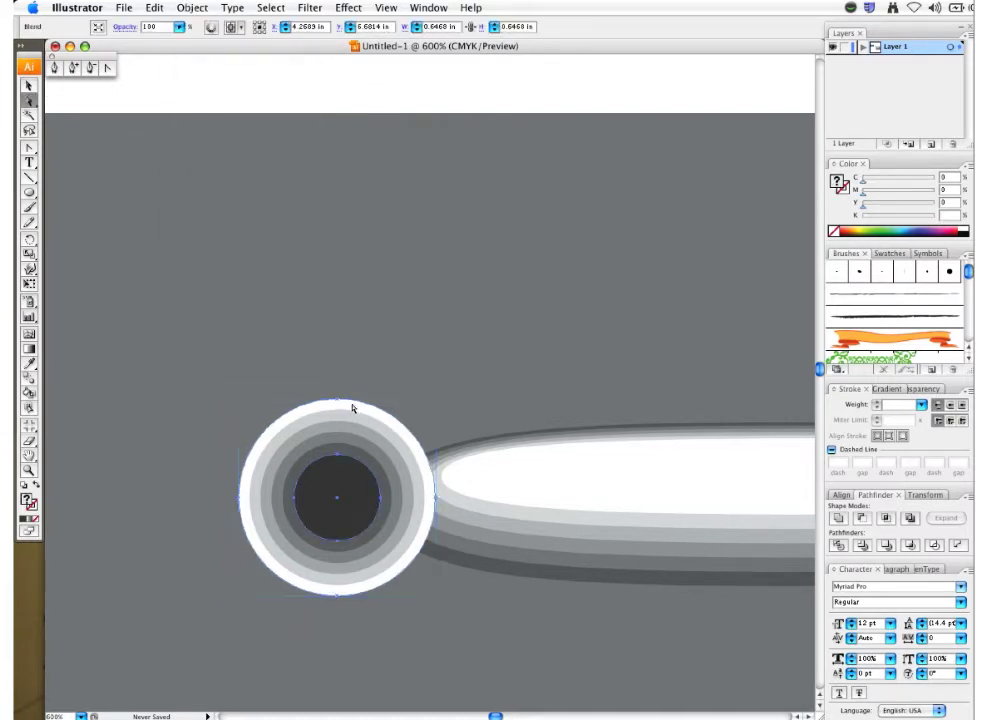
pyautogui.click(360, 404)
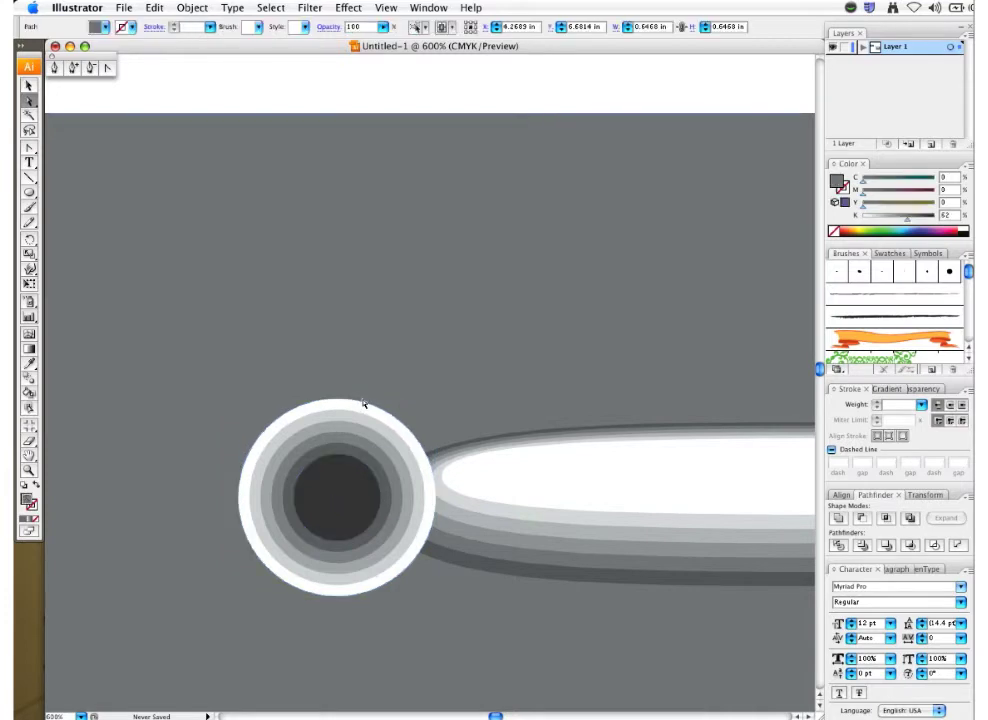
pyautogui.click(363, 405)
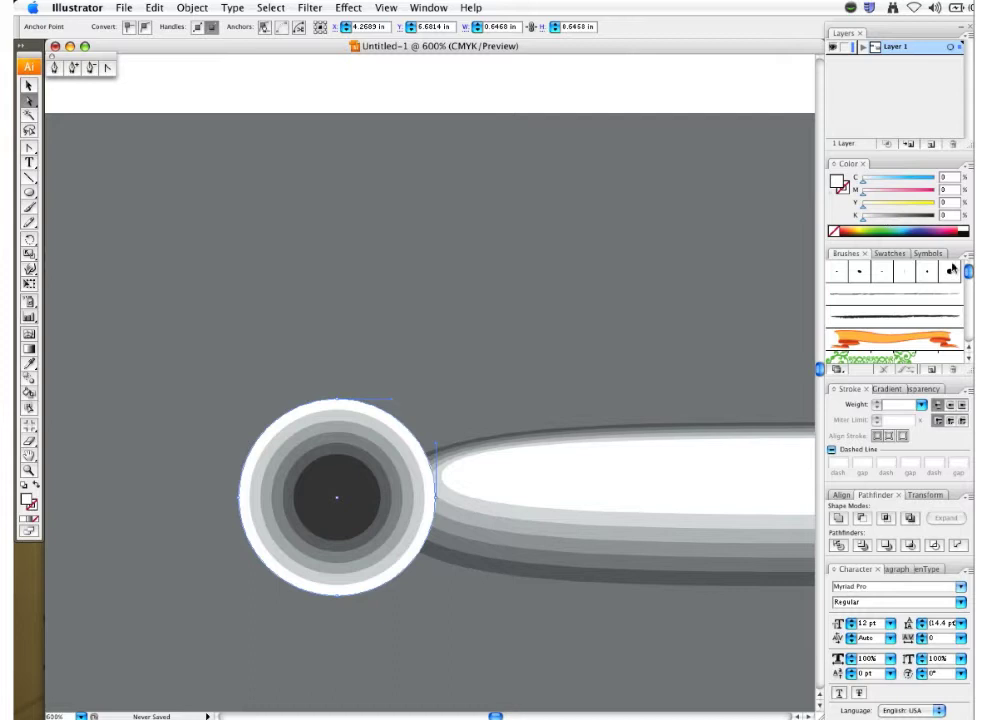
pyautogui.click(915, 388)
pyautogui.click(952, 403)
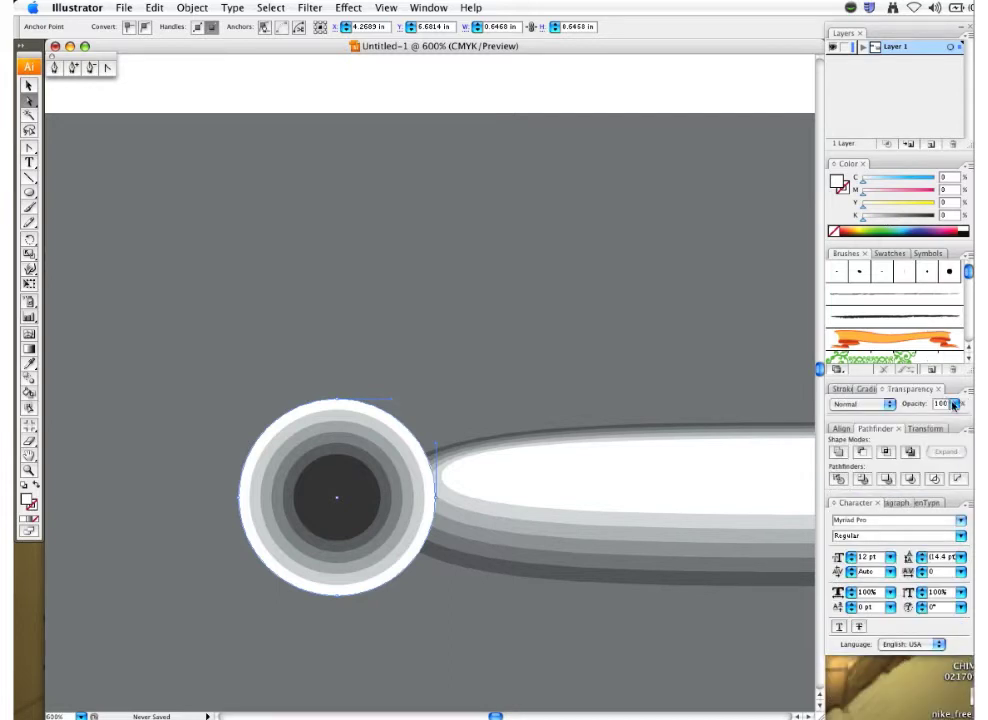
pyautogui.moveTo(951, 414); pyautogui.dragTo(881, 418)
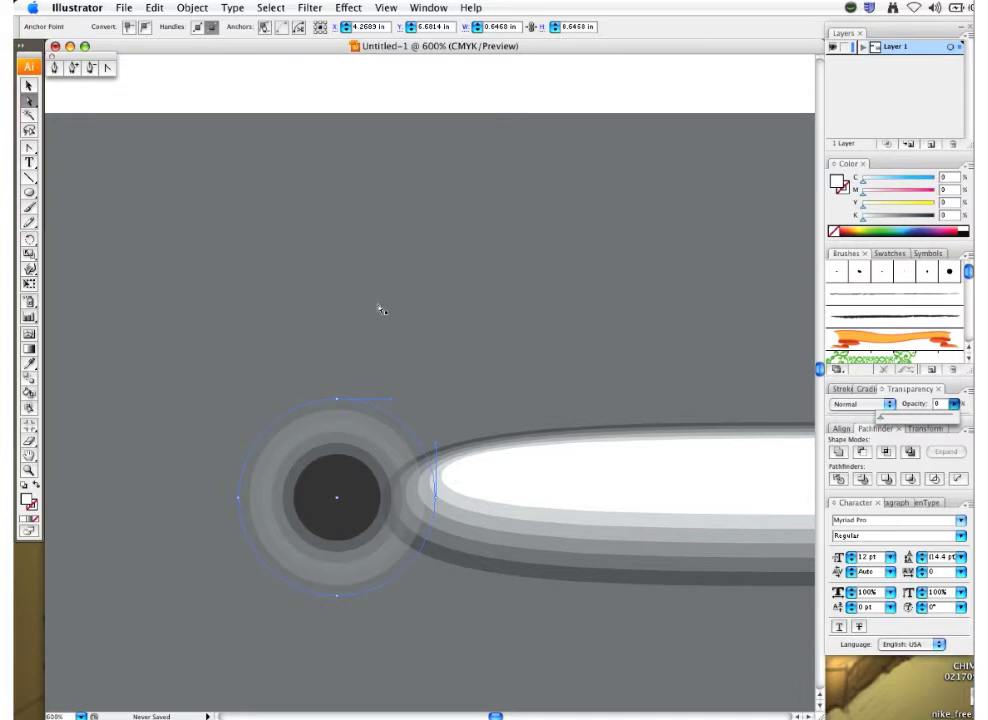
pyautogui.click(428, 87)
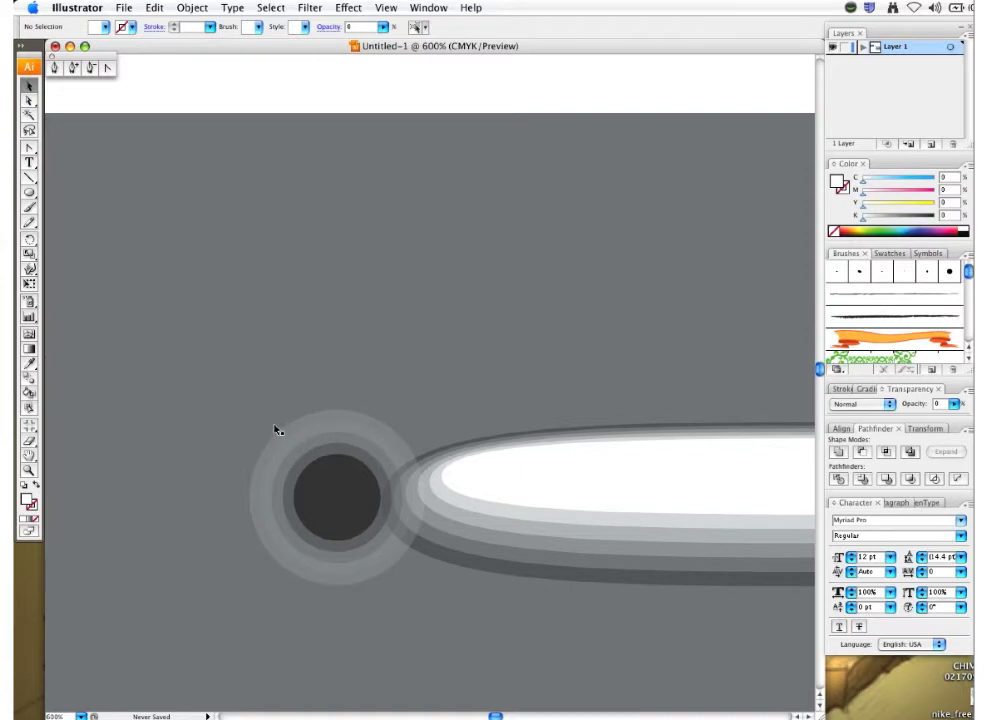
# Expand the circle blend with Object > Expand and zoom in on the resulting ring group
pyautogui.press('super+minus')
pyautogui.press('super+minus')
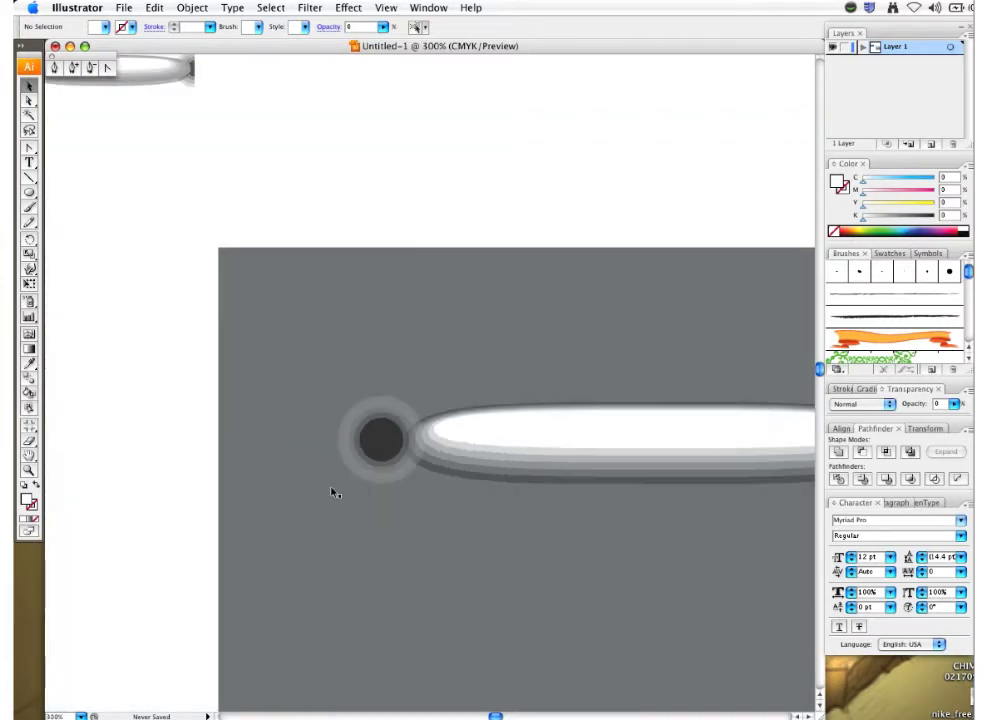
pyautogui.click(373, 442)
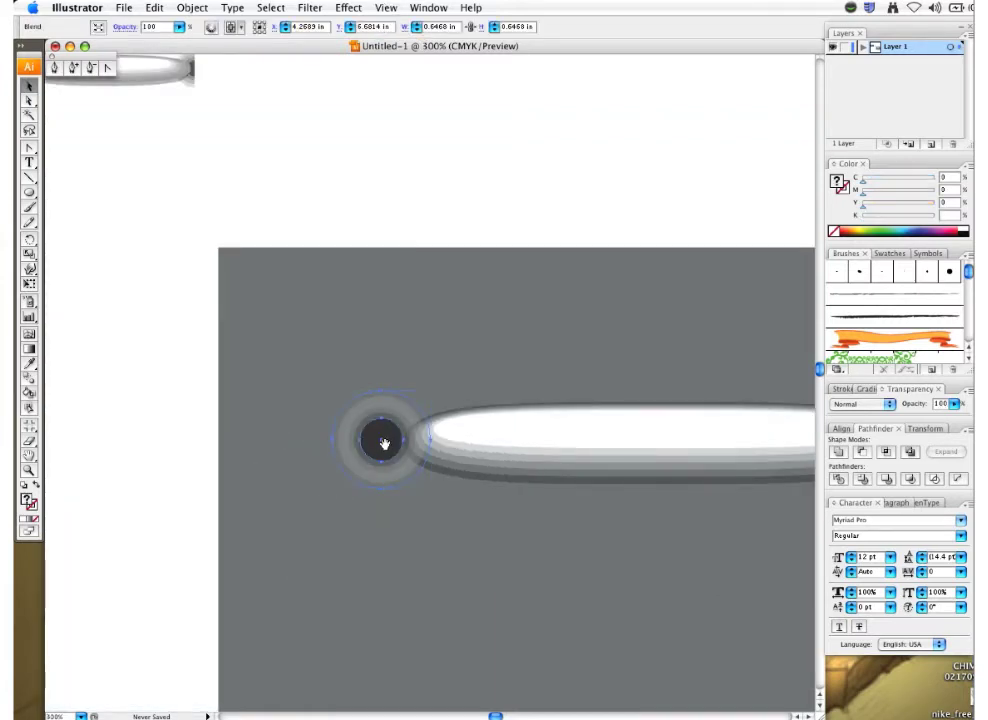
pyautogui.moveTo(381, 441); pyautogui.dragTo(331, 462)
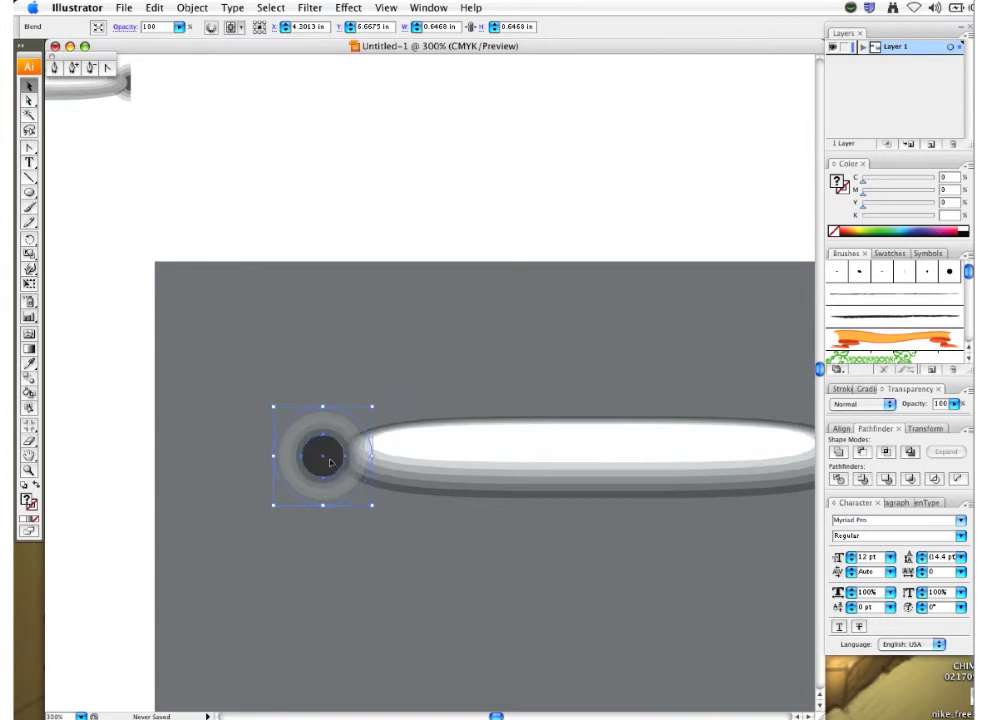
pyautogui.click(188, 14)
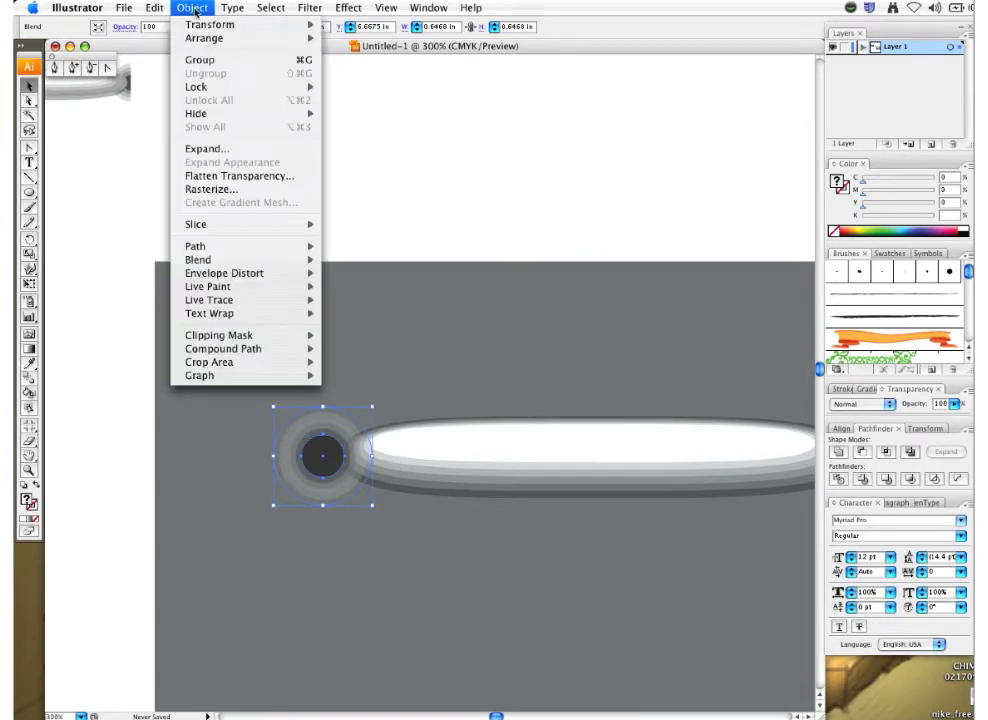
pyautogui.click(210, 148)
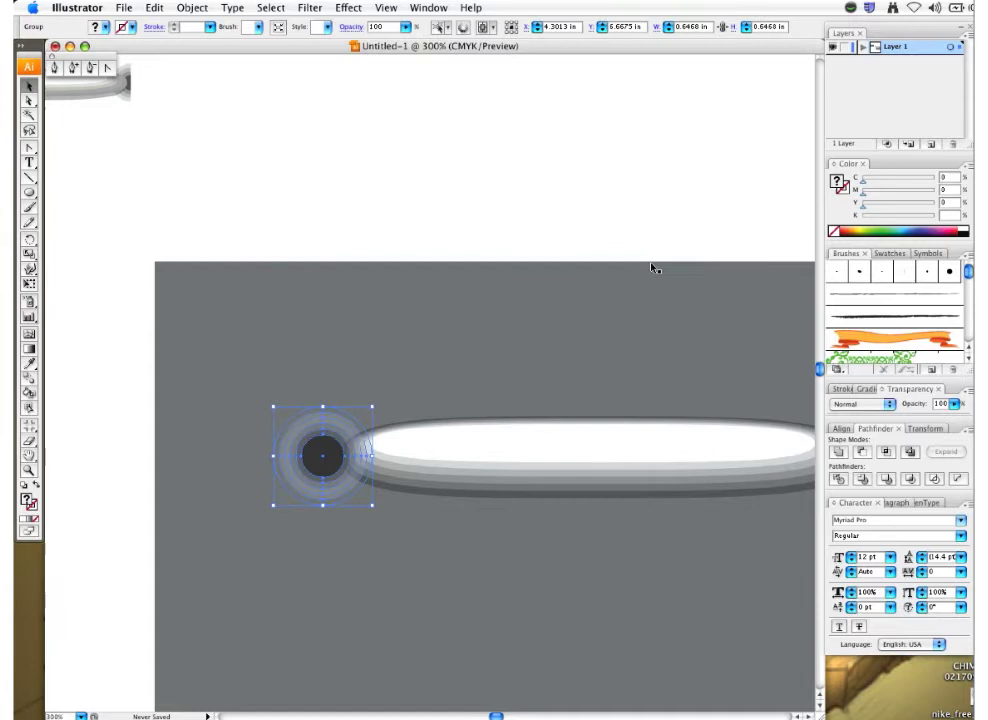
pyautogui.click(379, 218)
pyautogui.click(326, 456)
pyautogui.moveTo(315, 480); pyautogui.dragTo(240, 367)
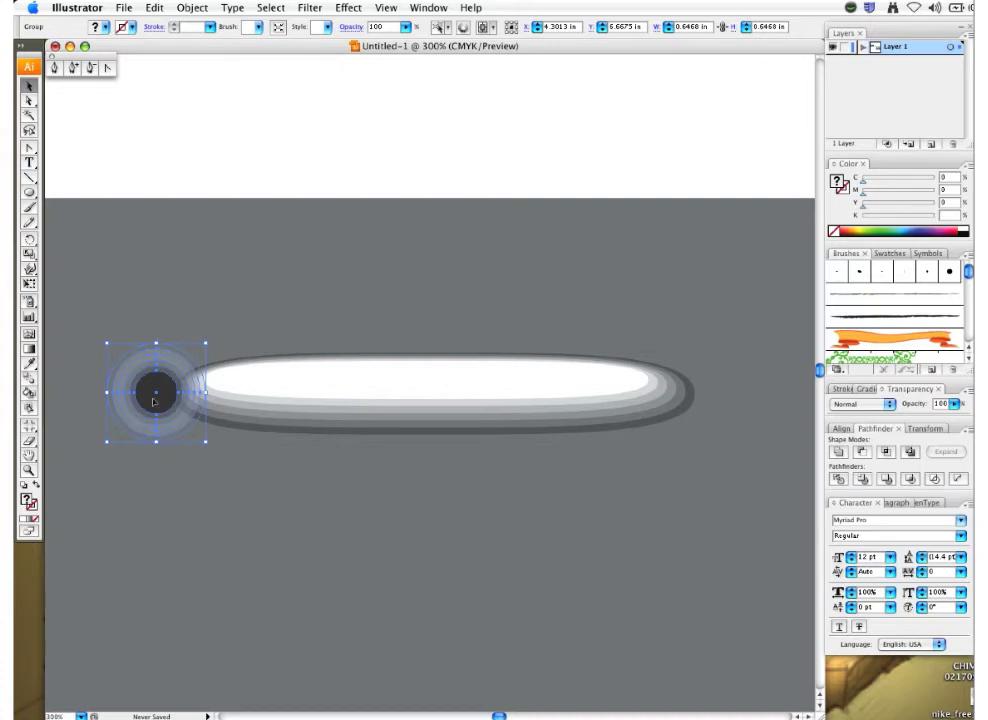
pyautogui.moveTo(82, 287); pyautogui.dragTo(296, 468)
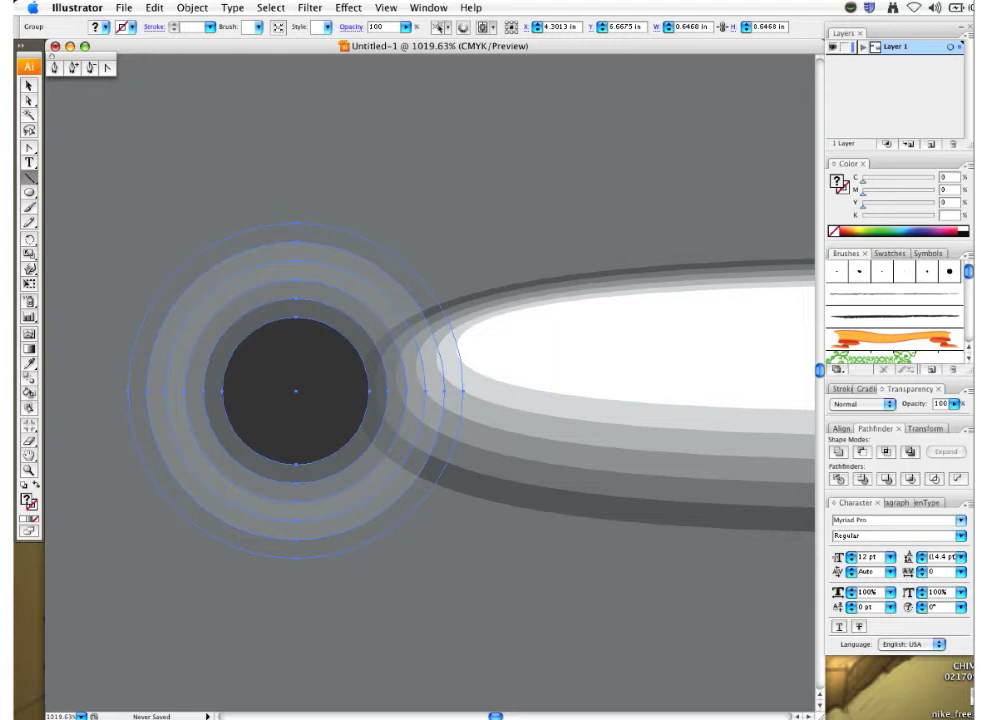
# Draw a vertical line through the rings and select it along with the ringed circle group
pyautogui.moveTo(295, 211)
pyautogui.mouseDown()
pyautogui.moveTo(294, 525)
pyautogui.moveTo(325, 585)
pyautogui.mouseUp()
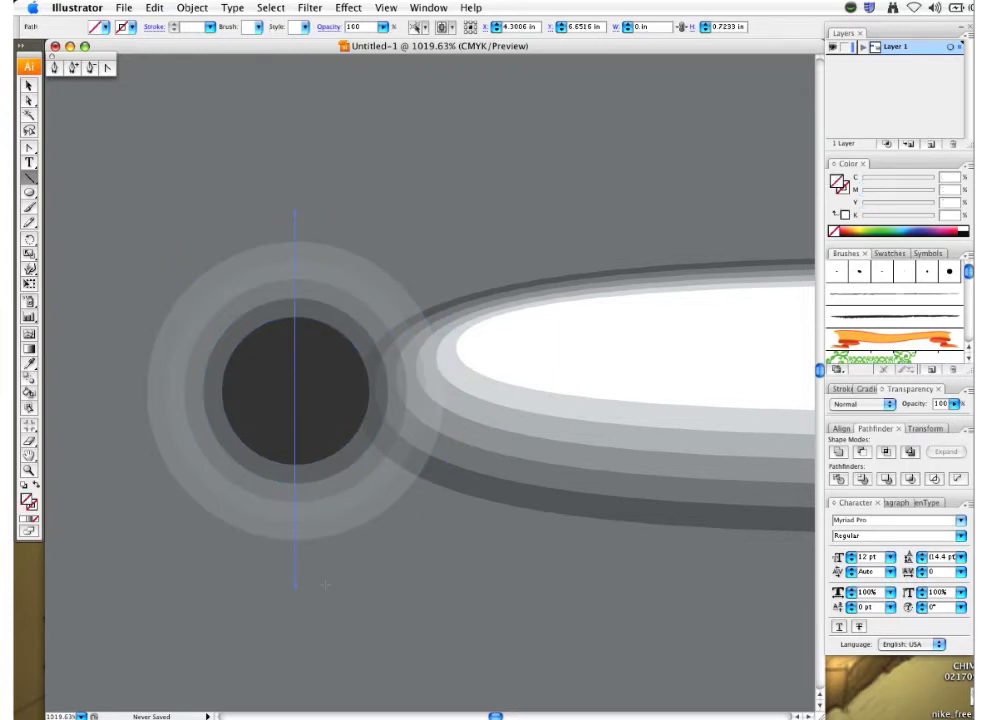
pyautogui.press('v')
pyautogui.click(314, 398)
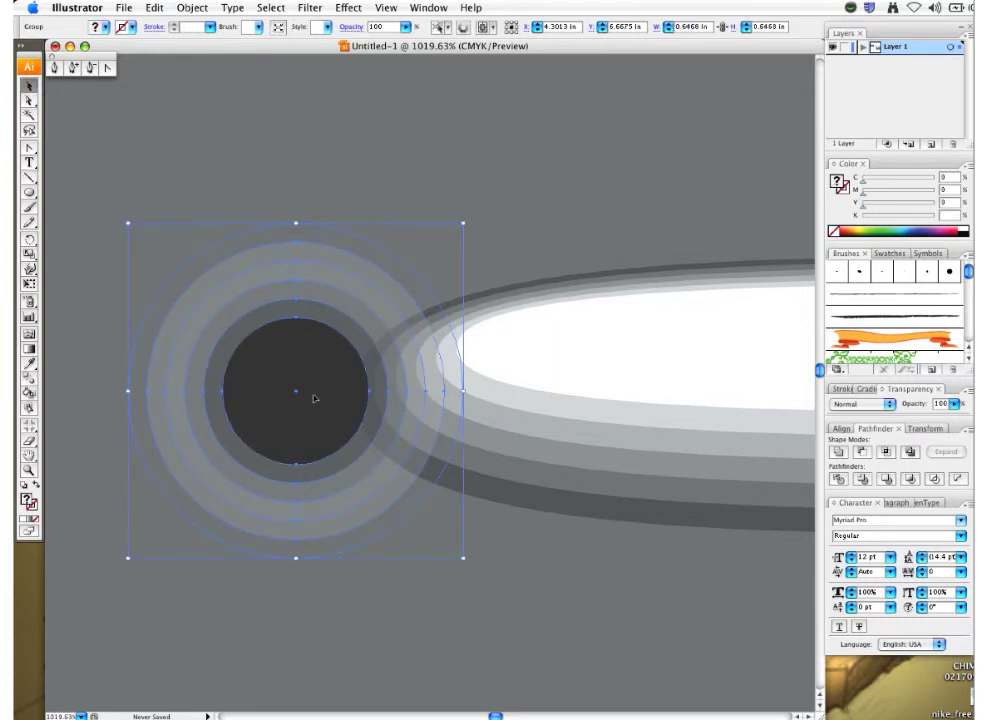
pyautogui.keyDown('shift'); pyautogui.click(295, 213); pyautogui.keyUp('shift')
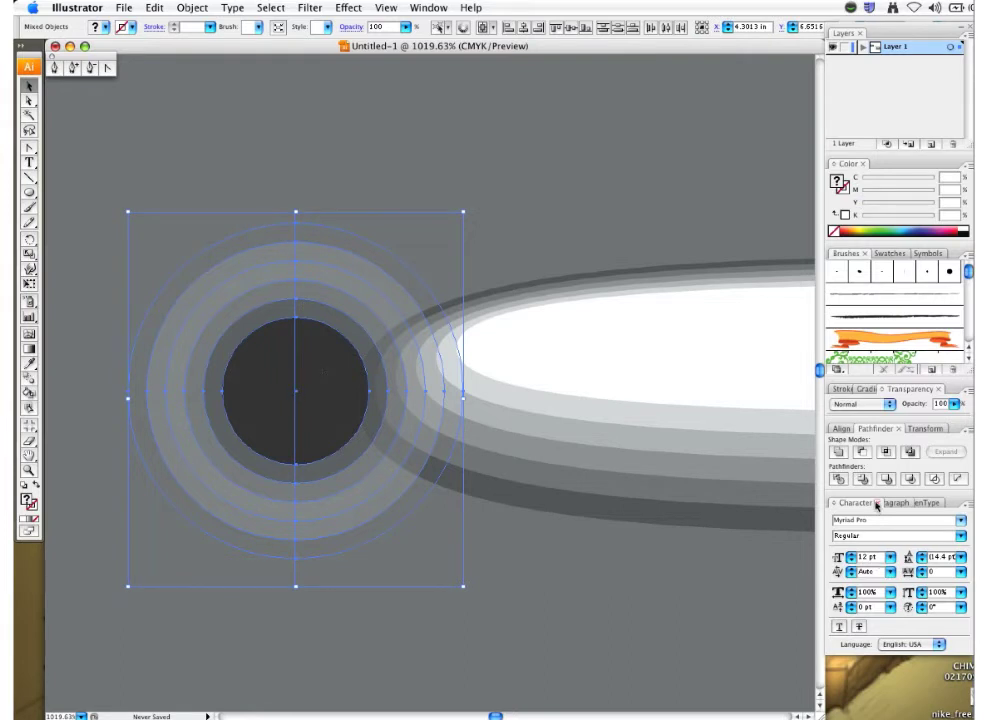
# Horizontally centre the line on the circle, then Divide the rings along it in Pathfinder
pyautogui.click(842, 428)
pyautogui.click(862, 452)
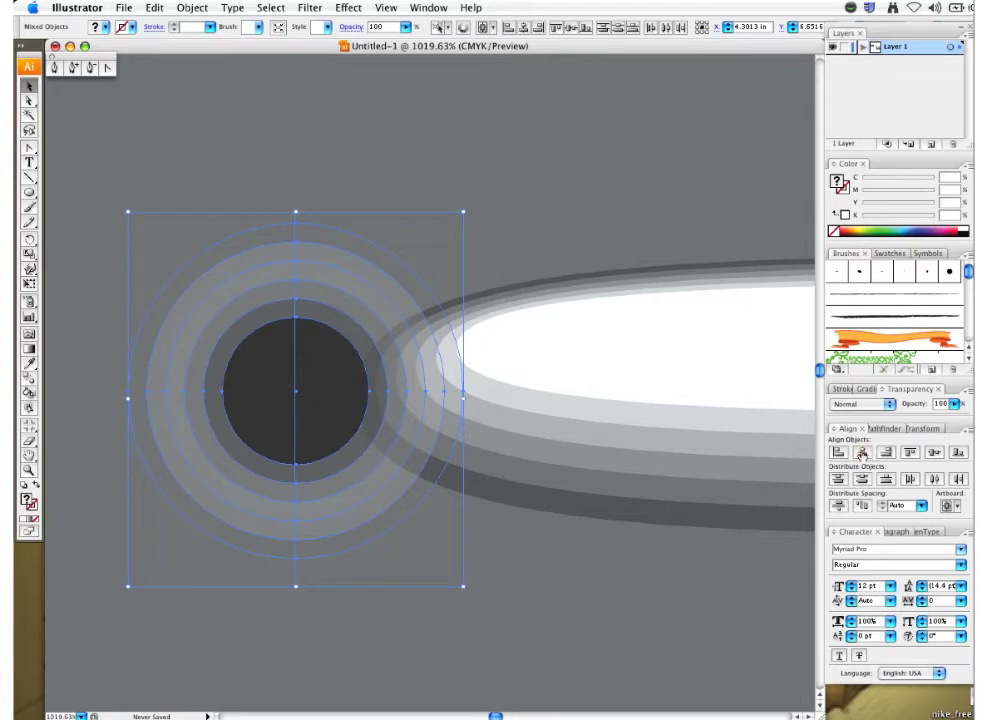
pyautogui.click(862, 452)
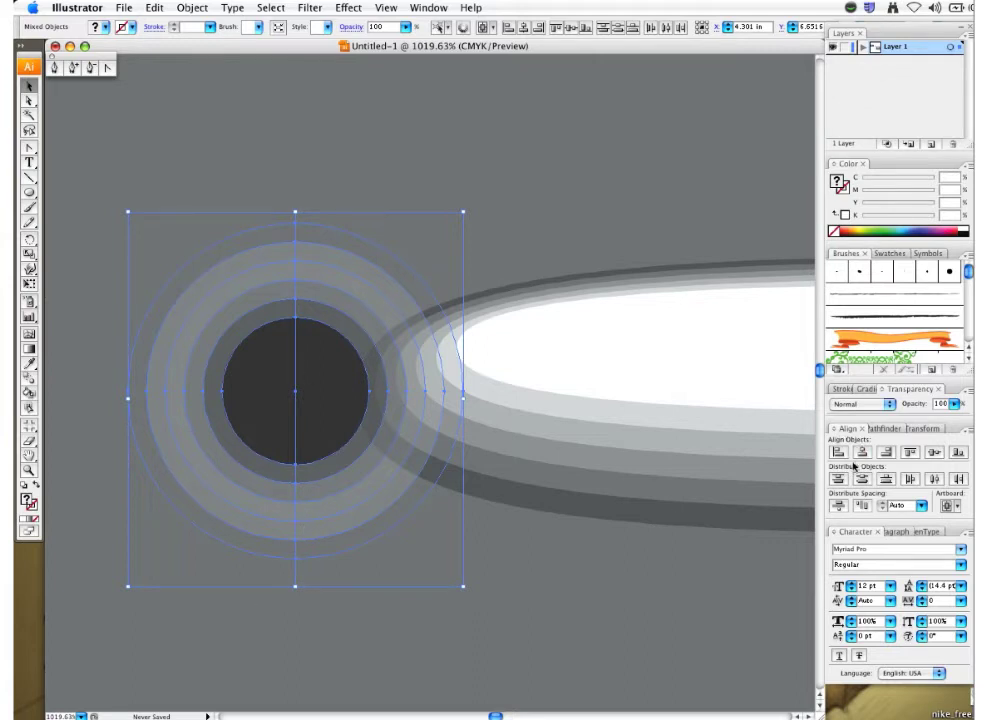
pyautogui.click(873, 428)
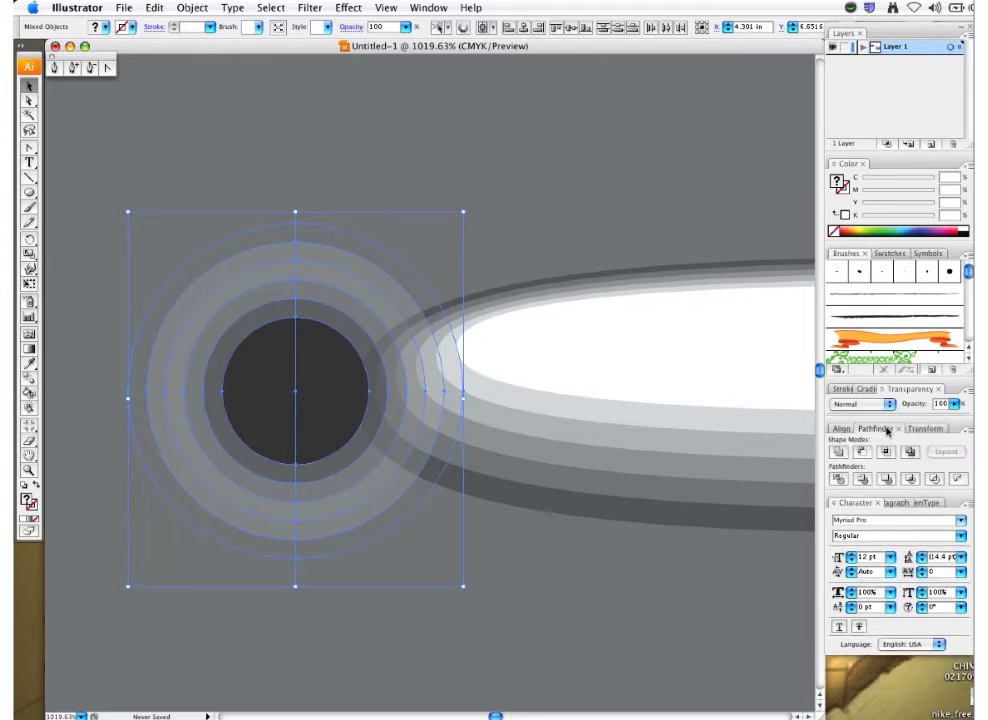
pyautogui.click(838, 480)
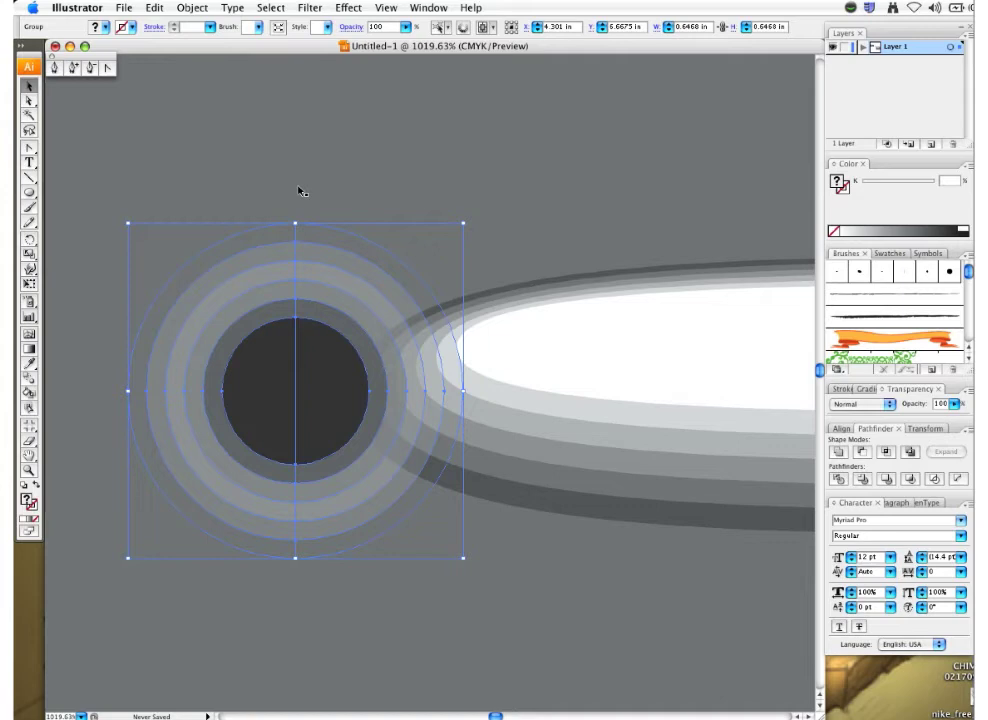
# Ungroup the divided circle pieces and zoom out to see the capsule
pyautogui.press('super+shift+b')
pyautogui.press('super+shift+b')
pyautogui.click(190, 8)
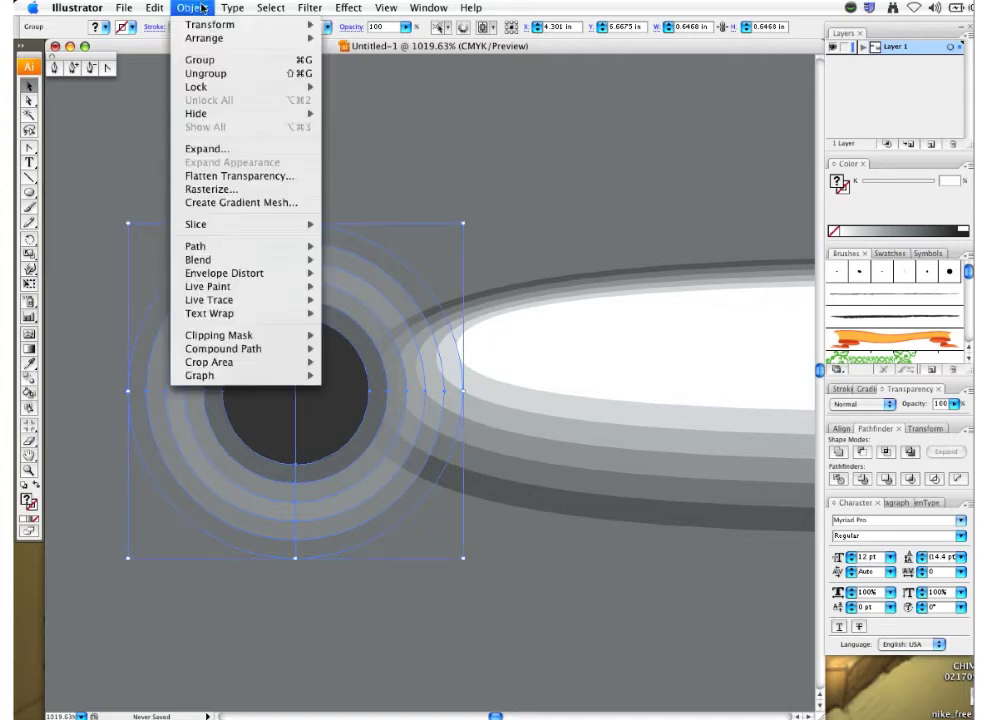
pyautogui.click(219, 74)
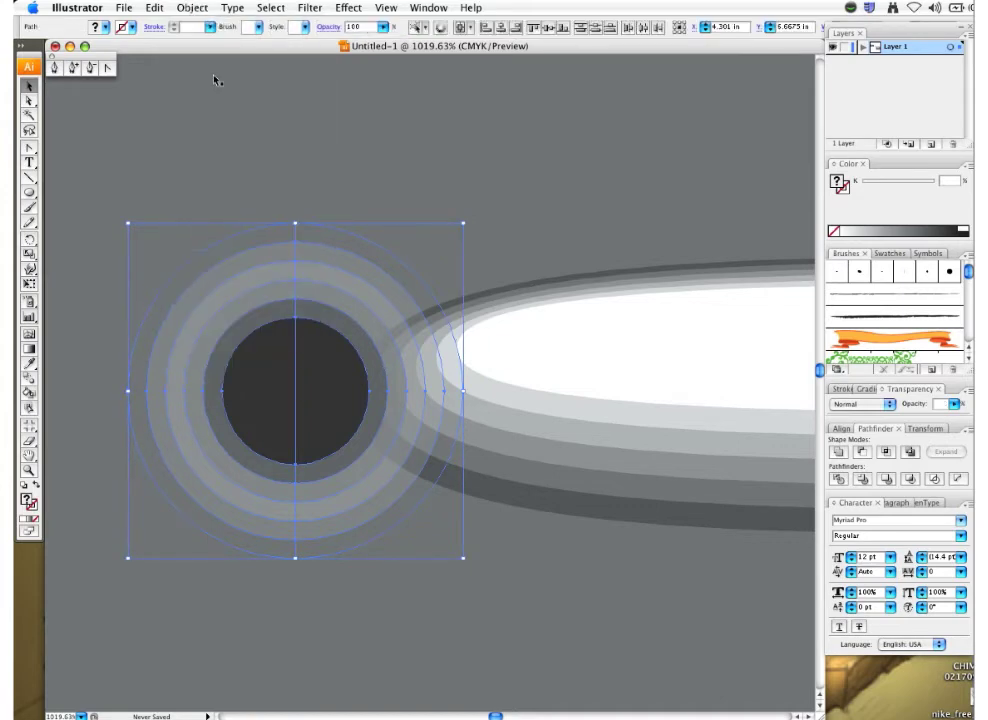
pyautogui.press('super+shift+b')
pyautogui.press('super+minus')
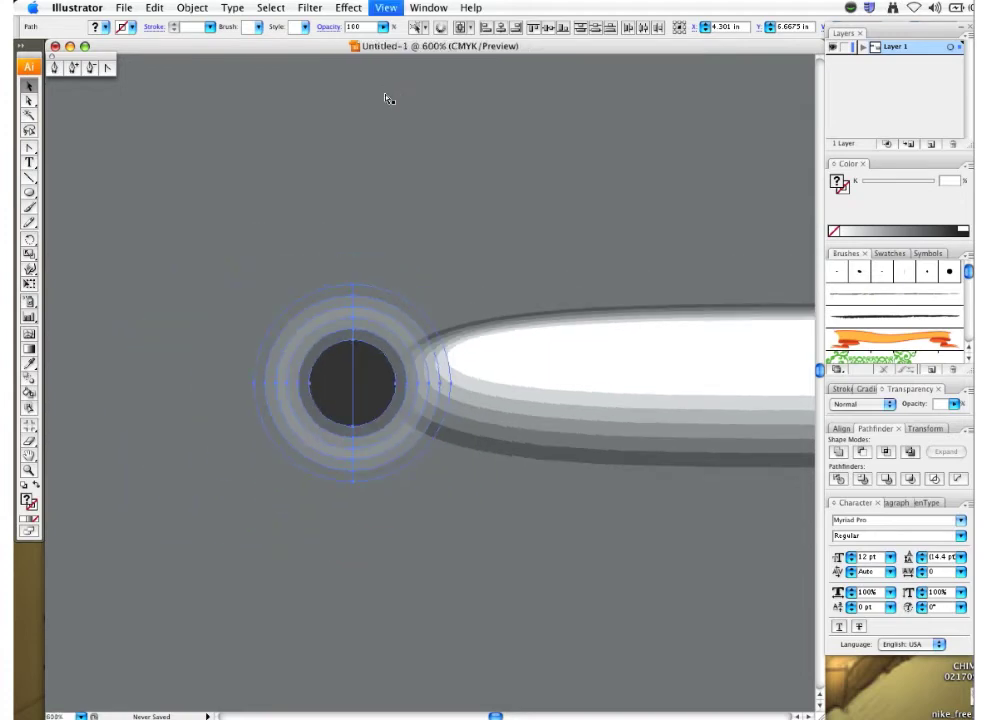
pyautogui.moveTo(371, 128); pyautogui.dragTo(331, 260)
pyautogui.press('super+shift+b')
pyautogui.press('super+minus')
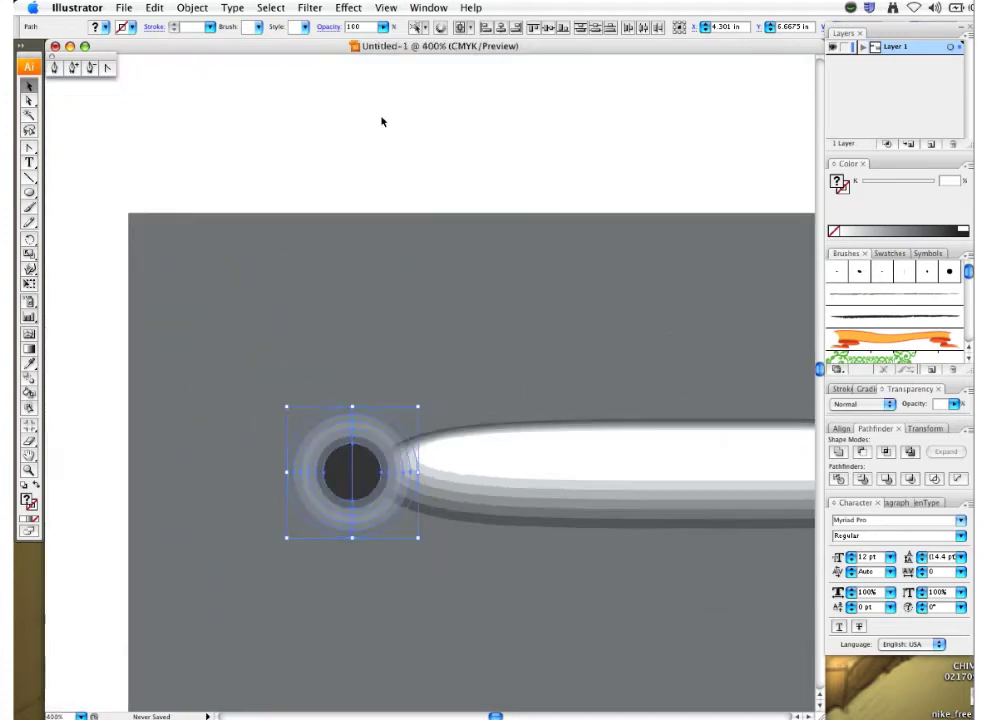
# Lock the grey background rectangle
pyautogui.click(381, 121)
pyautogui.click(336, 538)
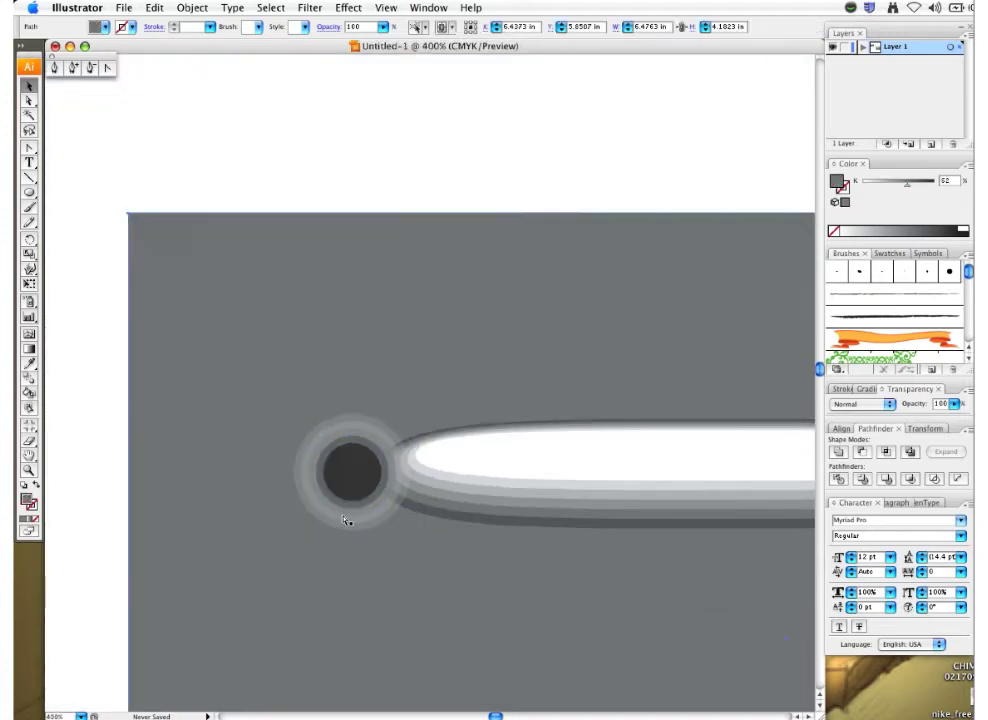
pyautogui.press('super+2')
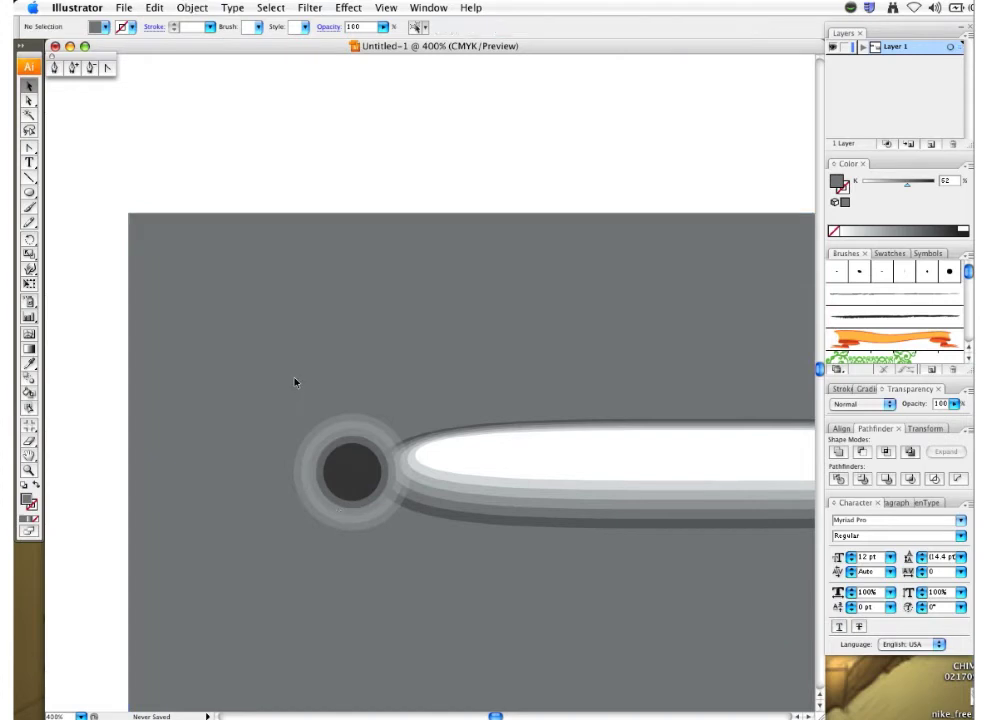
# Move one half of the divided circle to the capsule's right end
pyautogui.click(345, 505)
pyautogui.moveTo(388, 520); pyautogui.dragTo(176, 510)
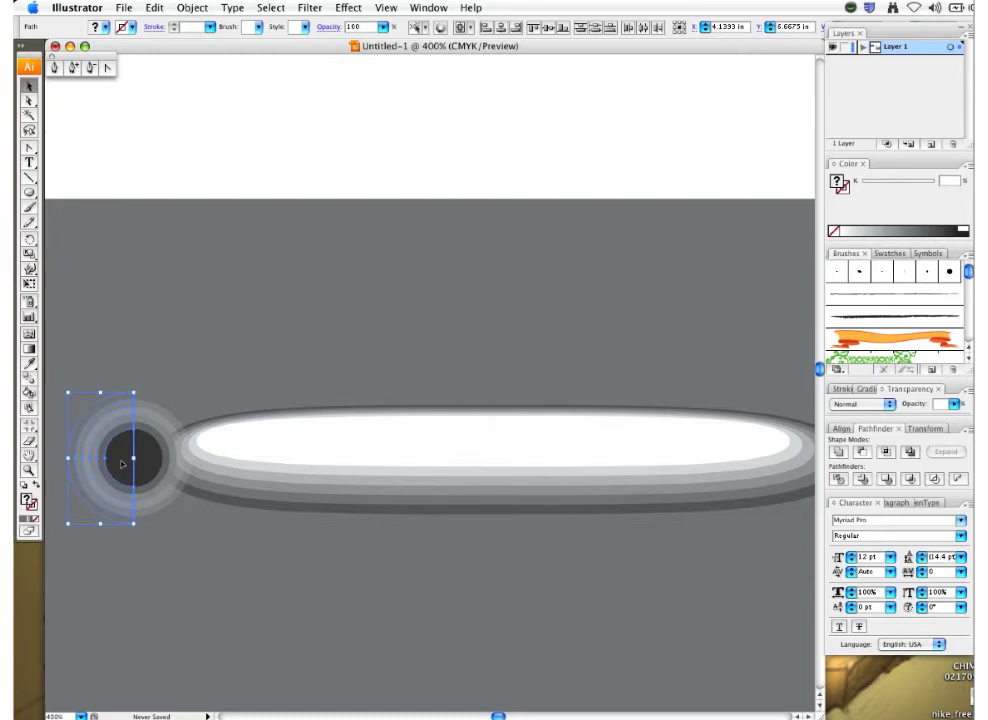
pyautogui.moveTo(236, 474); pyautogui.dragTo(780, 476)
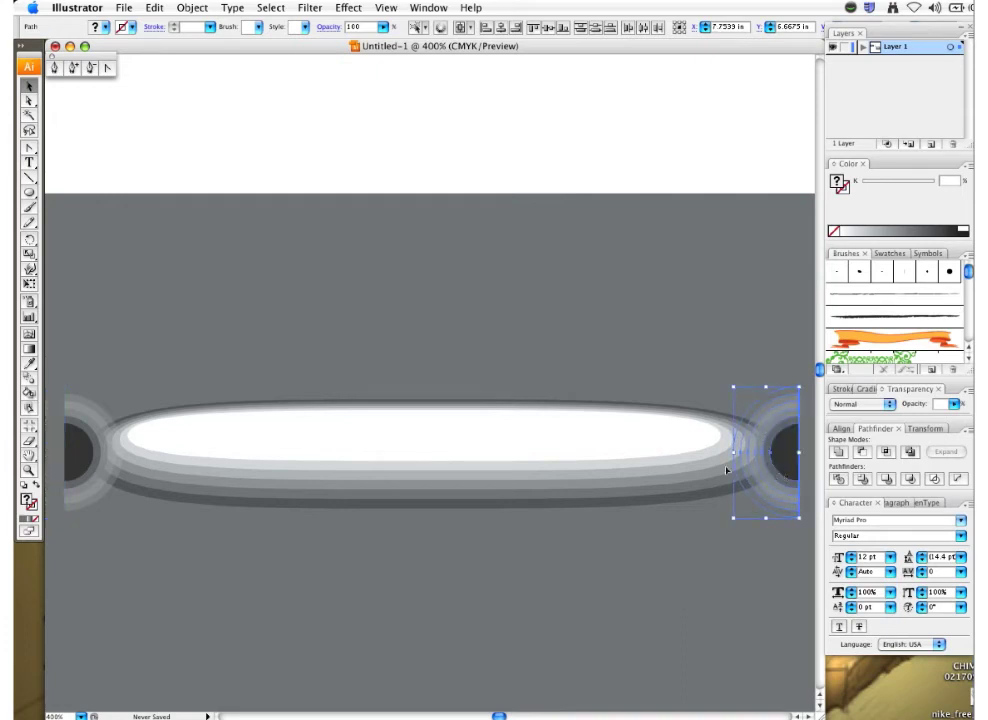
pyautogui.press('super+minus')
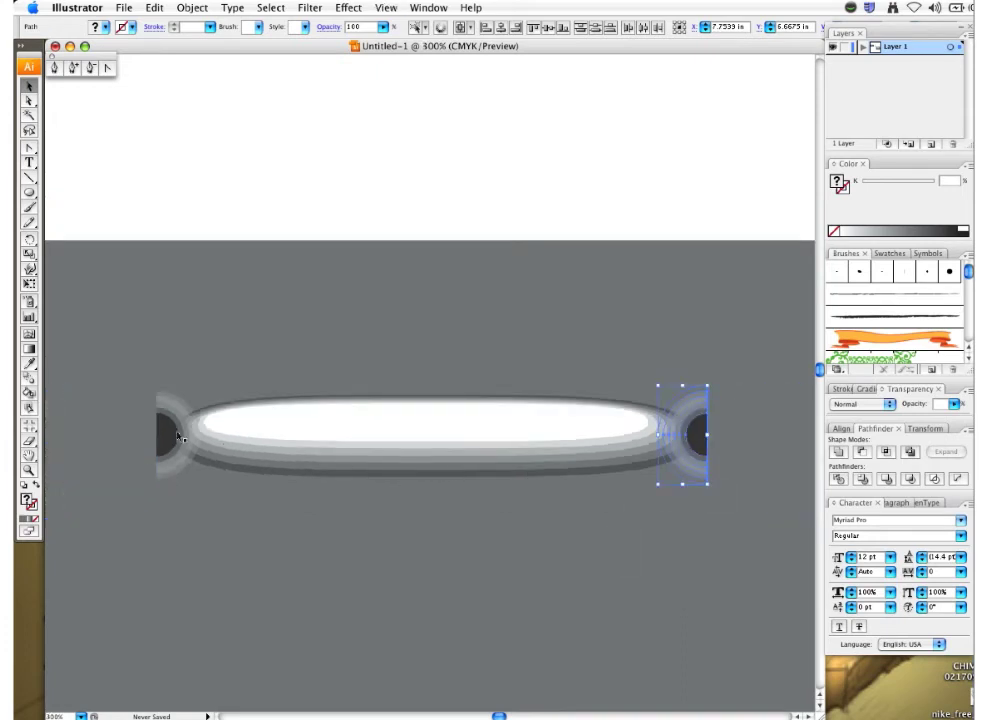
# Bring the white capsule to the front with Object > Arrange > Bring to Front
pyautogui.click(197, 211)
pyautogui.click(260, 400)
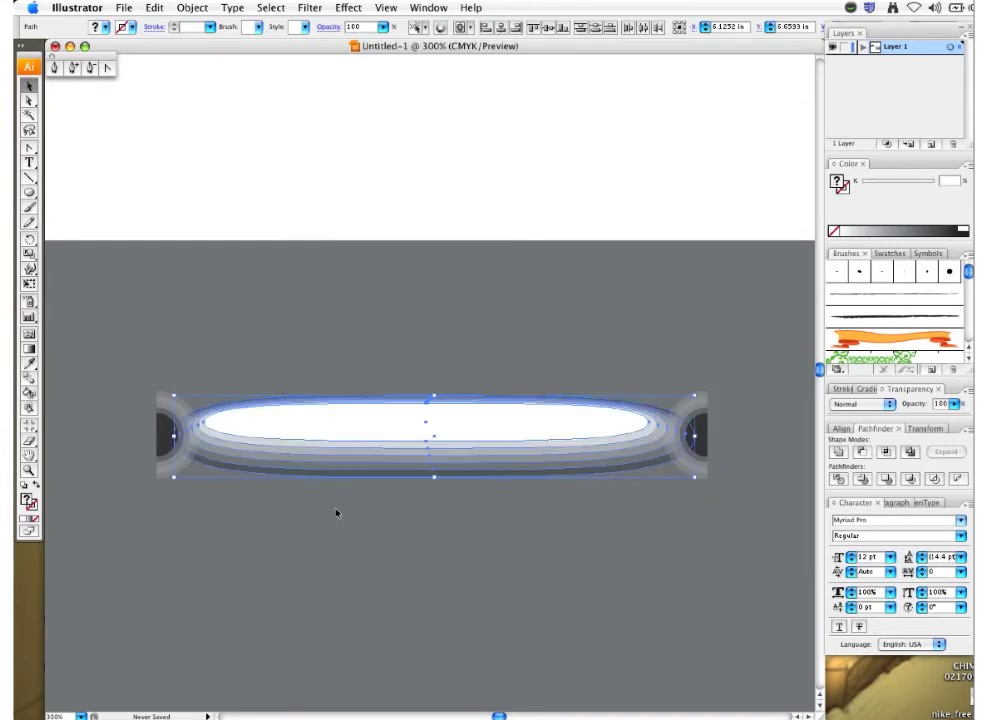
pyautogui.click(192, 7)
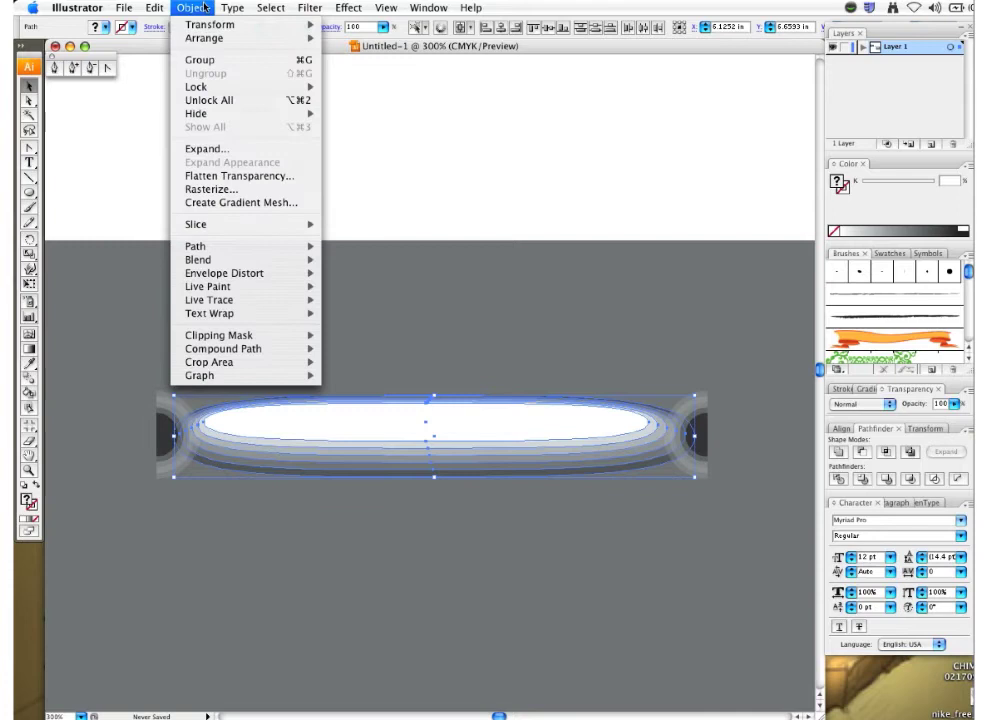
pyautogui.moveTo(270, 38)
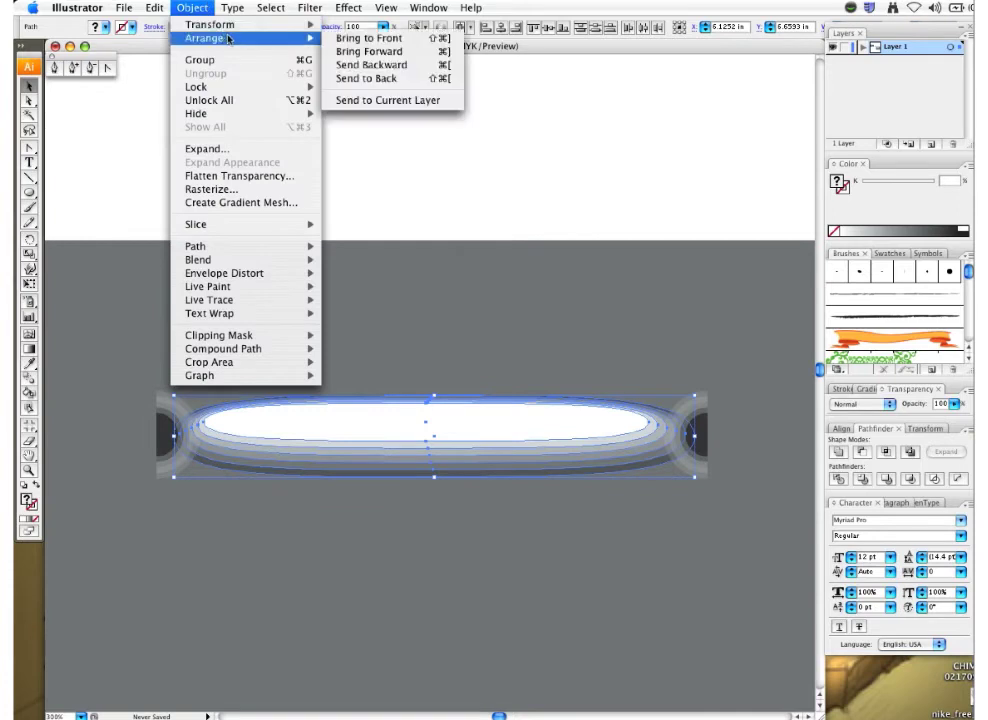
pyautogui.click(415, 39)
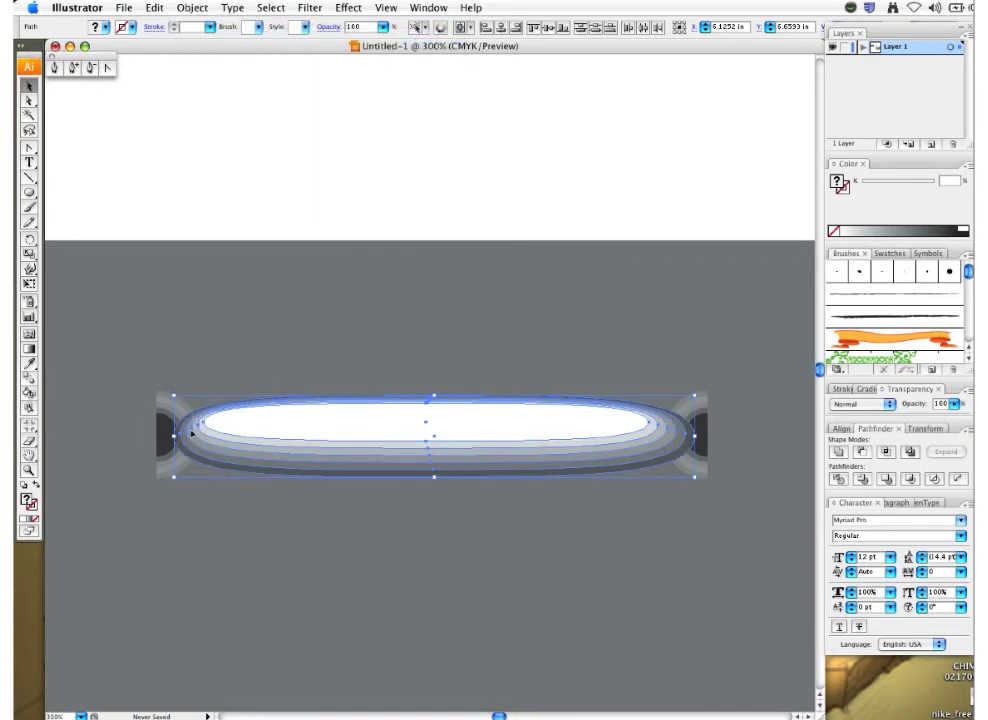
pyautogui.click(348, 196)
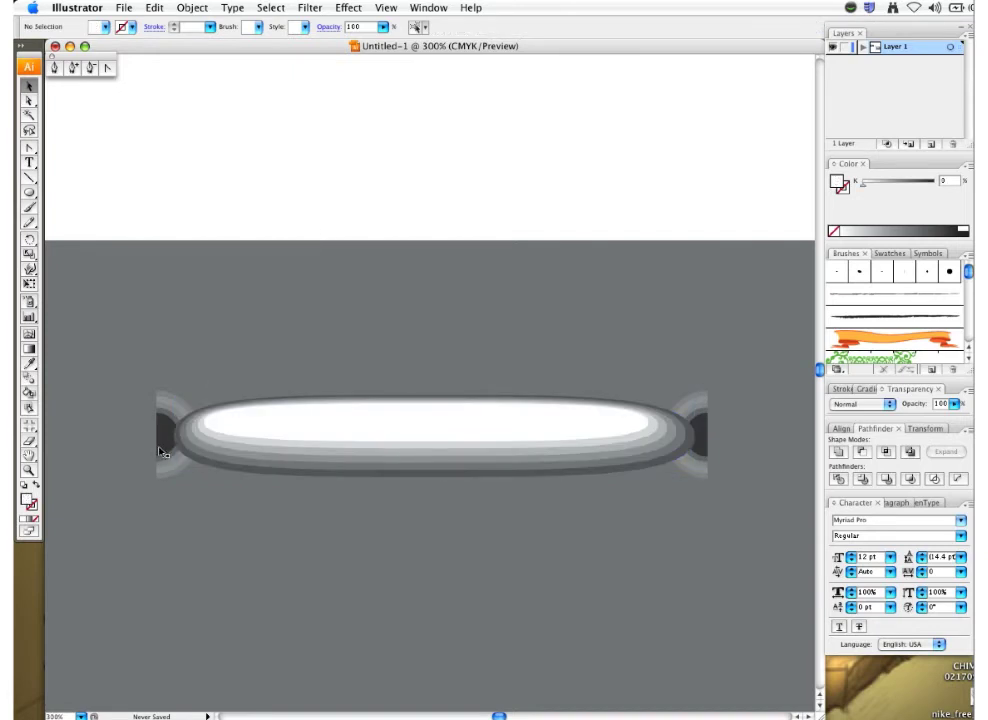
pyautogui.click(252, 474)
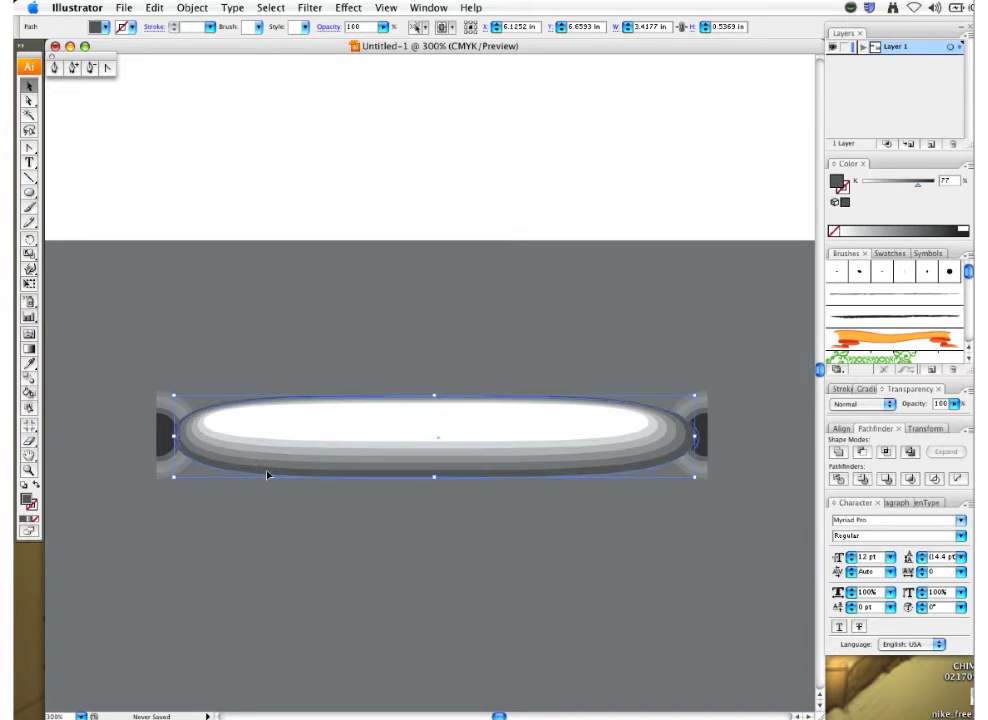
pyautogui.moveTo(267, 475); pyautogui.dragTo(273, 473)
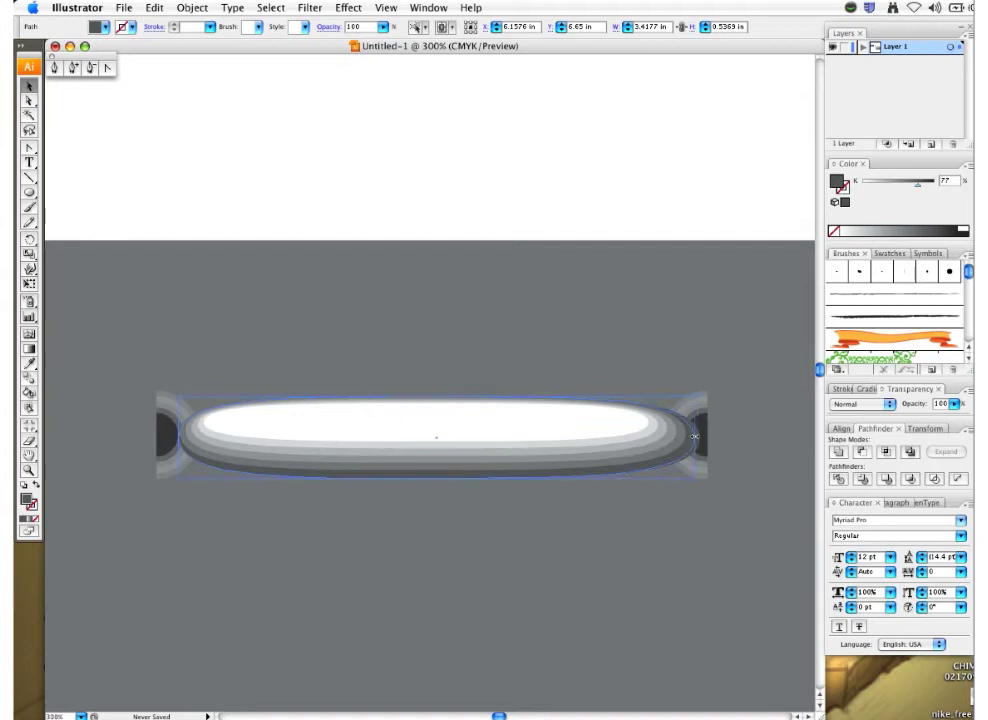
pyautogui.moveTo(699, 437); pyautogui.dragTo(657, 470)
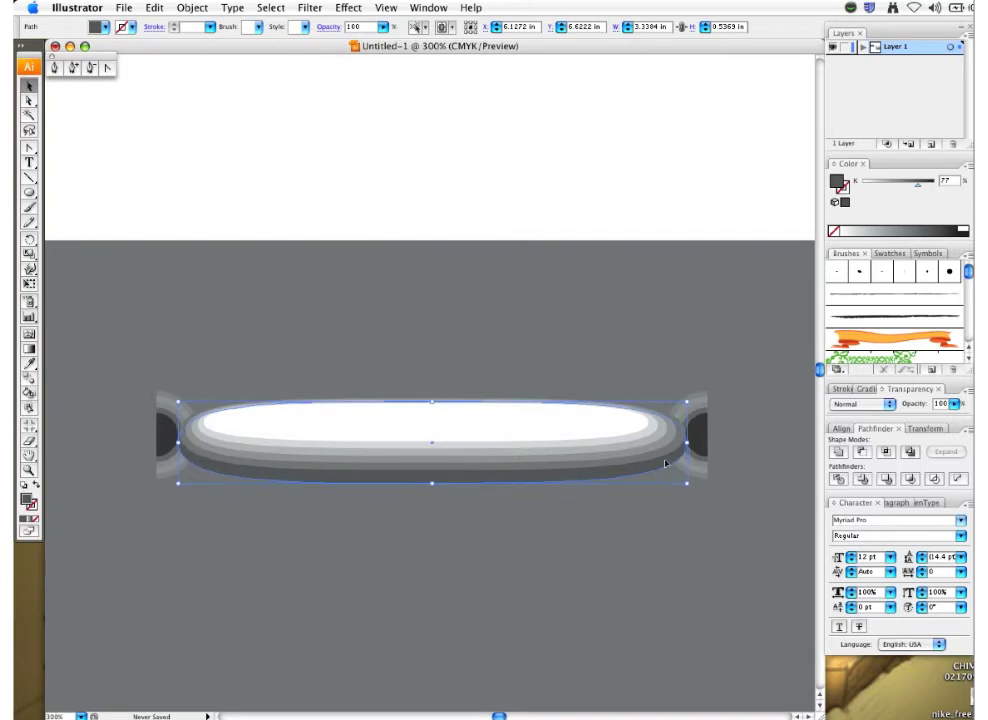
pyautogui.moveTo(918, 188); pyautogui.dragTo(923, 188)
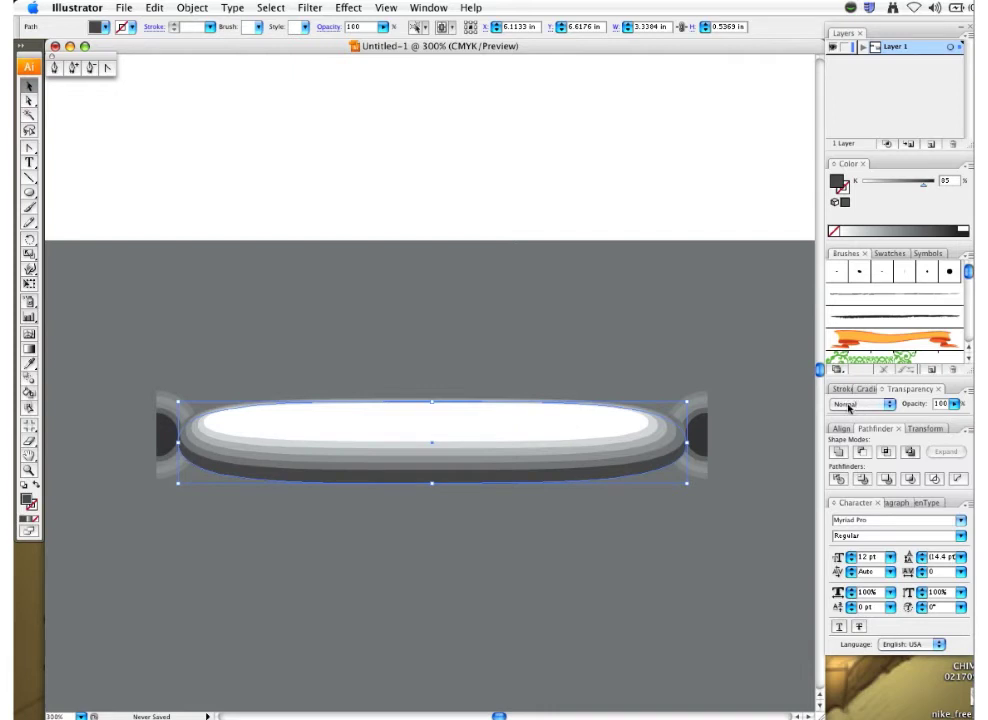
pyautogui.click(849, 407)
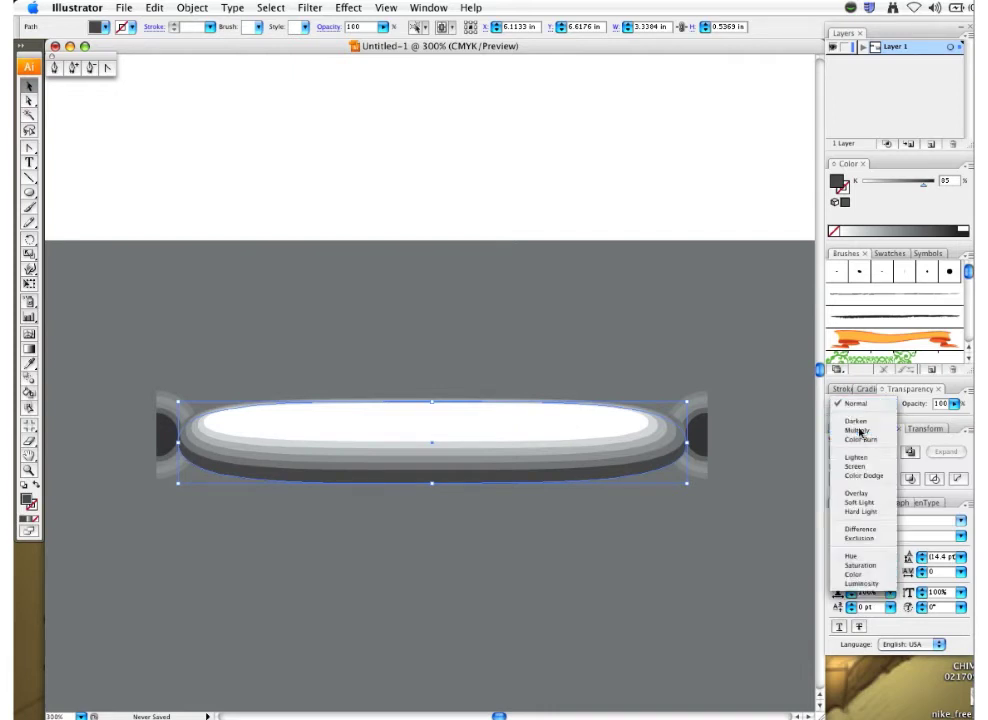
pyautogui.click(873, 428)
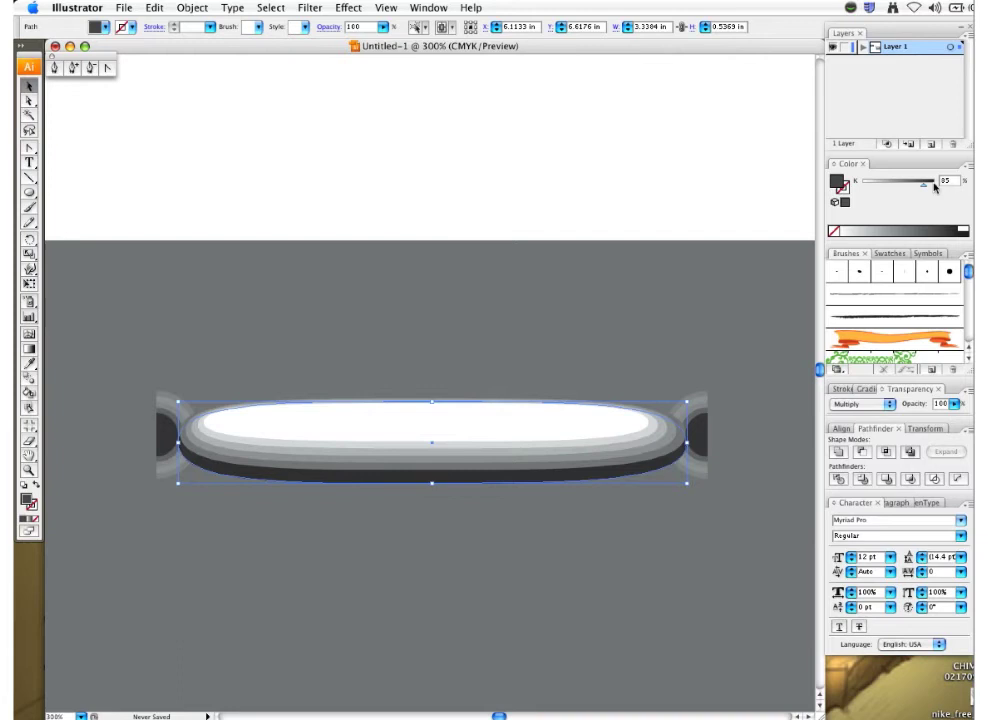
pyautogui.click(953, 404)
pyautogui.moveTo(950, 417); pyautogui.dragTo(915, 421)
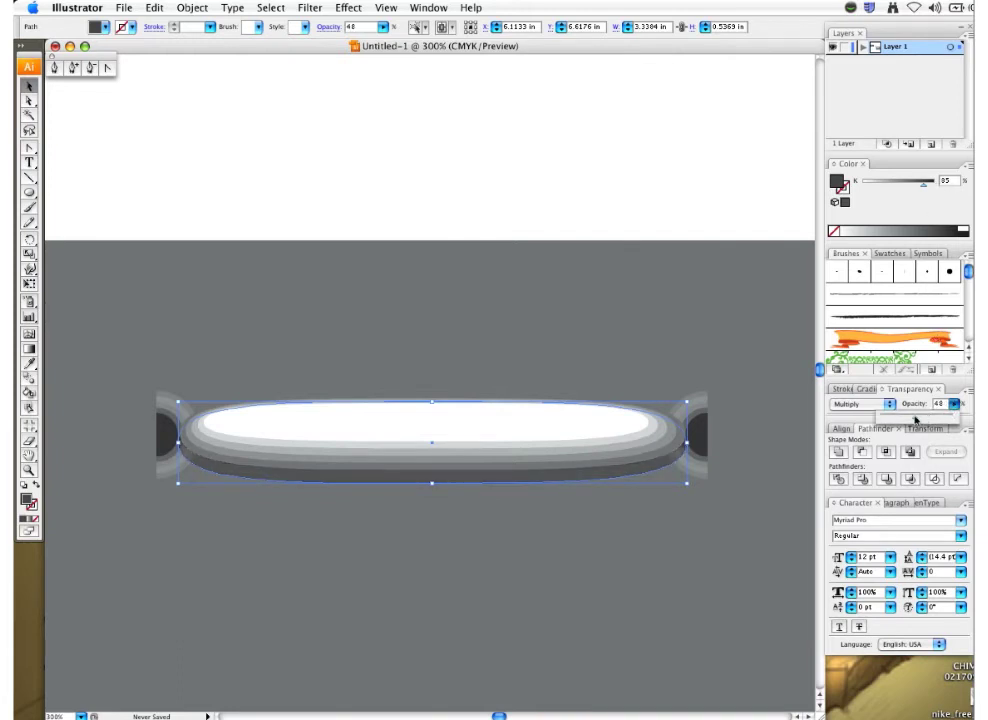
pyautogui.click(629, 200)
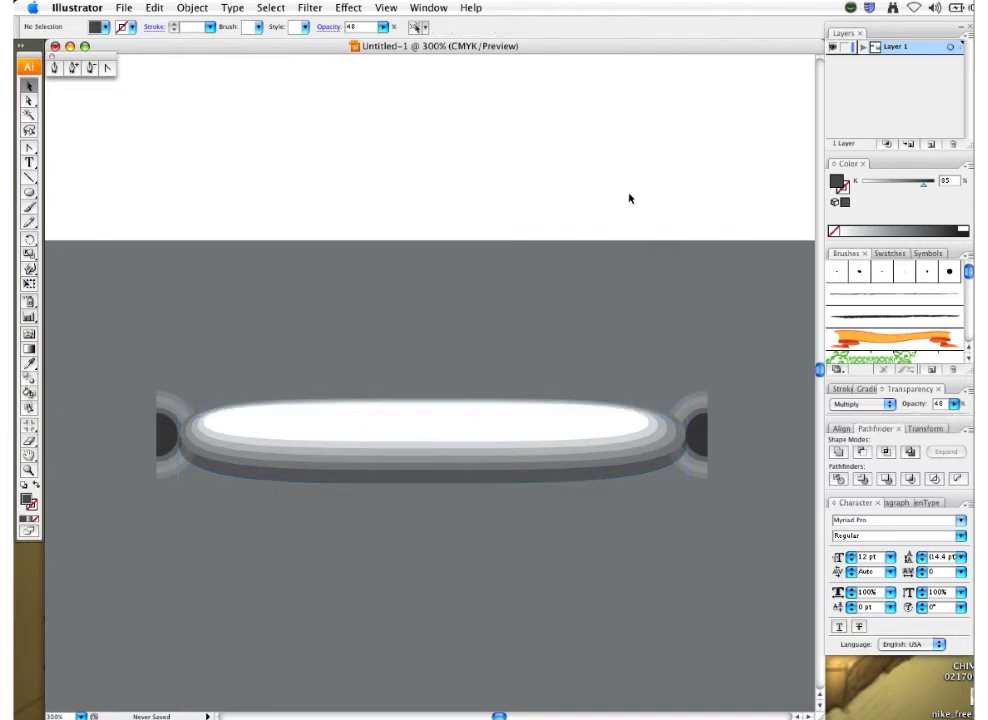
pyautogui.click(190, 460)
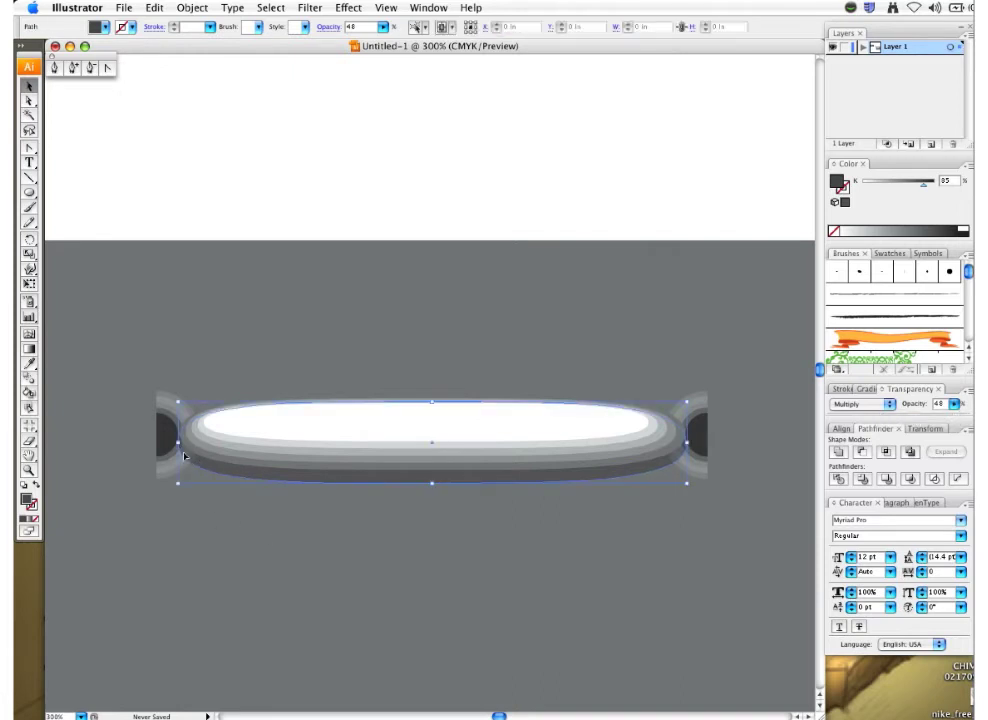
pyautogui.click(266, 193)
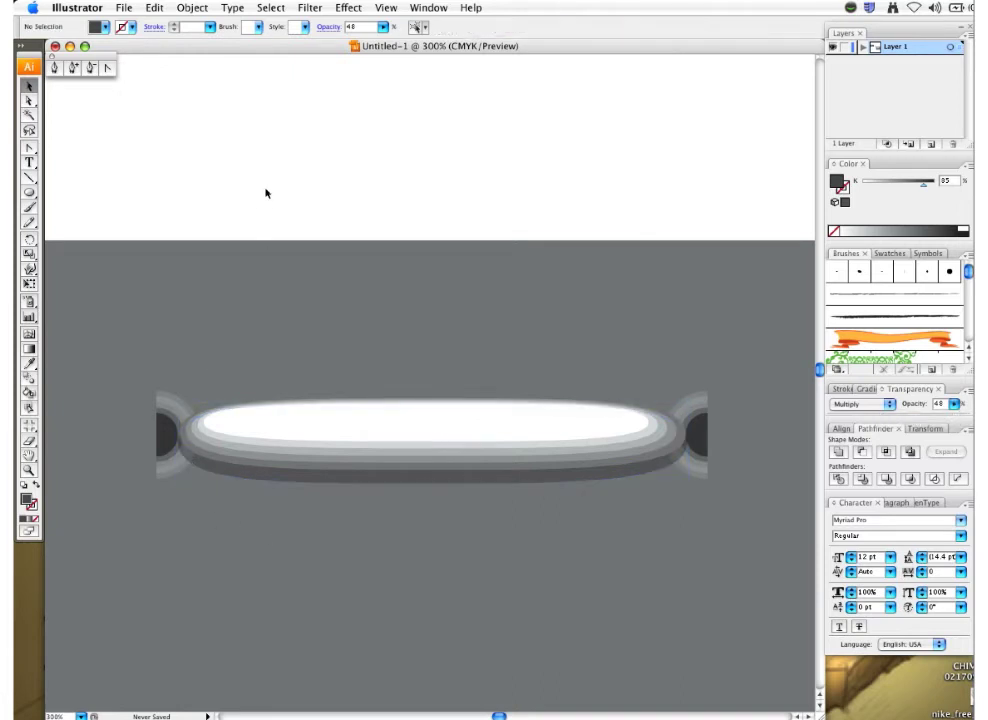
# Nudge the left end cap rightward toward the capsule
pyautogui.click(168, 460)
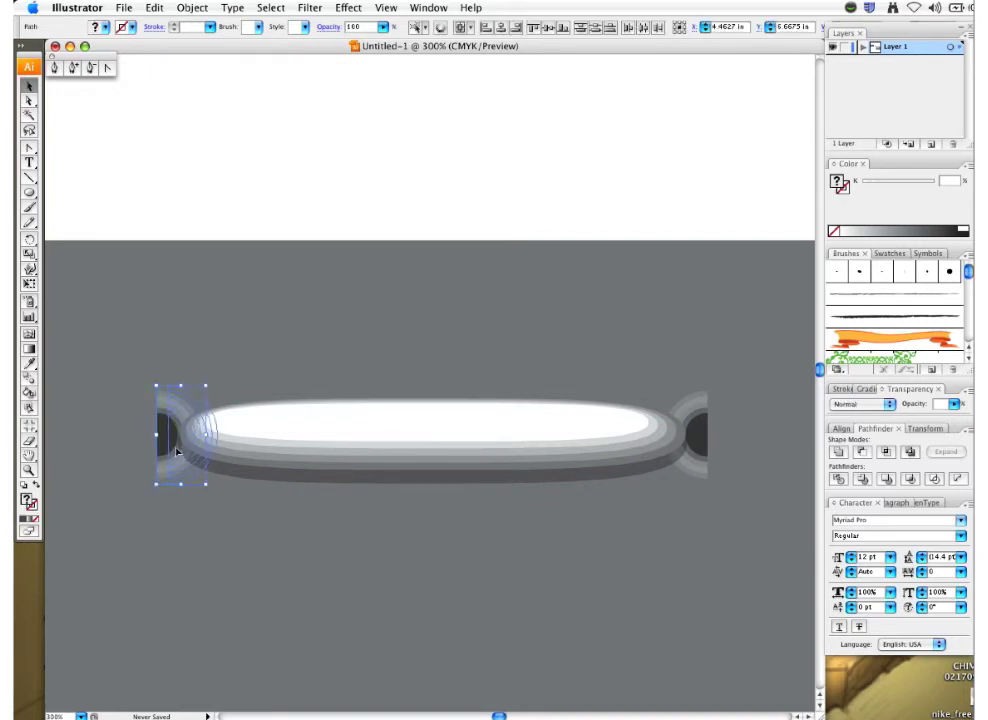
pyautogui.press('Right')
pyautogui.press('Right')
pyautogui.press('Right')
pyautogui.press('Right')
pyautogui.press('Right')
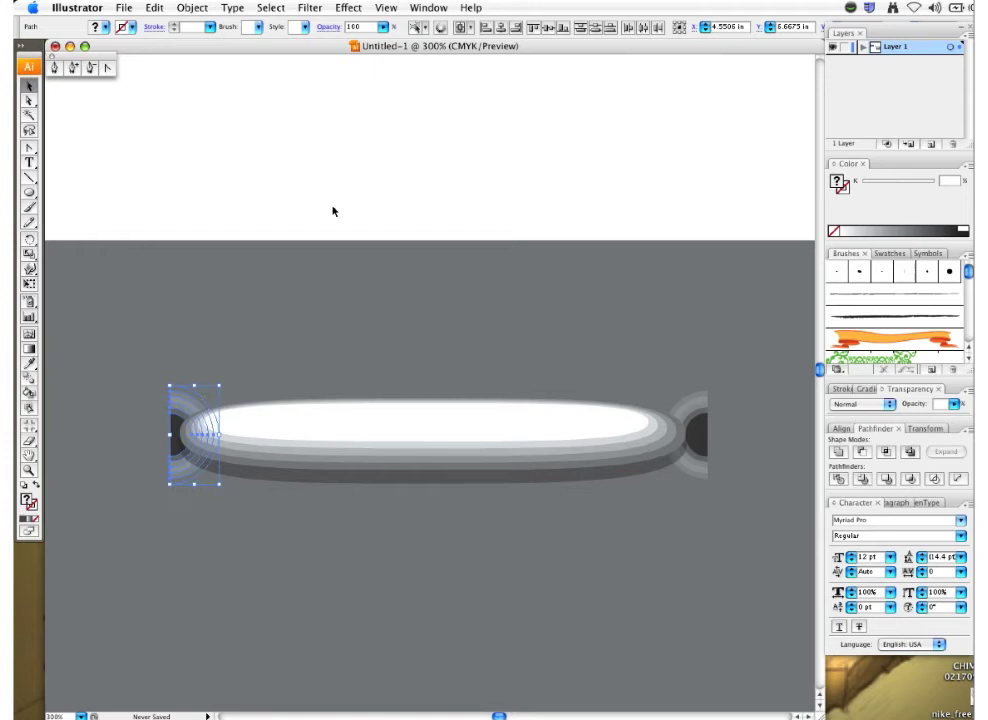
pyautogui.write('48')
pyautogui.click(361, 203)
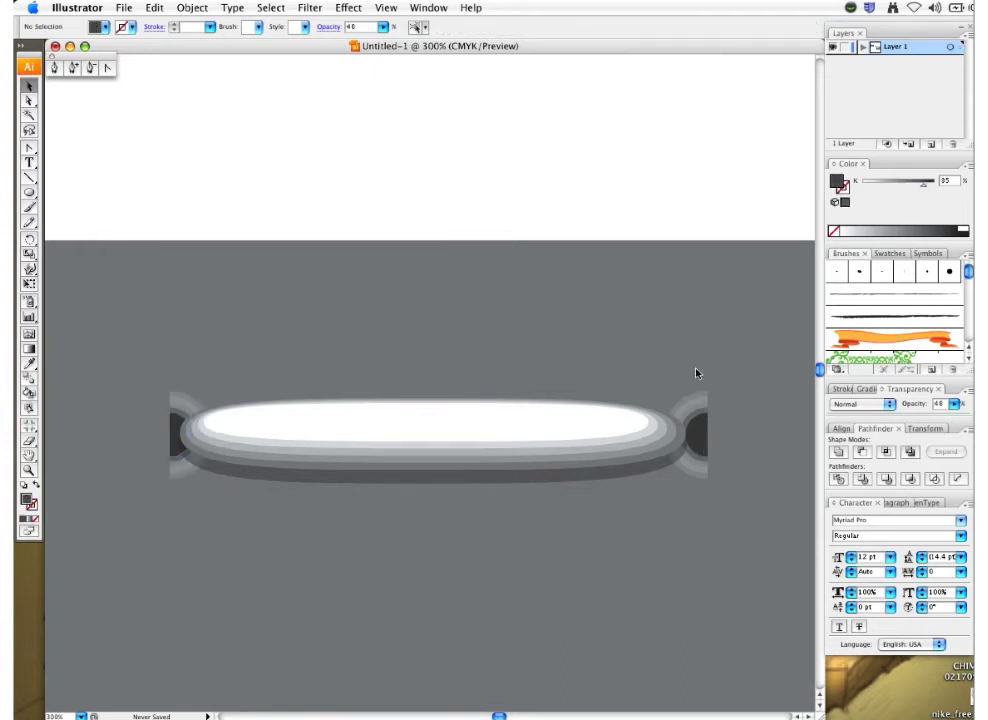
# Nudge the right end cap leftward toward the capsule, then select all artwork
pyautogui.click(697, 444)
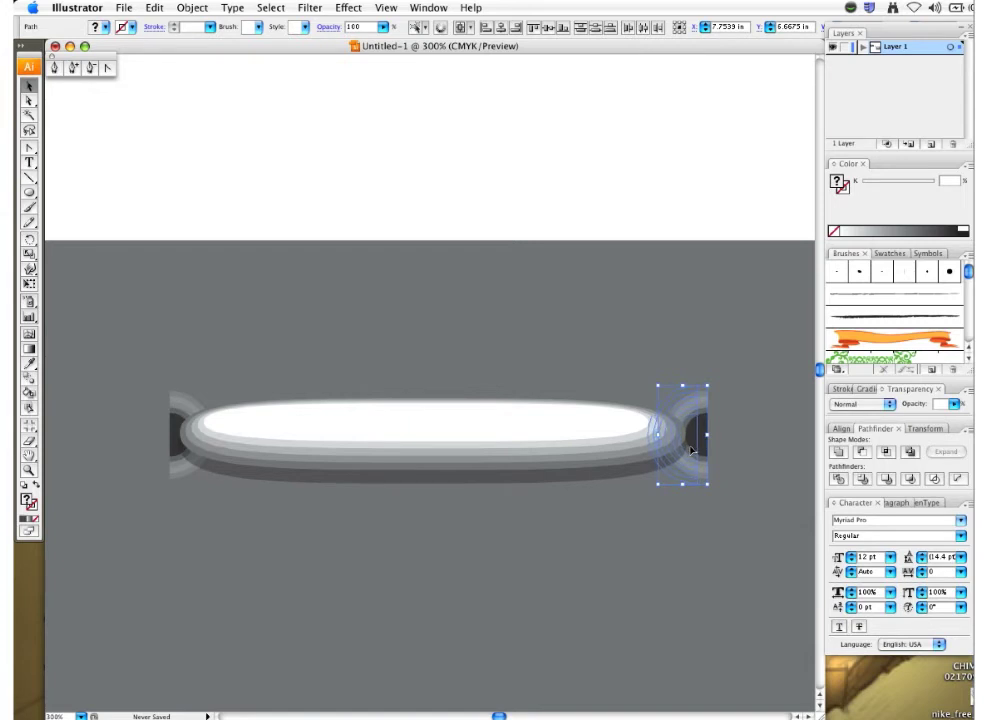
pyautogui.press('Left')
pyautogui.press('Left')
pyautogui.press('Left')
pyautogui.press('Left')
pyautogui.press('Left')
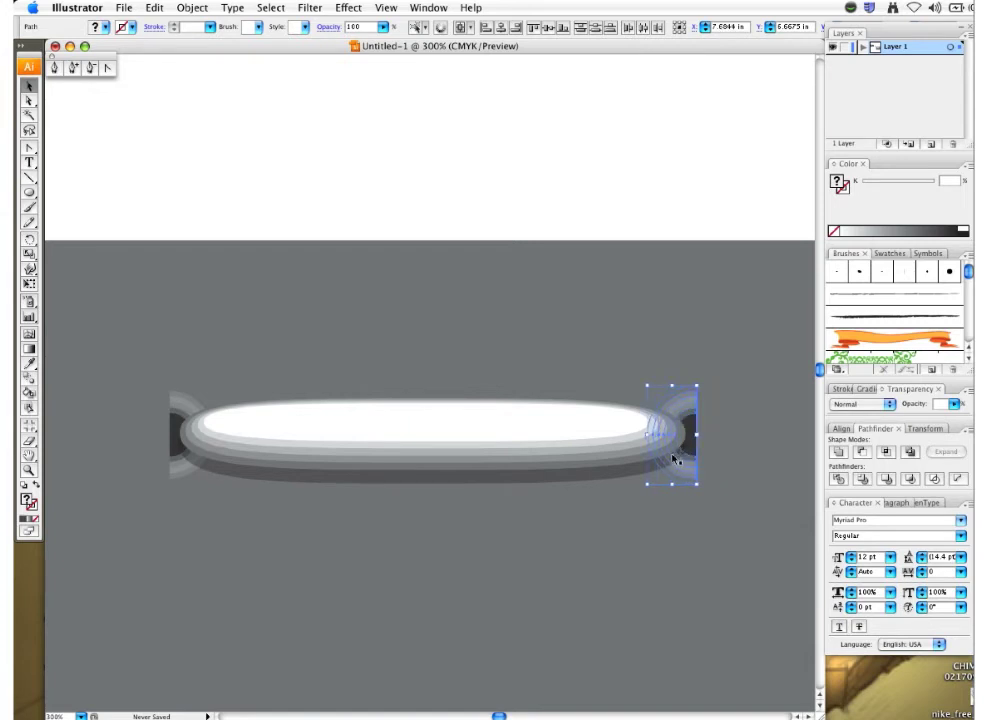
pyautogui.click(700, 188)
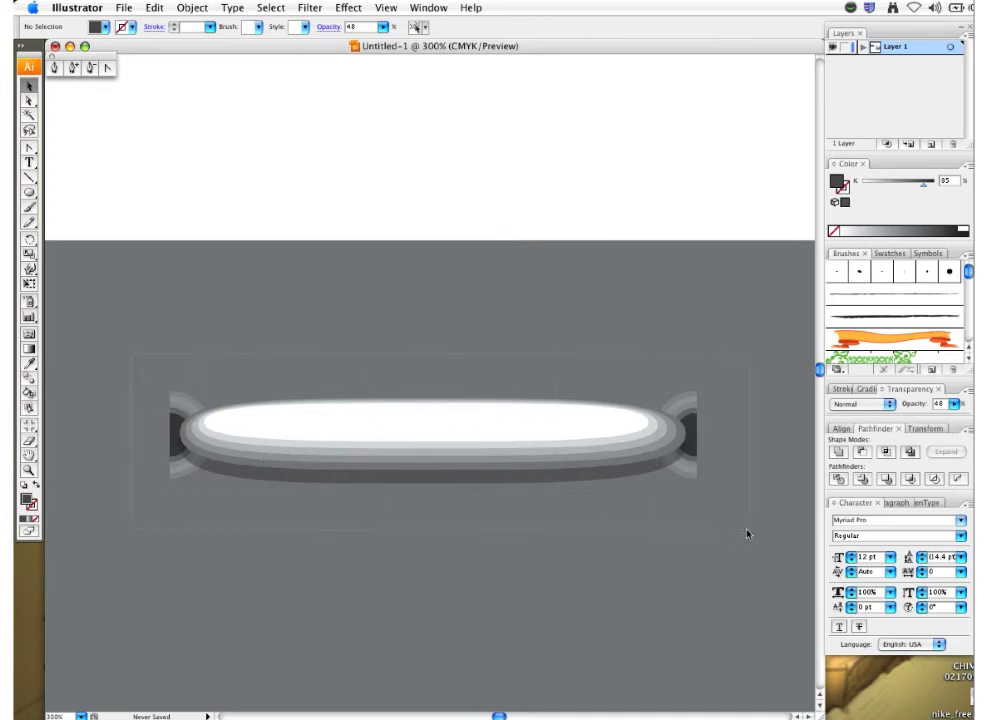
pyautogui.press('super+a')
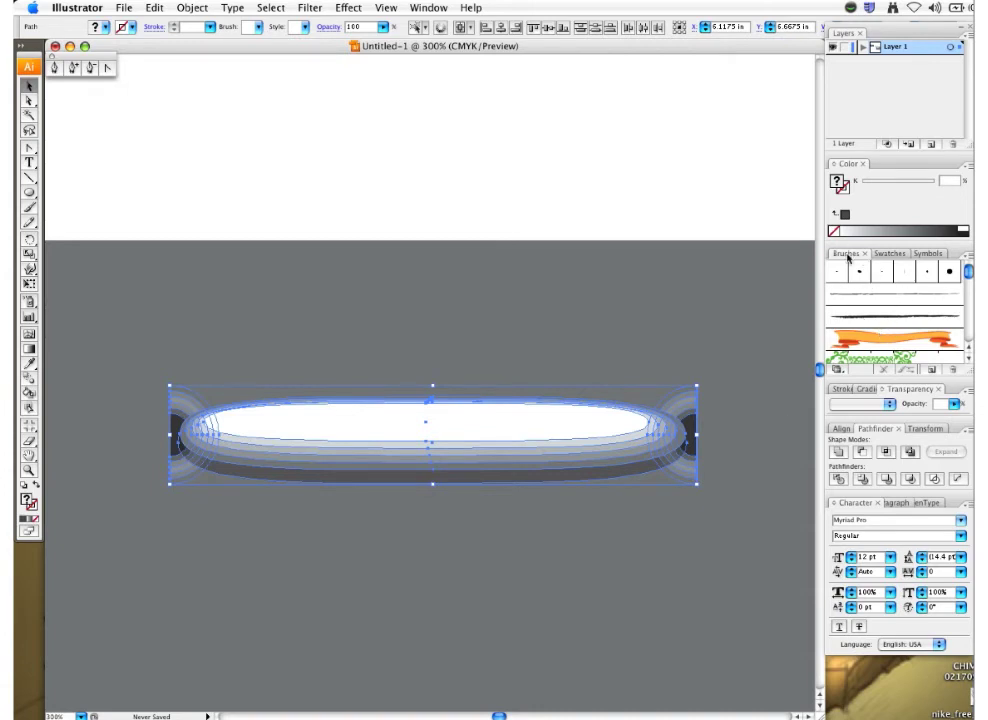
# Drag the capsule artwork into Brushes as a New Pattern Brush named 'white brush 1' with 0% spacing
pyautogui.moveTo(504, 429)
pyautogui.mouseDown()
pyautogui.moveTo(732, 375)
pyautogui.moveTo(851, 330)
pyautogui.mouseUp()
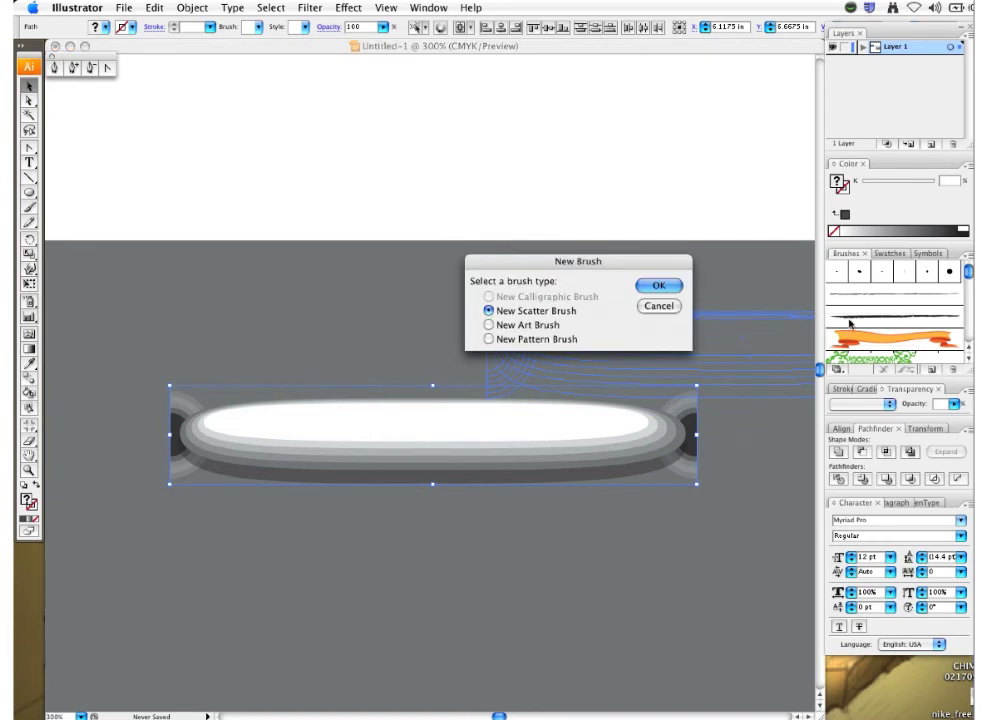
pyautogui.click(494, 339)
pyautogui.click(657, 286)
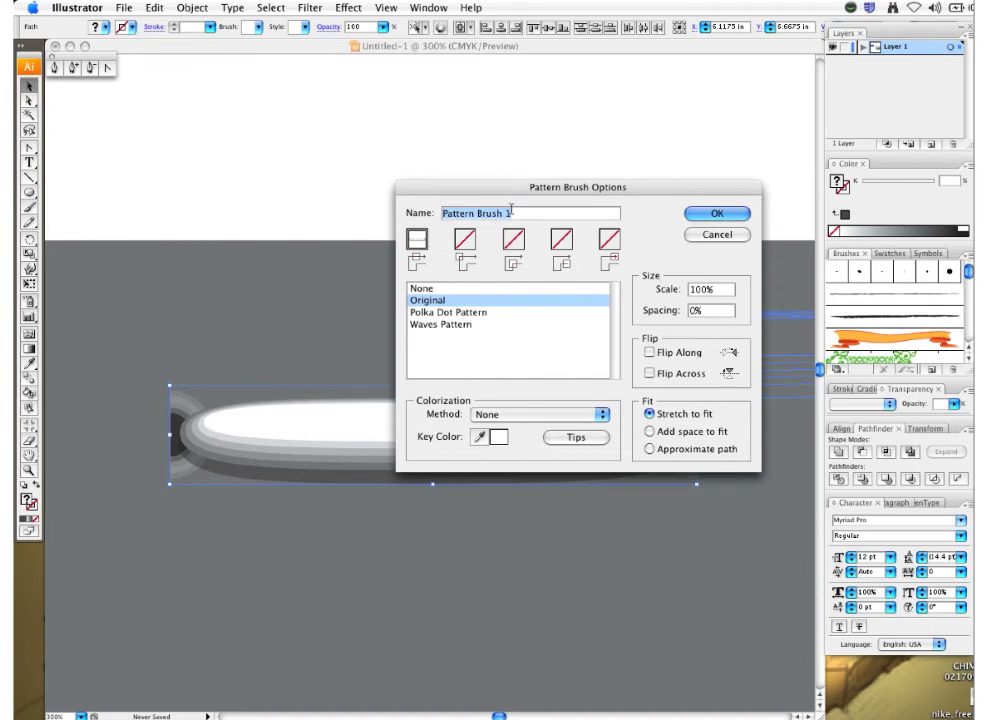
pyautogui.write('whi')
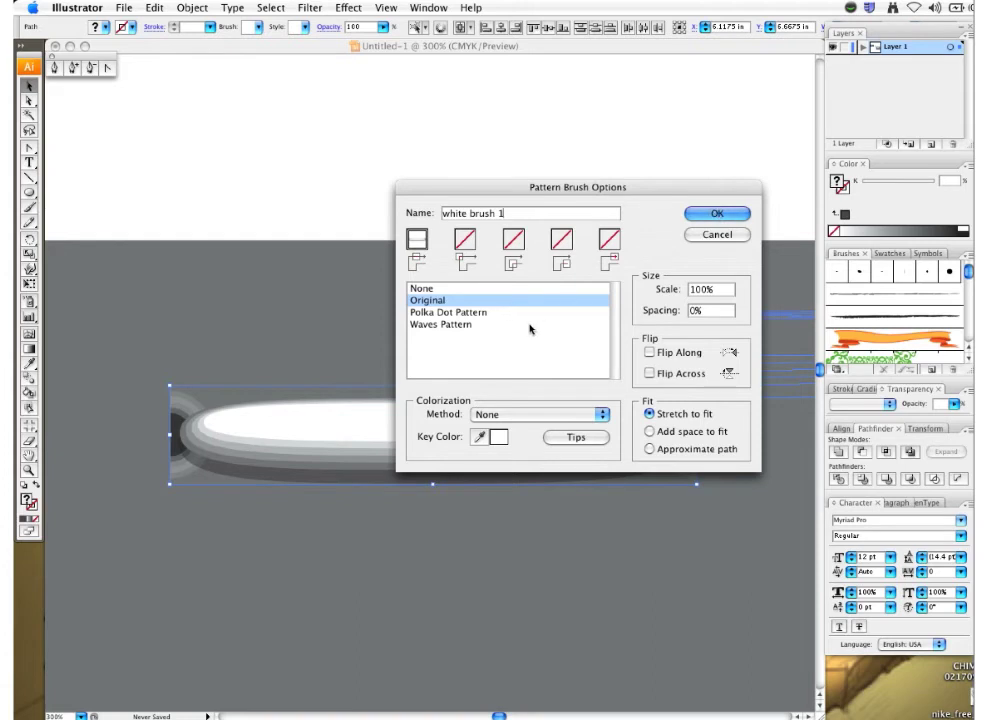
pyautogui.click(712, 213)
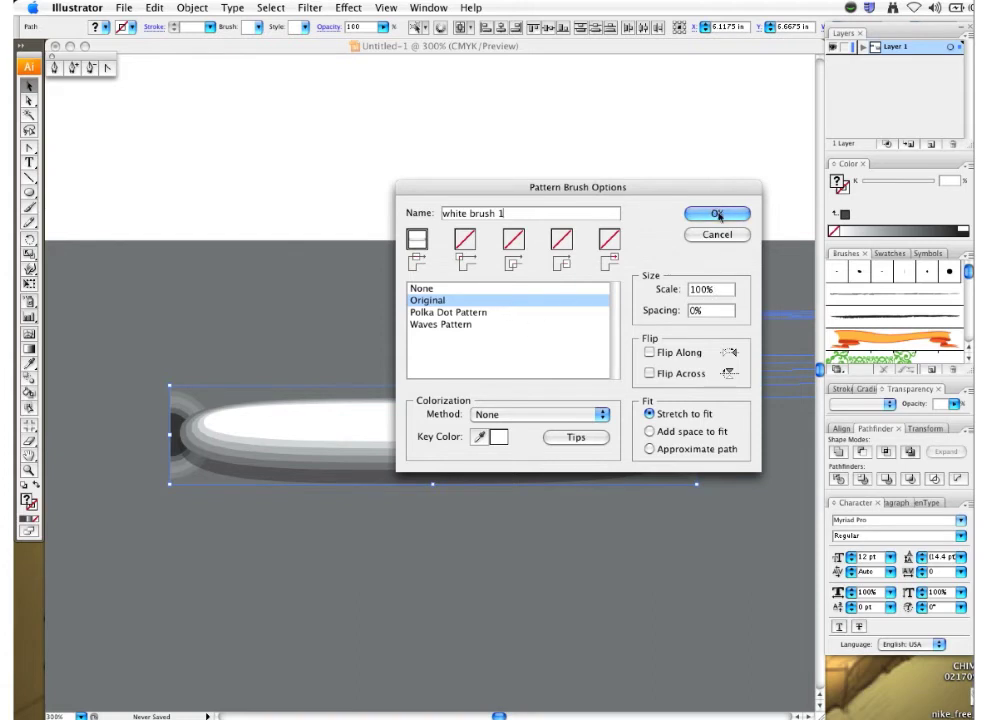
pyautogui.click(968, 358)
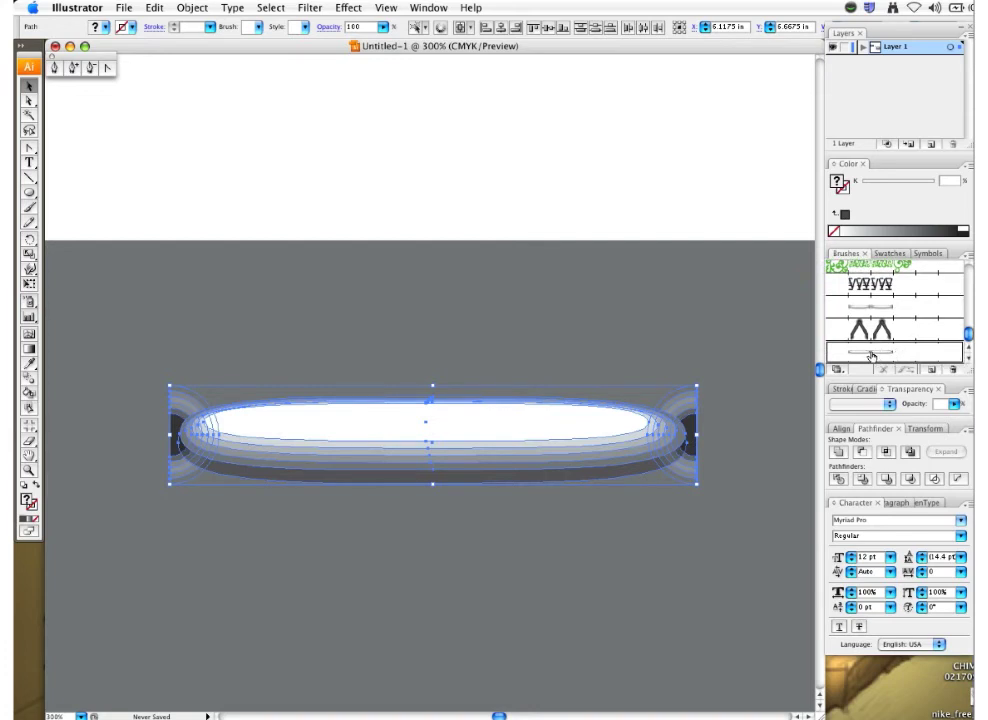
# At 100% zoom, draw an arching Pen path above the gray rectangle with stroke only, no fill
pyautogui.press('super+minus')
pyautogui.press('super+minus')
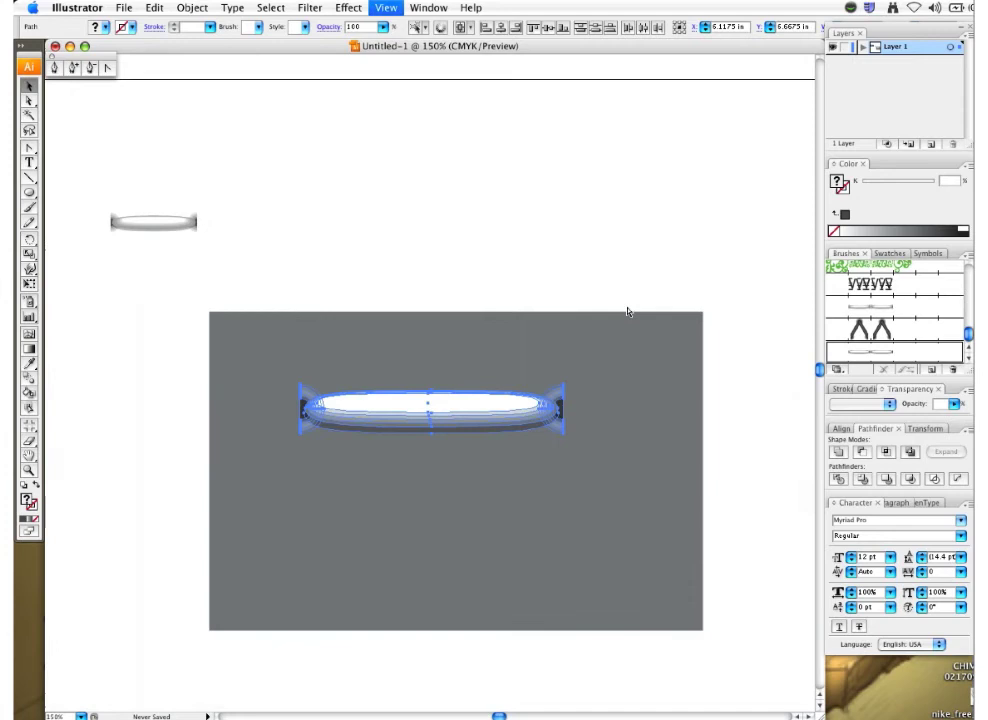
pyautogui.press('super+minus')
pyautogui.hscroll(4, 419, 455)
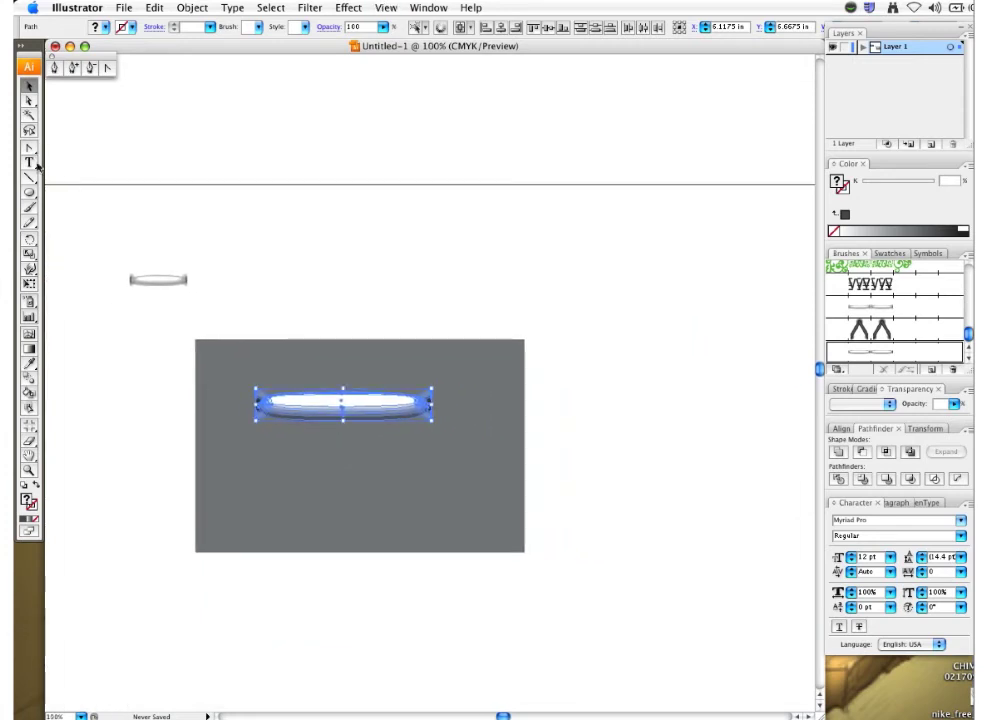
pyautogui.click(56, 67)
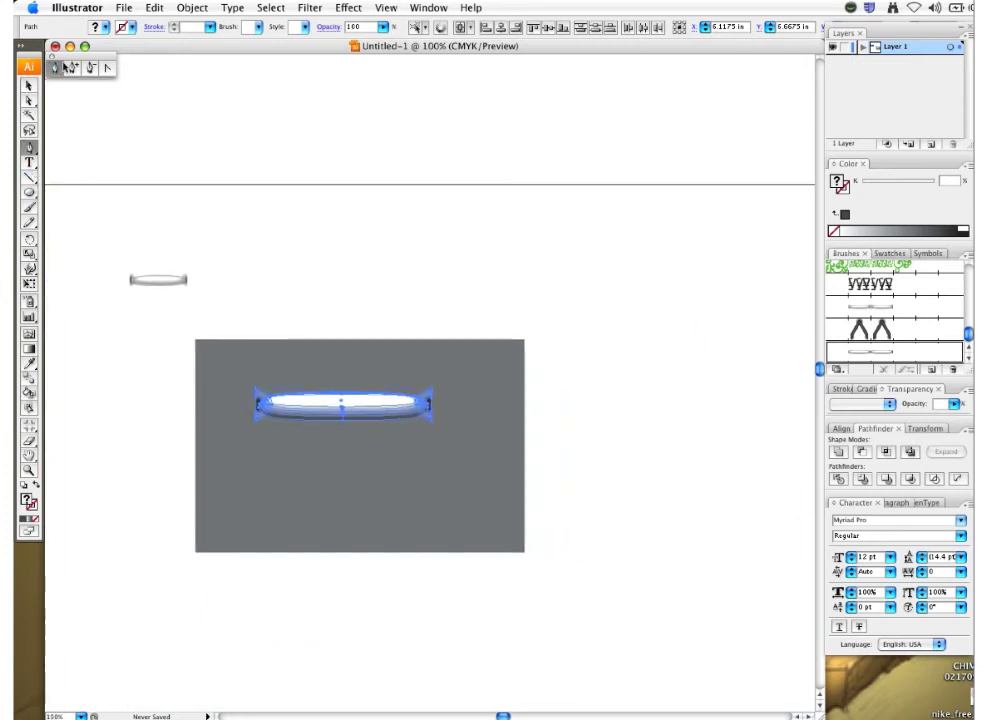
pyautogui.click(298, 298)
pyautogui.moveTo(459, 231); pyautogui.dragTo(569, 223)
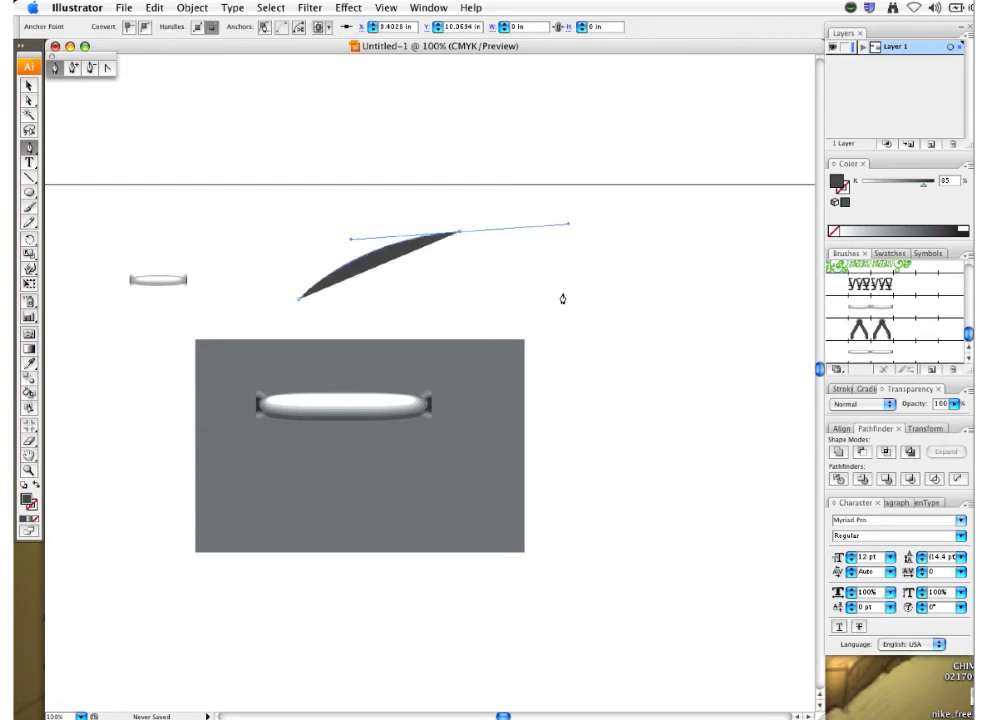
pyautogui.moveTo(617, 331); pyautogui.dragTo(624, 408)
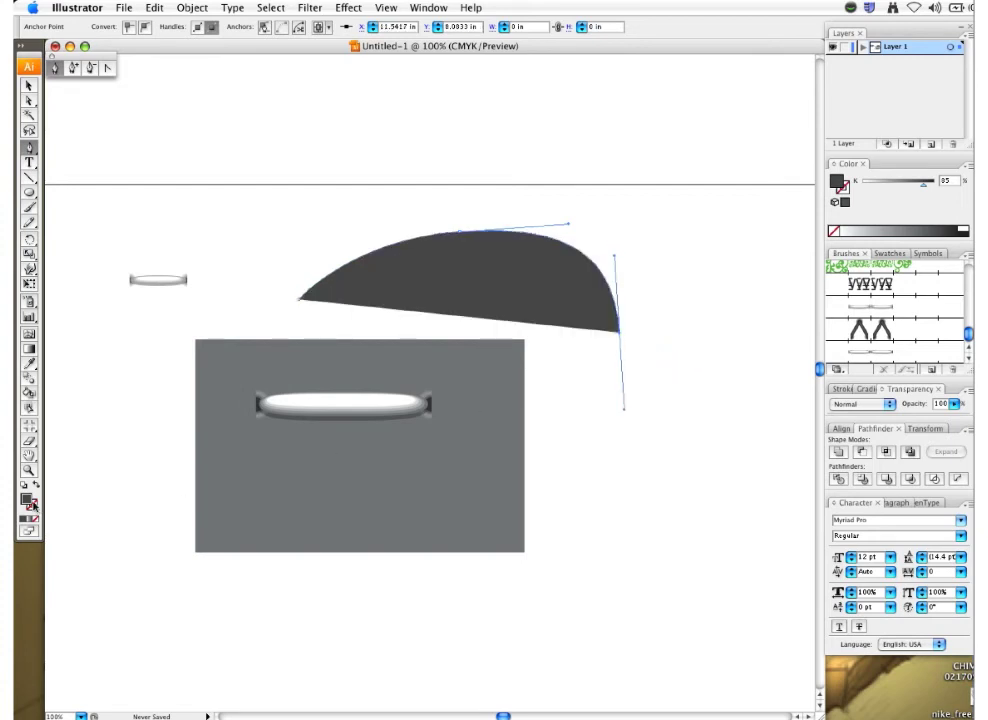
pyautogui.click(40, 484)
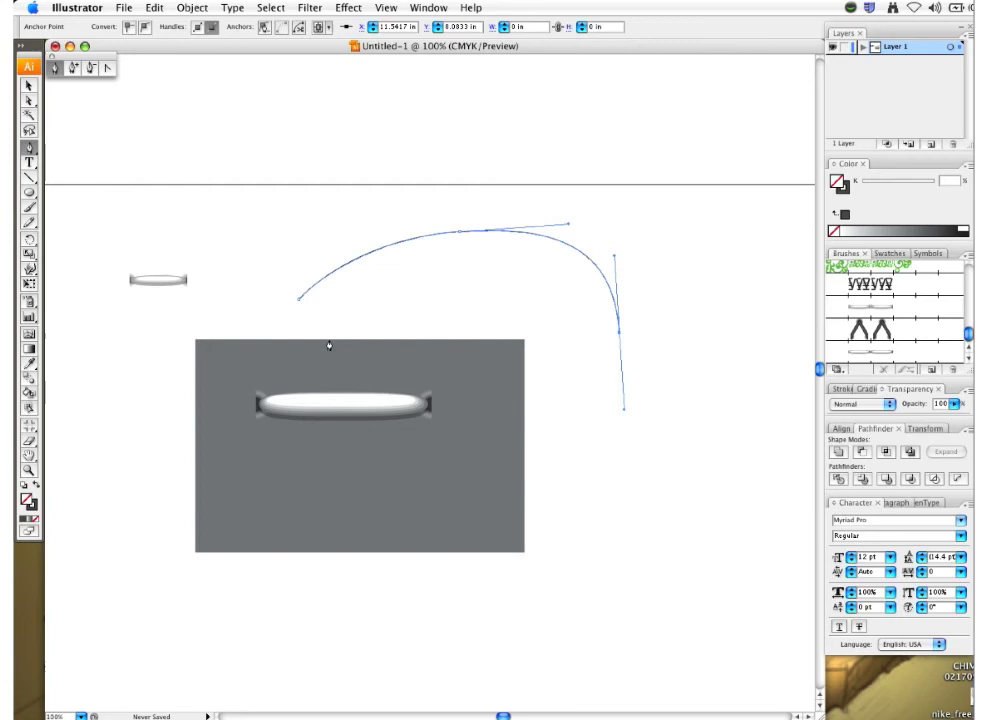
pyautogui.press('v')
pyautogui.click(492, 214)
pyautogui.hscroll(2, 503, 286)
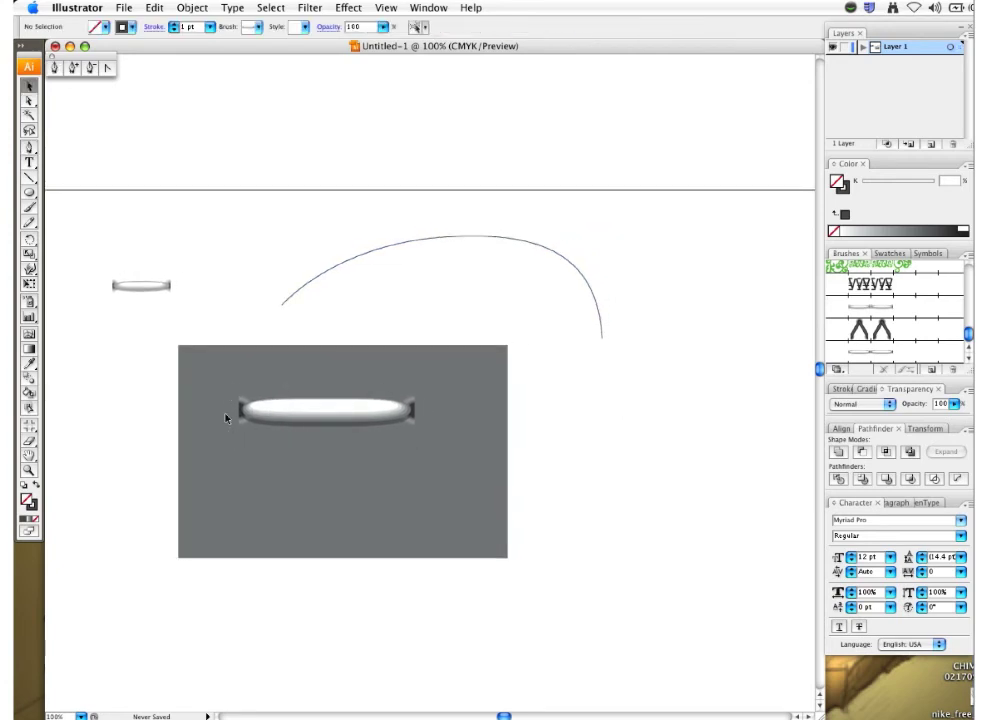
# Apply the 'white brush 1' pattern brush to the arc path
pyautogui.click(401, 441)
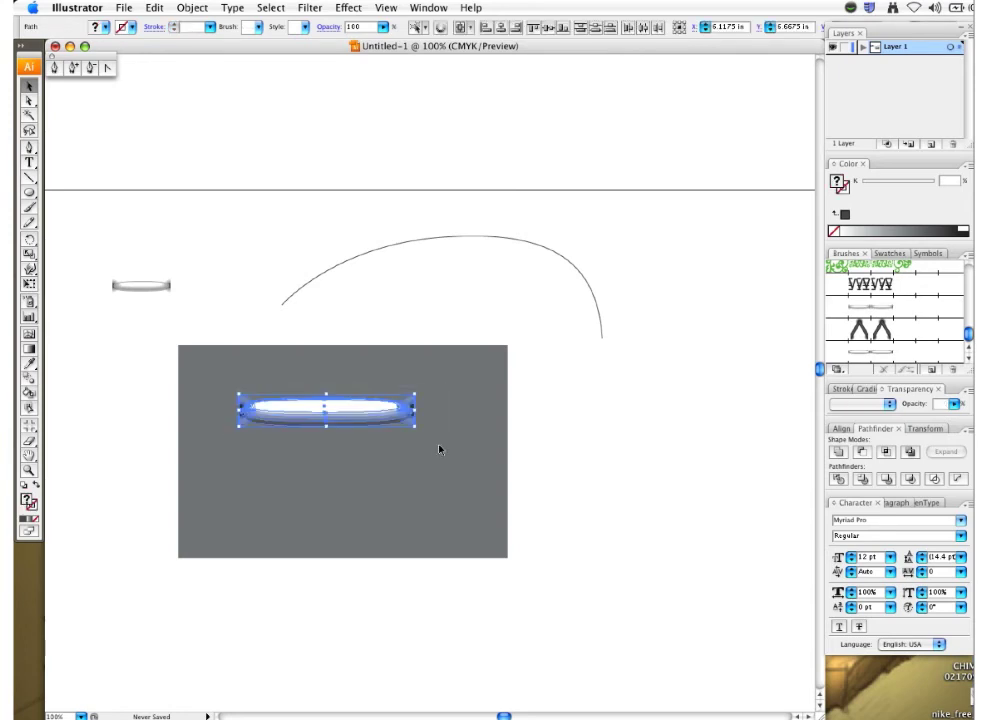
pyautogui.click(594, 300)
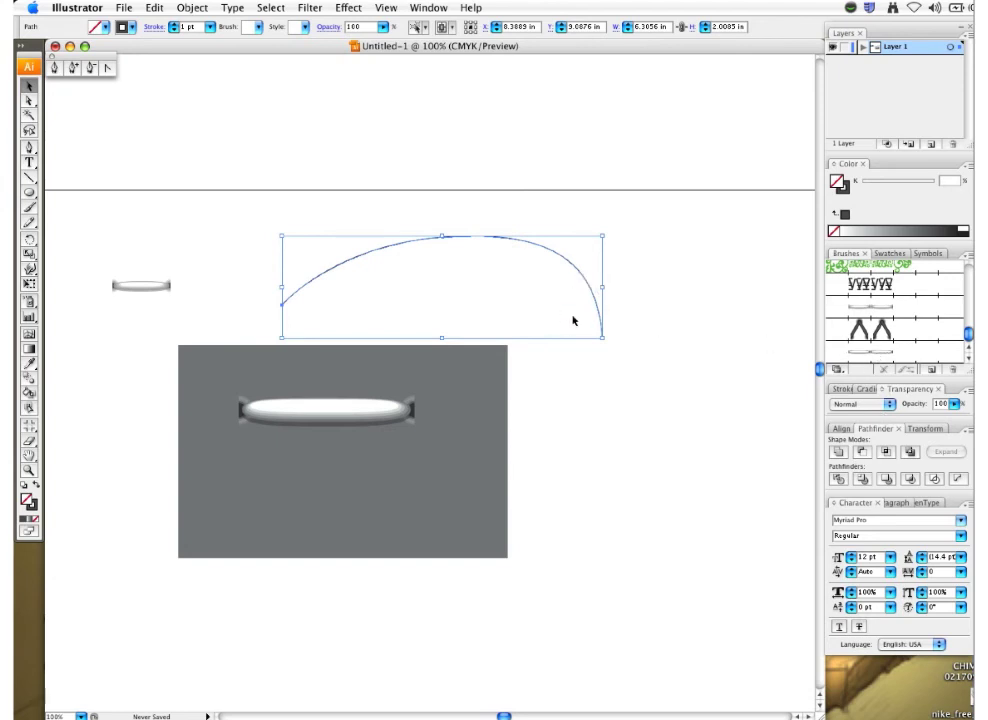
pyautogui.click(615, 320)
pyautogui.click(594, 302)
pyautogui.click(886, 354)
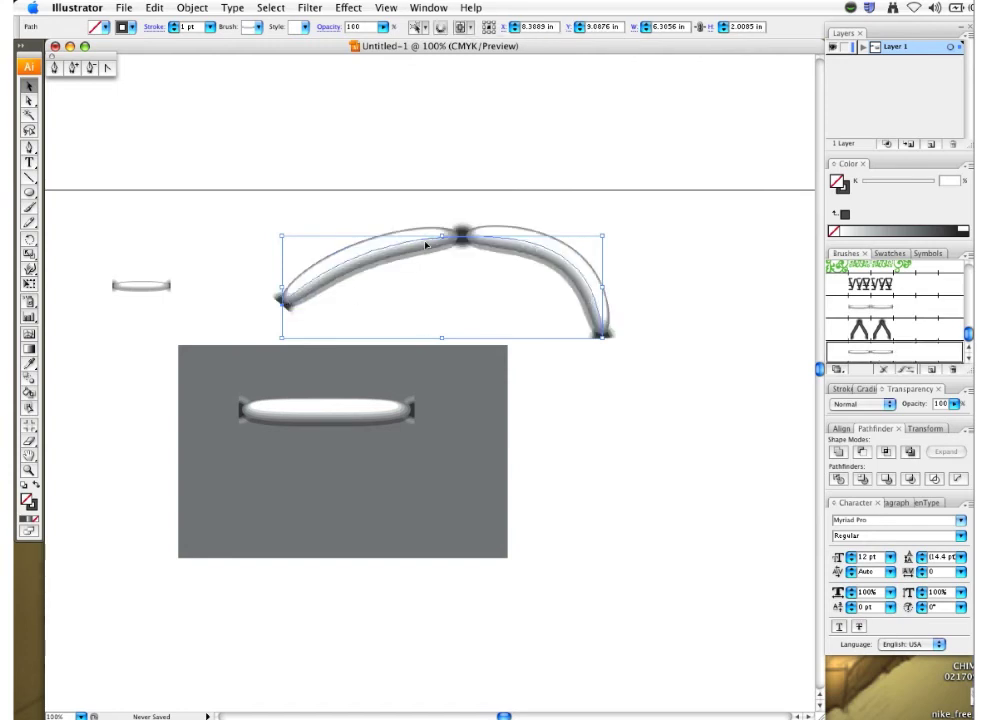
pyautogui.click(547, 415)
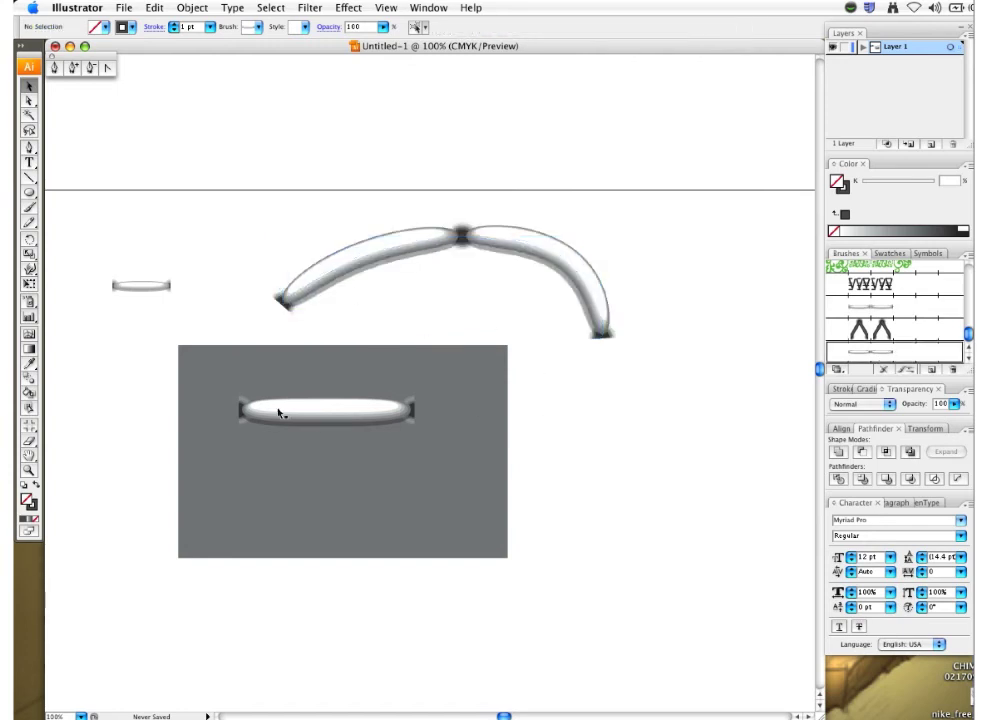
pyautogui.click(368, 408)
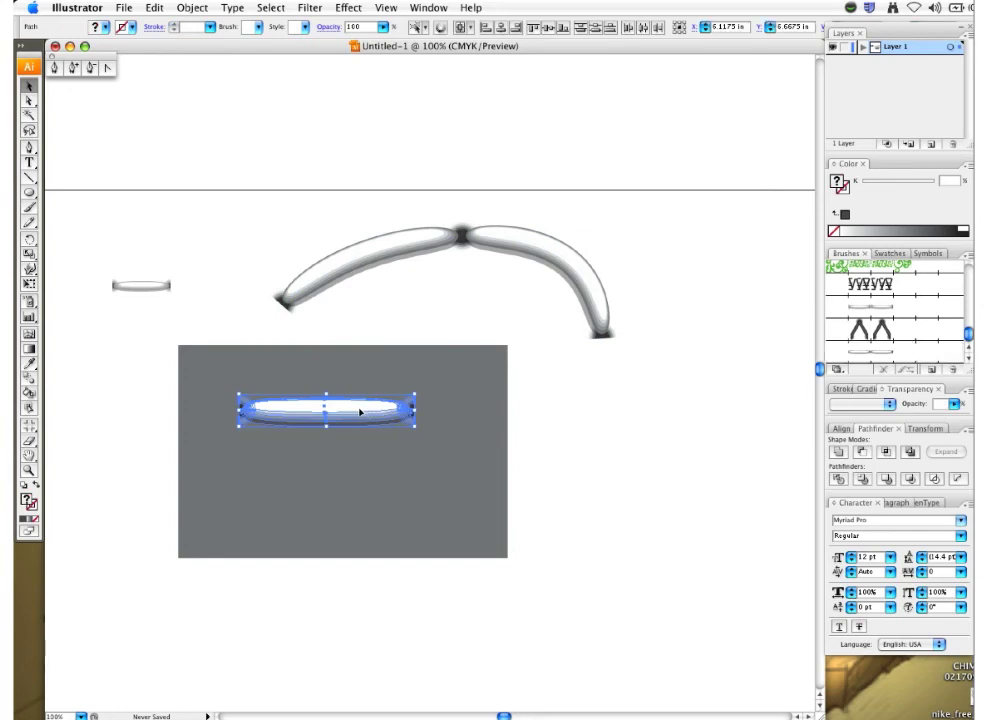
# Duplicate the capsule just below the original and shrink the copy to a small size
pyautogui.keyDown('alt'); pyautogui.moveTo(360, 411); pyautogui.dragTo(347, 460); pyautogui.keyUp('alt')
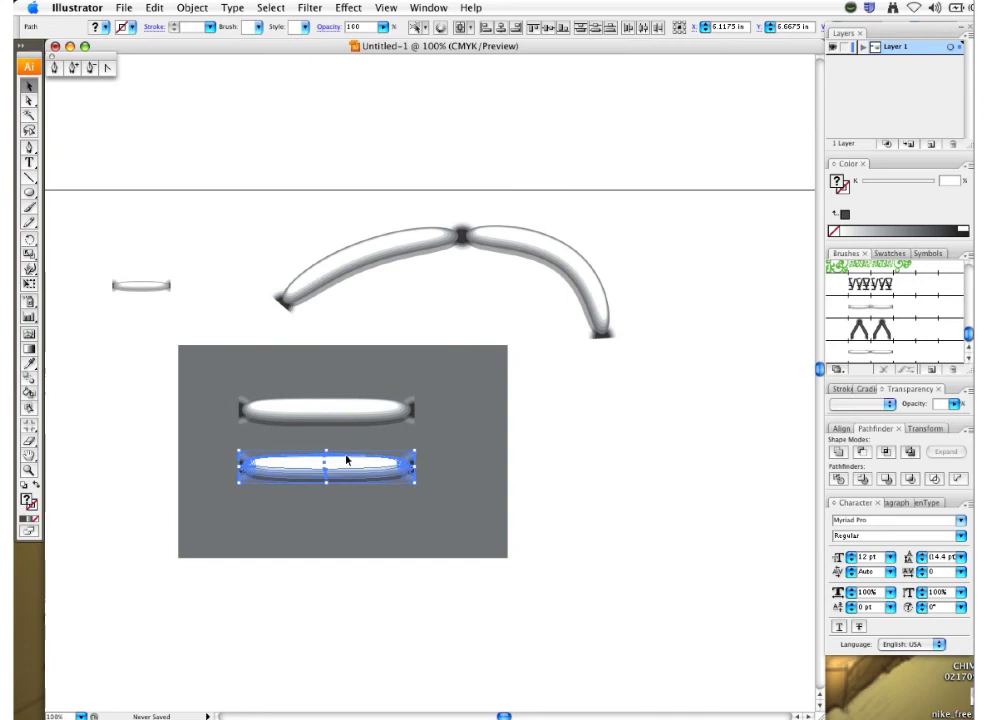
pyautogui.moveTo(416, 449); pyautogui.dragTo(403, 461)
pyautogui.click(565, 441)
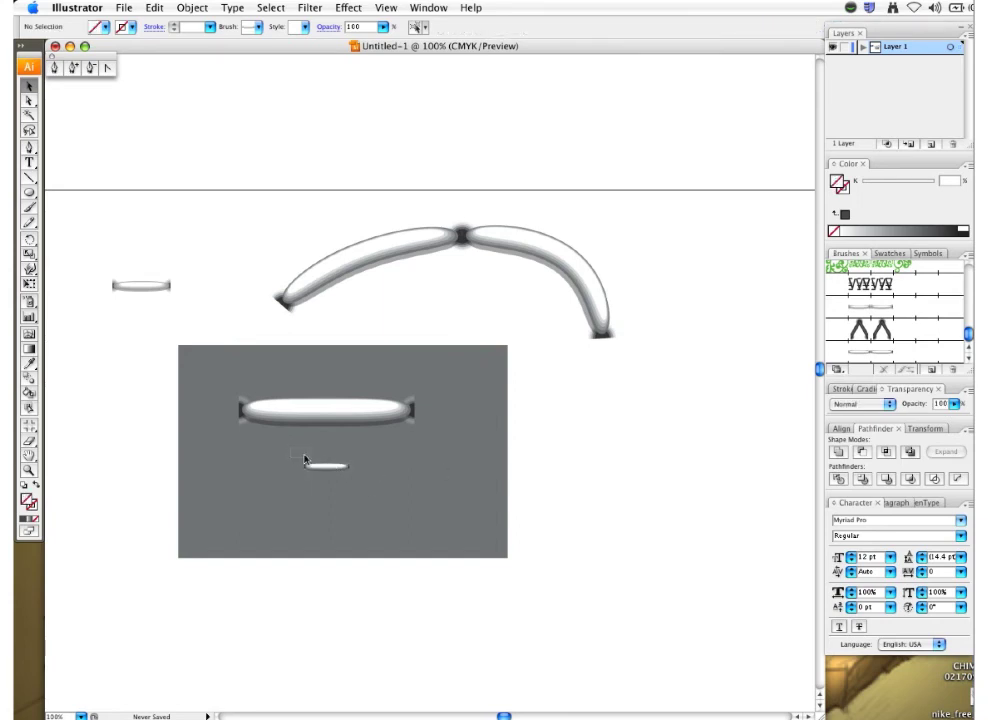
pyautogui.click(327, 465)
# Drag the small capsule into the Brushes panel as a new pattern brush with default options
pyautogui.moveTo(335, 467)
pyautogui.mouseDown()
pyautogui.moveTo(514, 443)
pyautogui.moveTo(858, 365)
pyautogui.mouseUp()
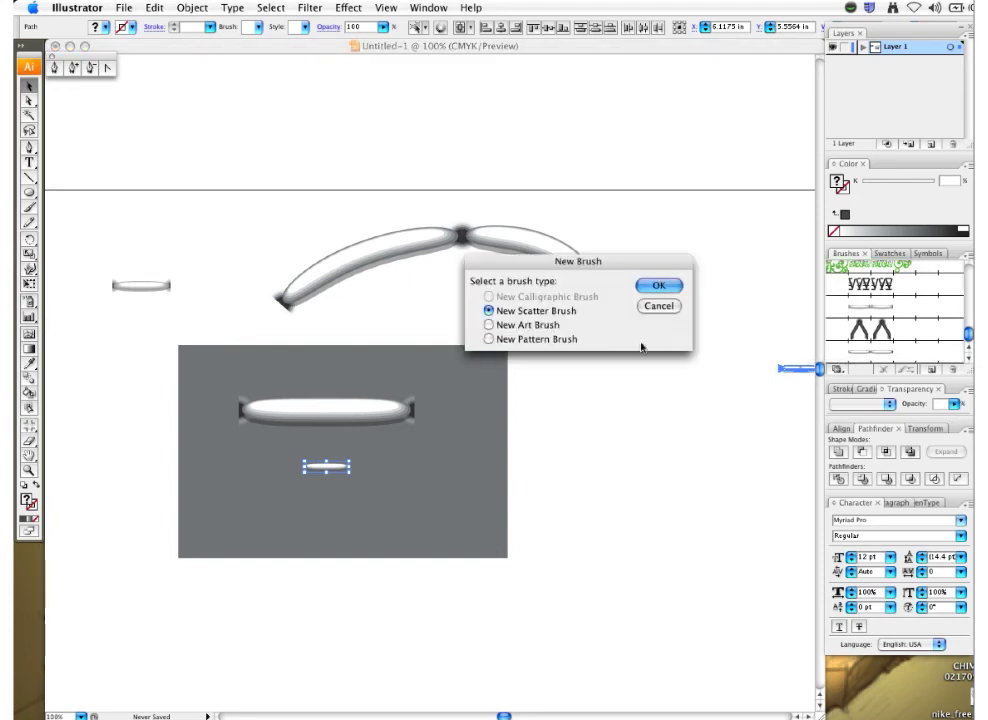
pyautogui.click(520, 338)
pyautogui.click(652, 286)
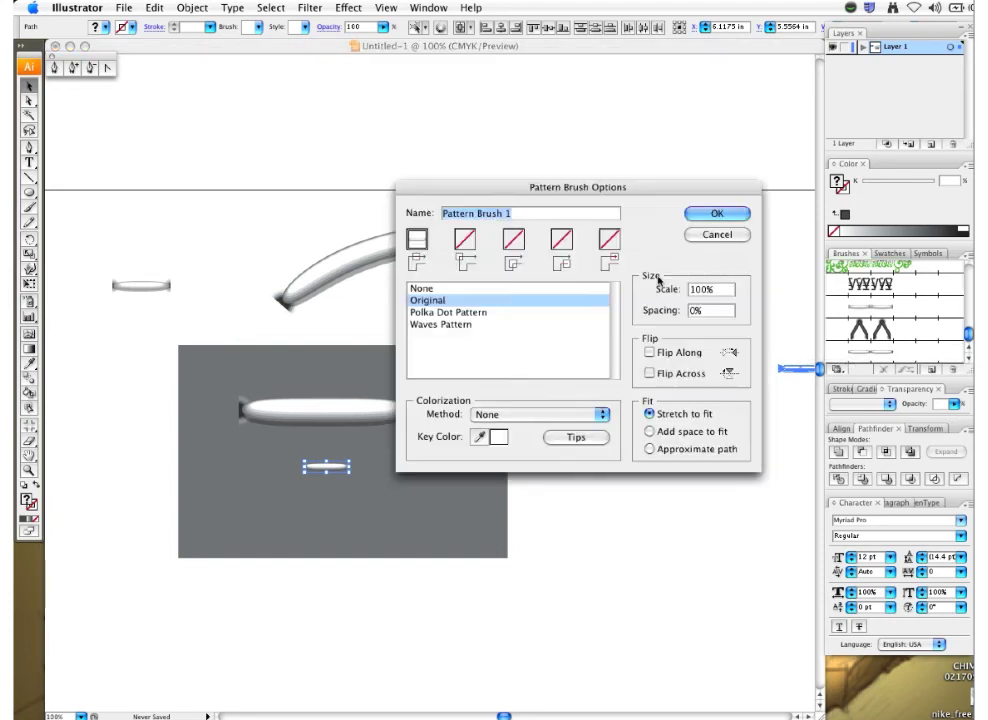
pyautogui.click(715, 211)
pyautogui.click(680, 402)
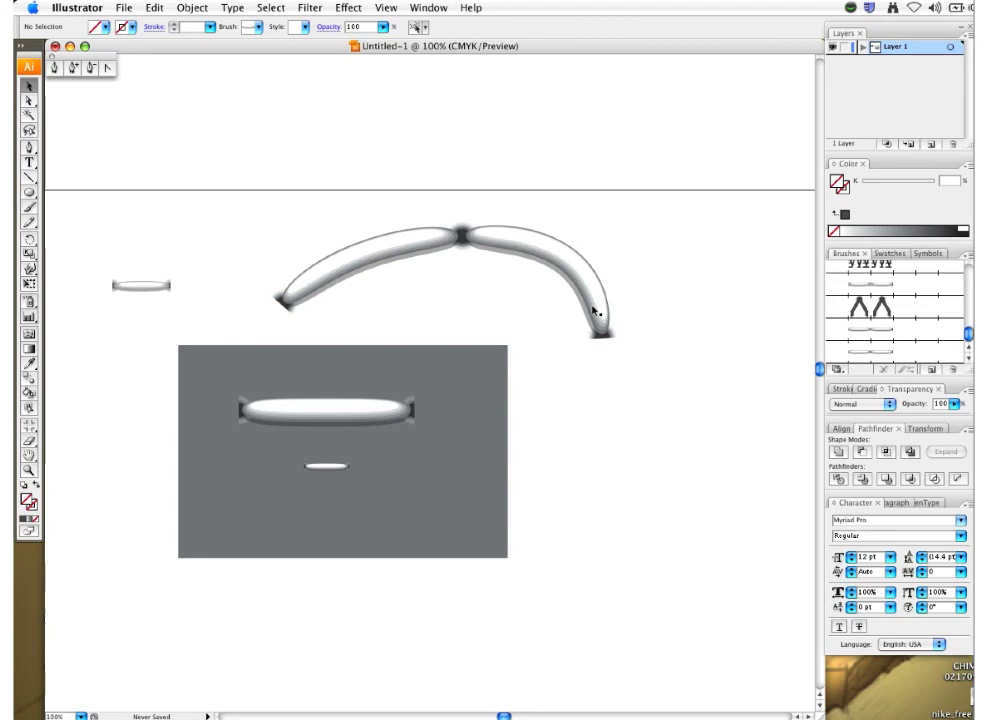
pyautogui.click(600, 322)
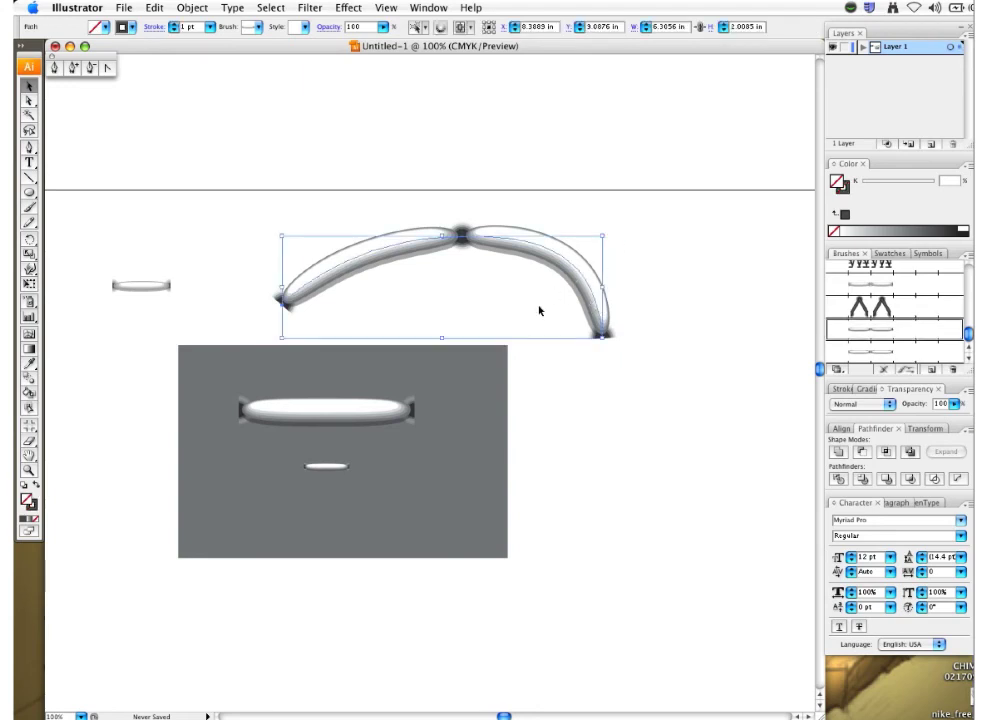
# Apply the new capsule pattern brush to the arc
pyautogui.click(889, 354)
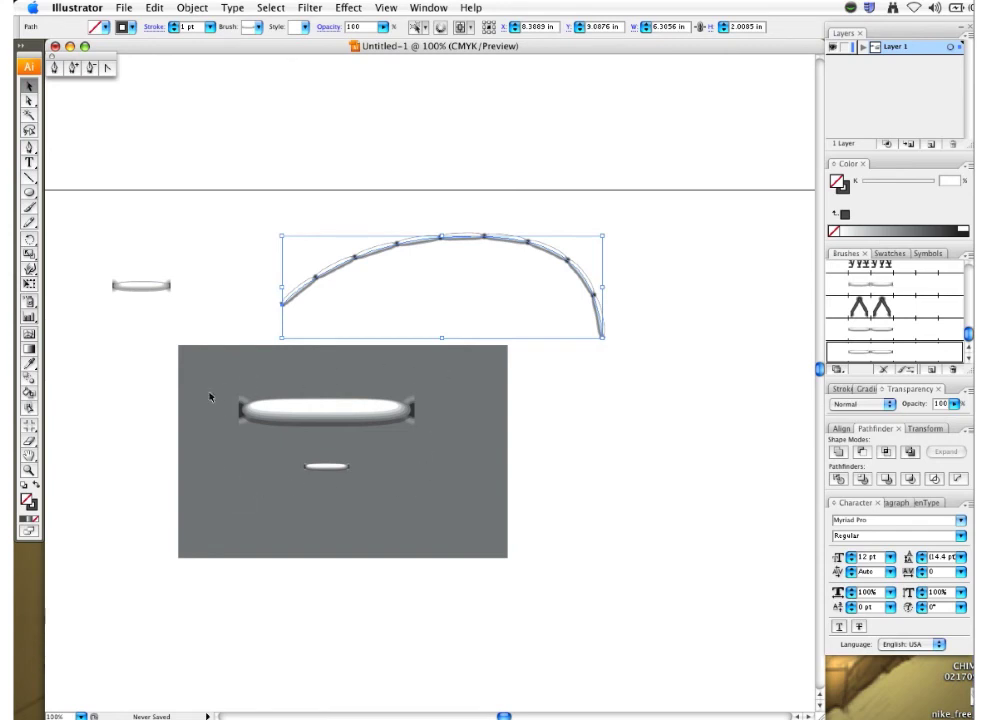
pyautogui.click(550, 416)
pyautogui.click(598, 316)
# Set the arc's stroke weight to 0.5 pt, then reduce it to 0.25 pt
pyautogui.click(846, 388)
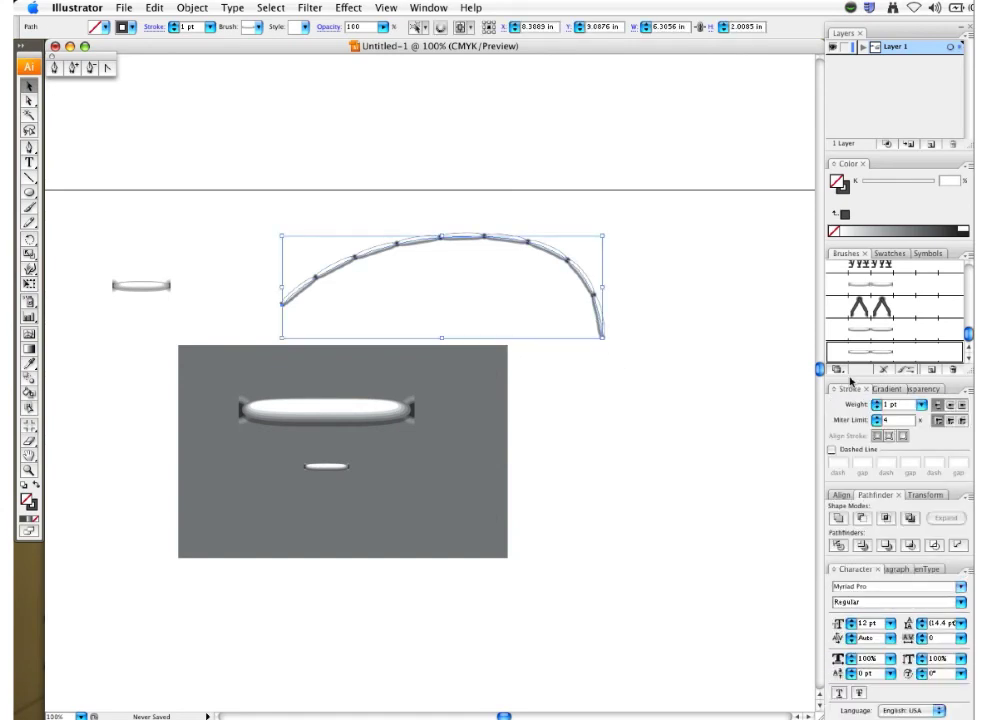
pyautogui.click(922, 405)
pyautogui.click(913, 372)
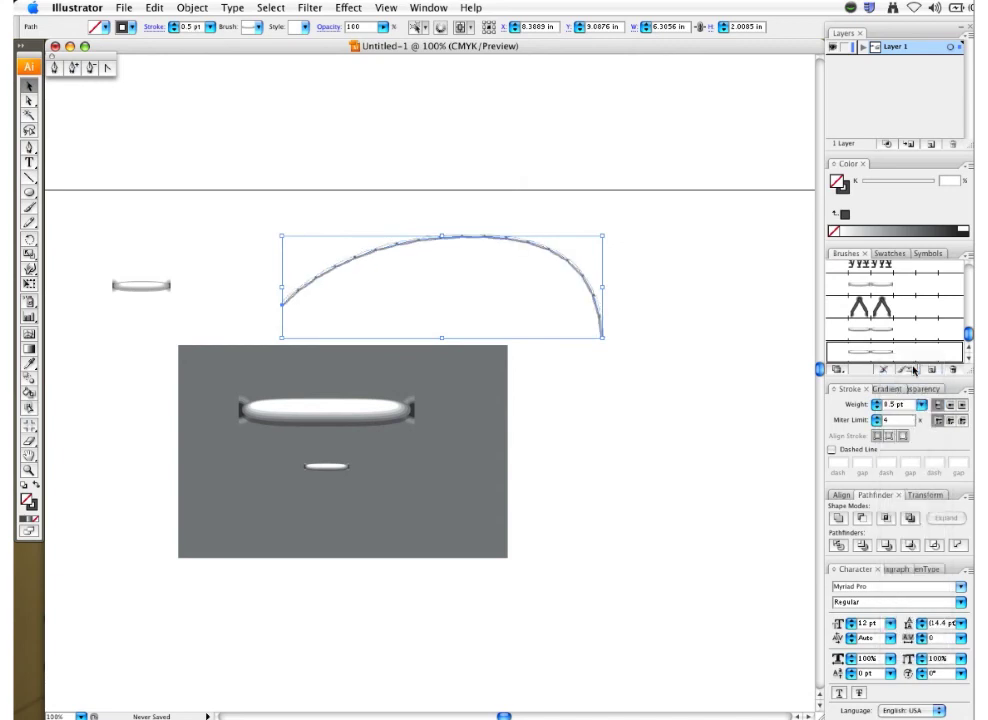
pyautogui.click(676, 411)
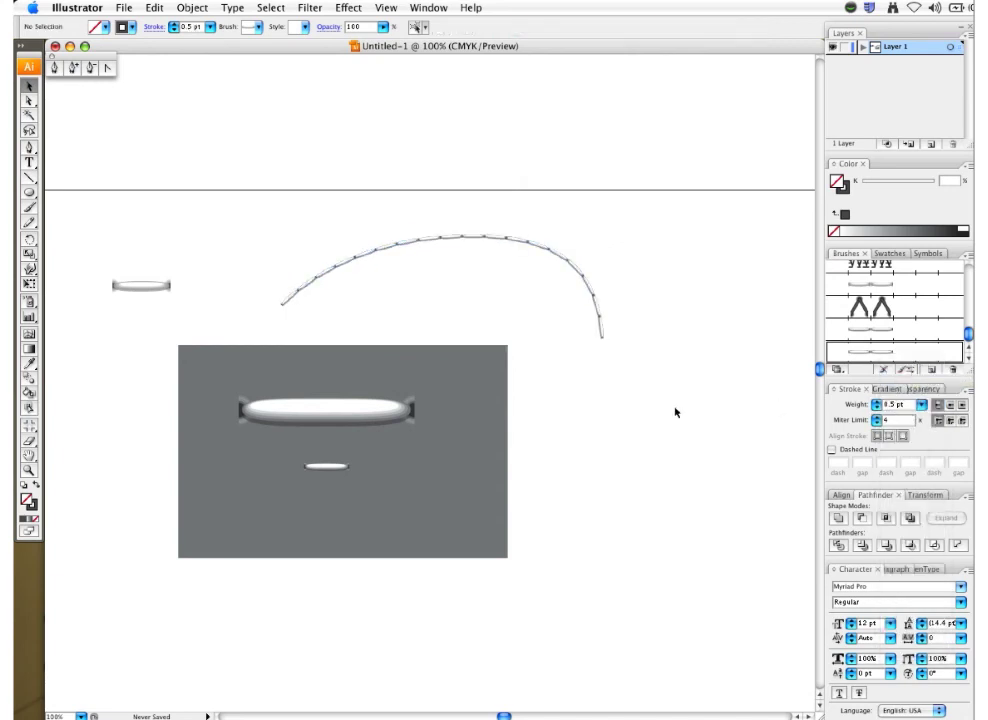
pyautogui.click(601, 331)
pyautogui.click(922, 405)
pyautogui.click(913, 390)
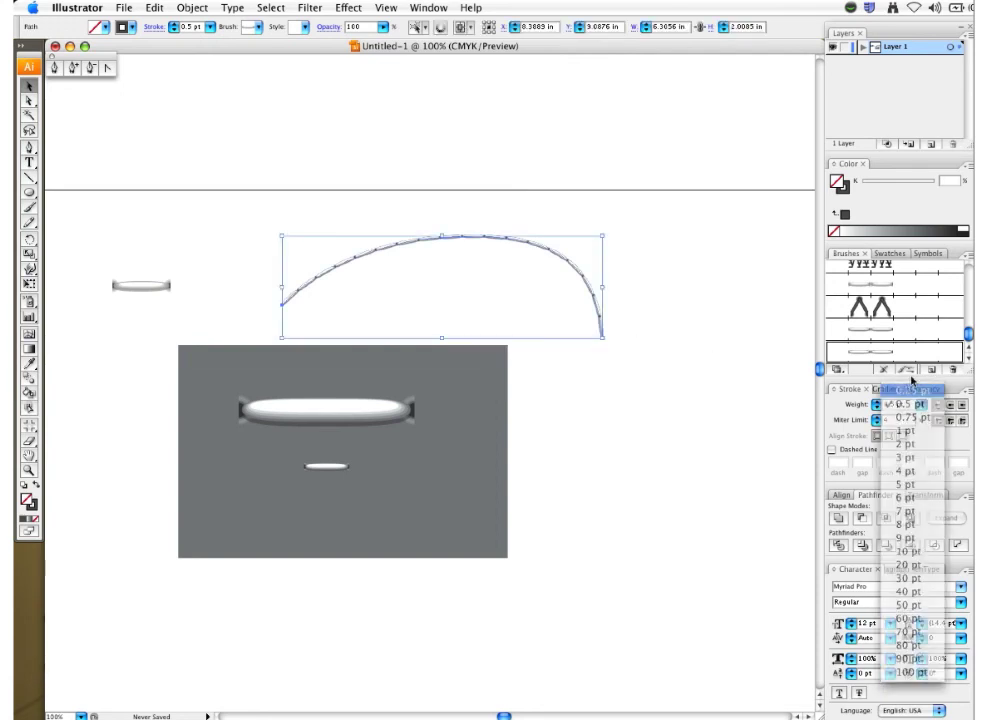
pyautogui.click(686, 301)
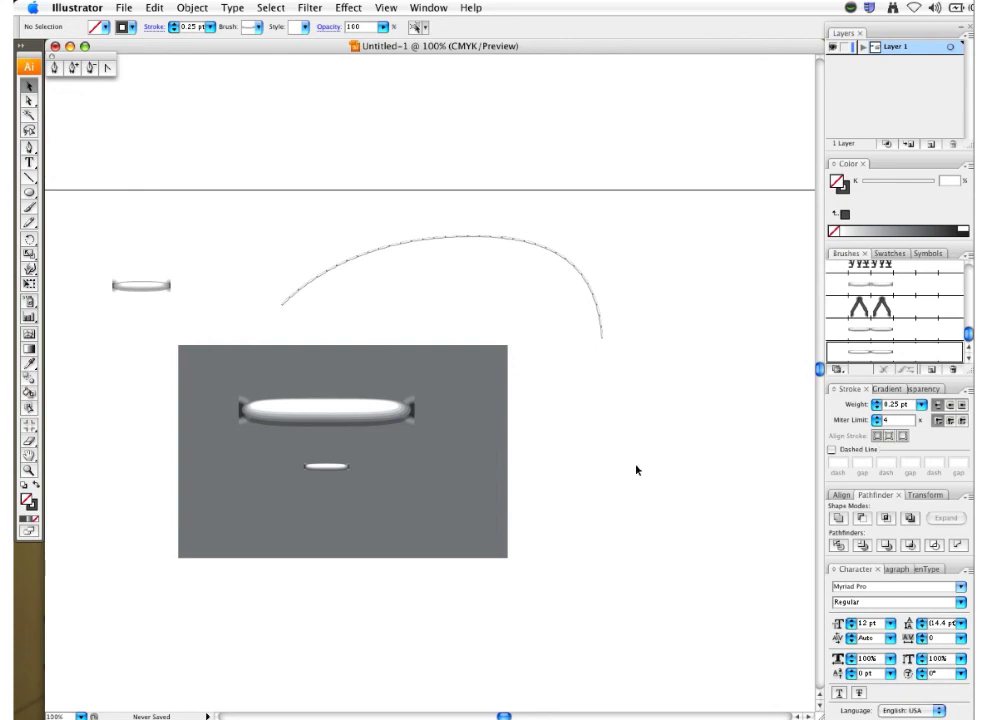
# Drag the stitched arc down onto the gray background, zoom in on a stitch joint, then fit the artboard
pyautogui.moveTo(507, 240)
pyautogui.mouseDown()
pyautogui.moveTo(456, 251)
pyautogui.moveTo(461, 240)
pyautogui.moveTo(449, 265)
pyautogui.moveTo(459, 450)
pyautogui.moveTo(482, 504)
pyautogui.mouseUp()
pyautogui.click(505, 333)
pyautogui.press('z')
pyautogui.moveTo(175, 595); pyautogui.dragTo(362, 466)
pyautogui.moveTo(225, 209); pyautogui.dragTo(531, 456)
pyautogui.moveTo(290, 293); pyautogui.dragTo(419, 405)
pyautogui.moveTo(497, 500); pyautogui.dragTo(324, 422)
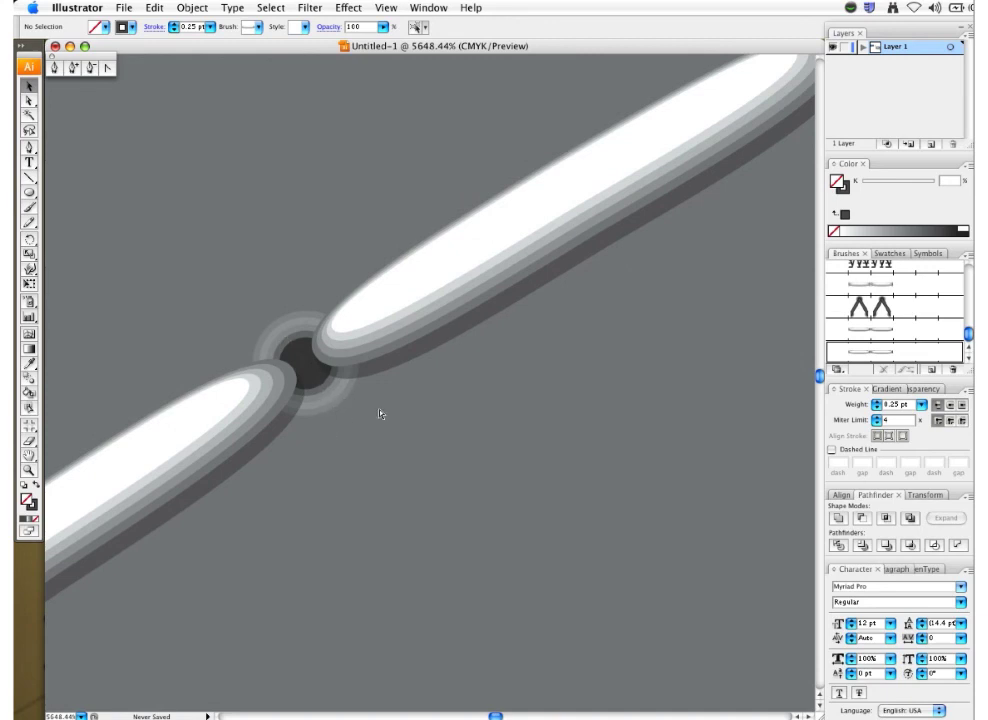
pyautogui.press('super+0')
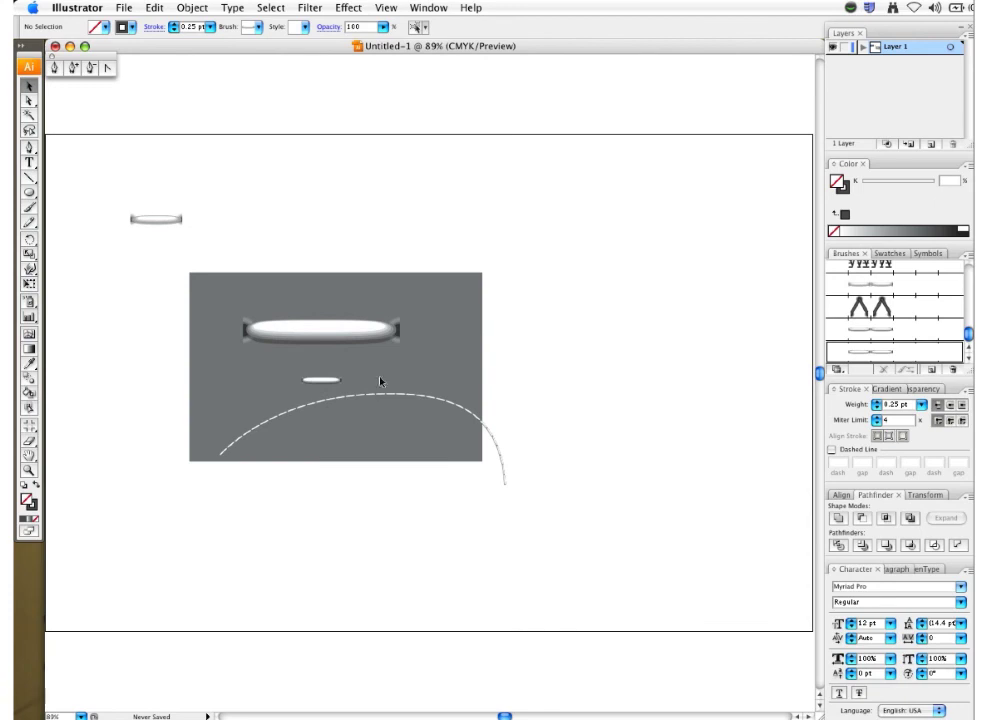
# Draw a square at the gray background's lower left with a red CMYK fill and no stroke
pyautogui.moveTo(30, 192); pyautogui.dragTo(100, 212)
pyautogui.moveTo(287, 460); pyautogui.dragTo(287, 459)
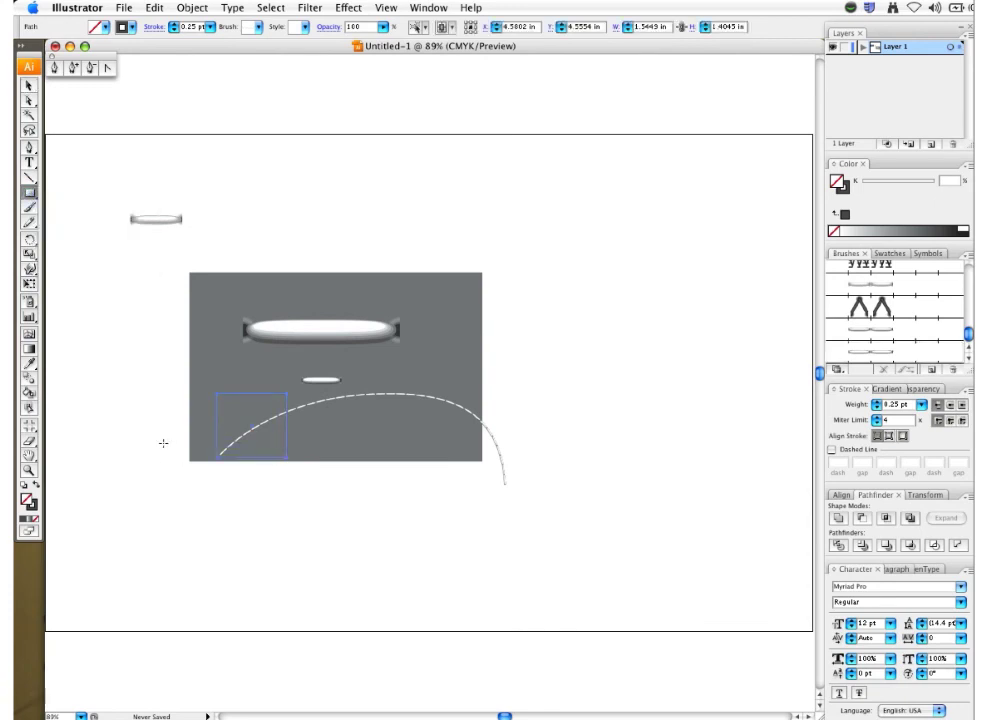
pyautogui.click(38, 483)
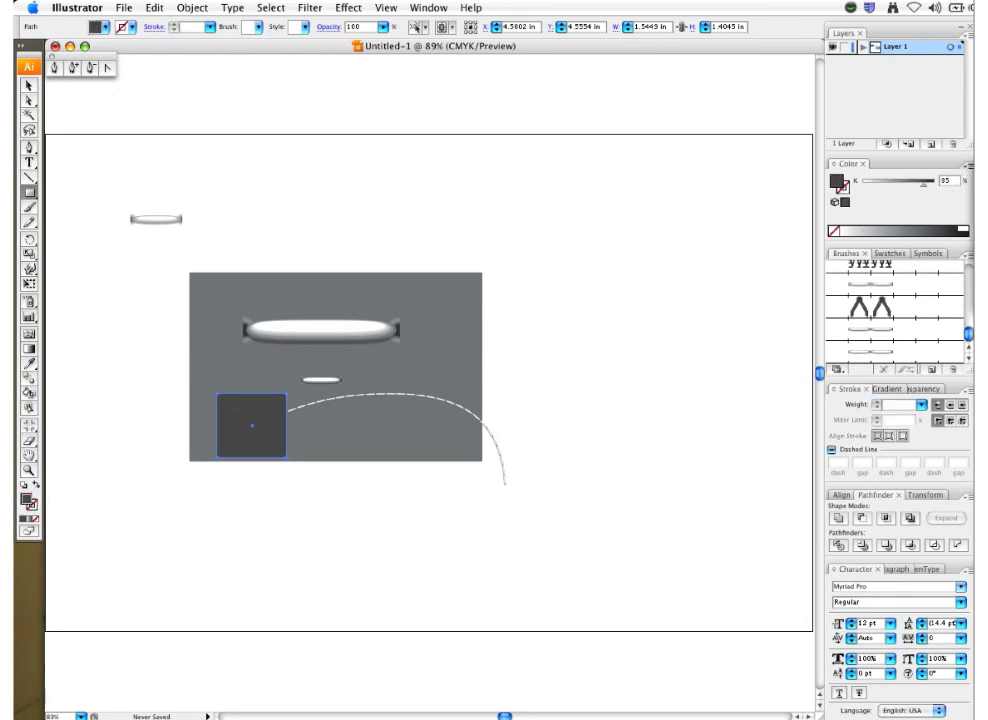
pyautogui.keyDown('shift'); pyautogui.click(900, 230); pyautogui.keyUp('shift')
pyautogui.moveTo(862, 190); pyautogui.dragTo(938, 205)
# Copy the red square twice to its right, coloring the copies yellow and blue
pyautogui.press('v')
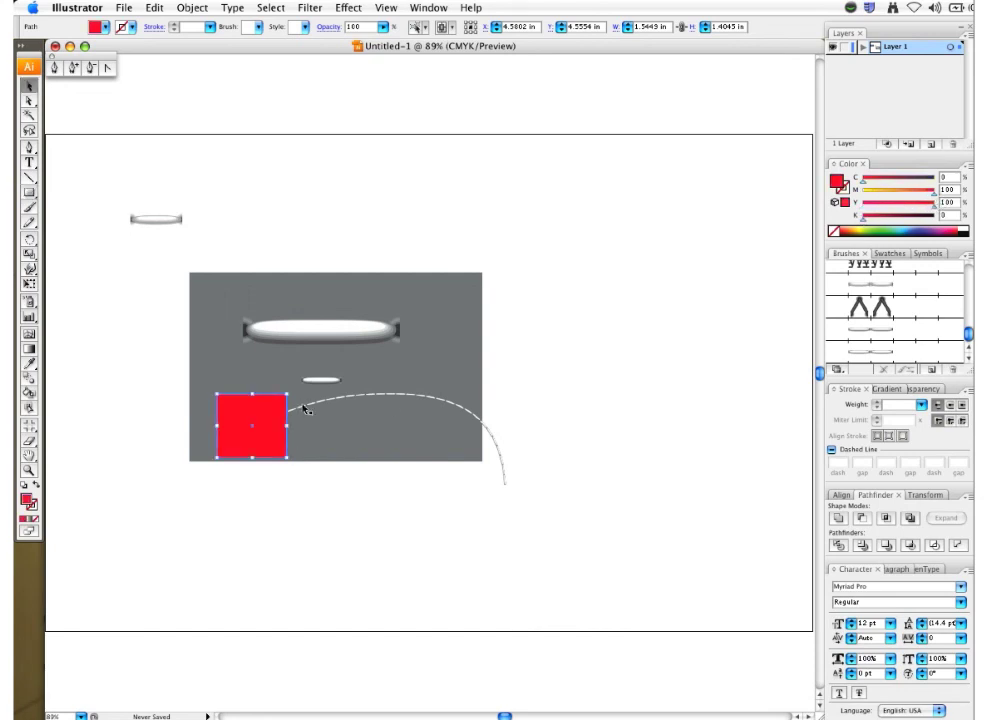
pyautogui.click(249, 503)
pyautogui.moveTo(265, 452); pyautogui.dragTo(337, 452)
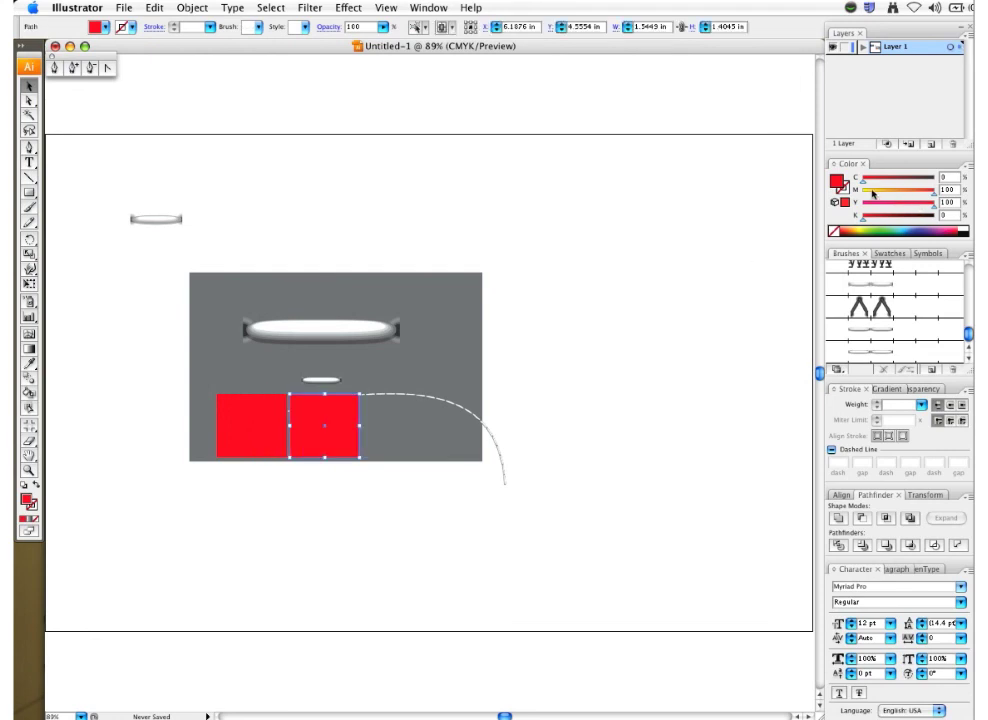
pyautogui.moveTo(938, 191); pyautogui.dragTo(819, 215)
pyautogui.moveTo(336, 438); pyautogui.dragTo(410, 443)
pyautogui.click(935, 178)
pyautogui.moveTo(935, 203); pyautogui.dragTo(866, 204)
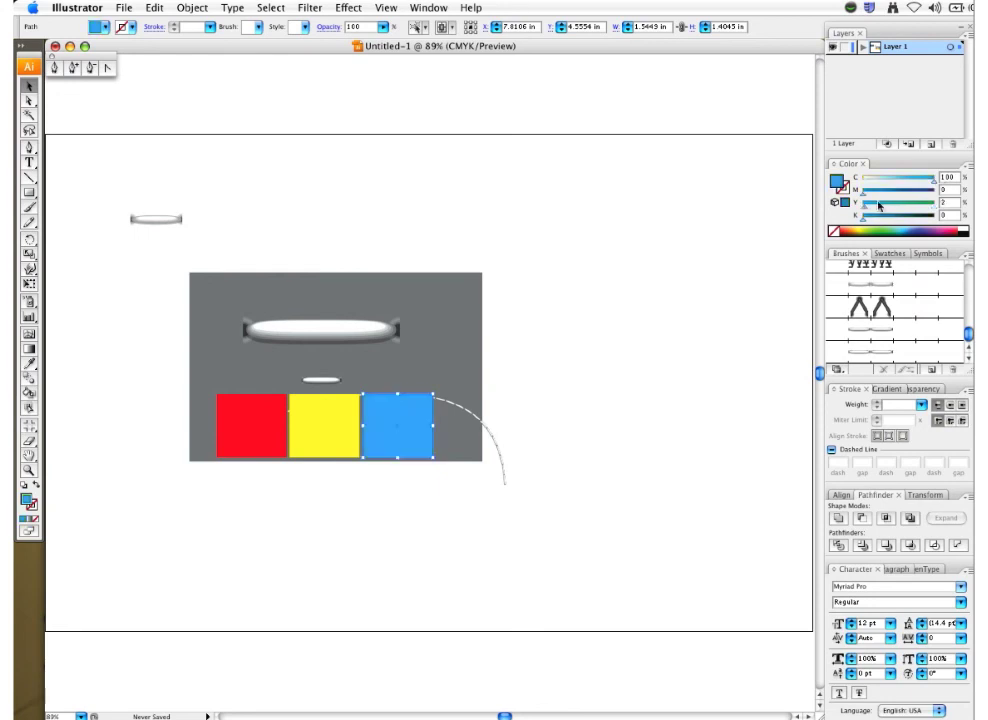
# Bring the stitched arc forward and move it so it crosses all three squares
pyautogui.click(466, 407)
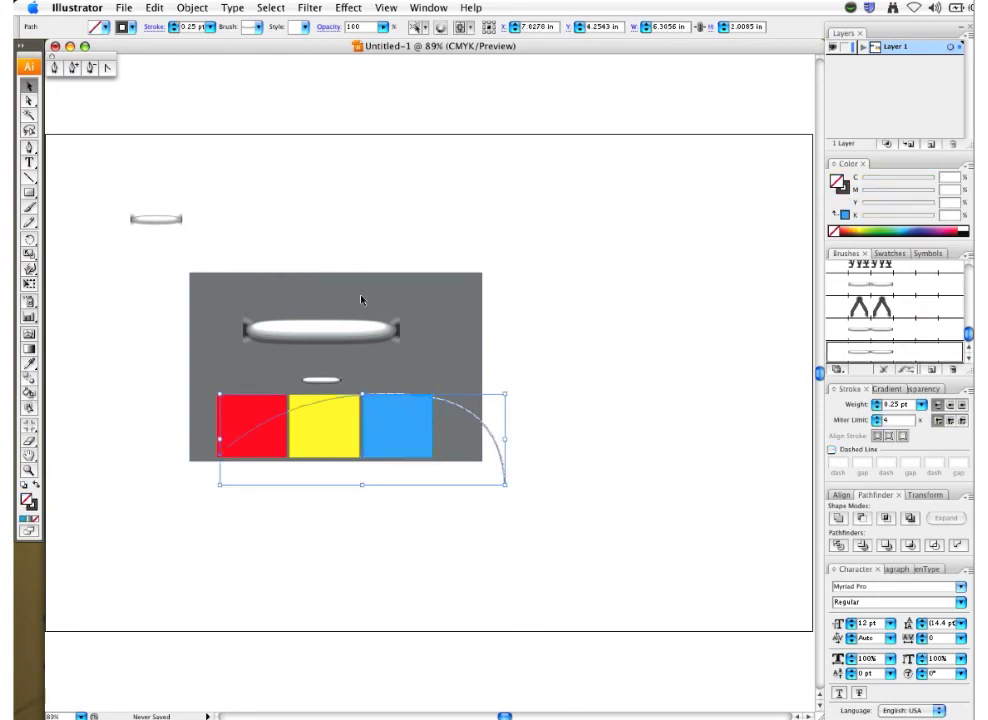
pyautogui.click(192, 8)
pyautogui.moveTo(215, 38)
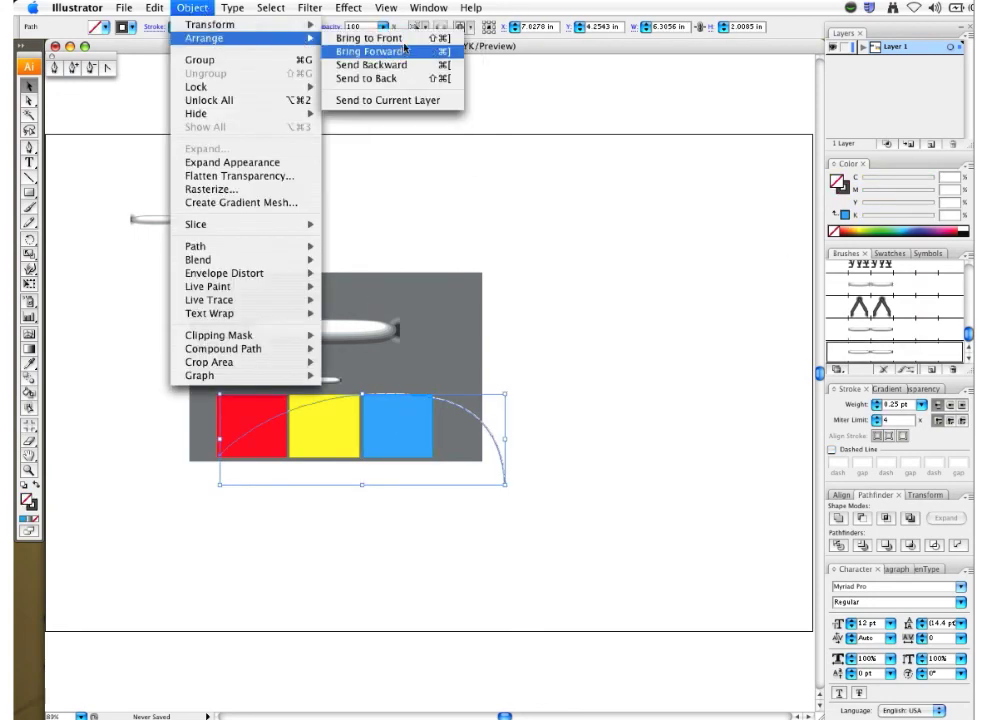
pyautogui.click(312, 46)
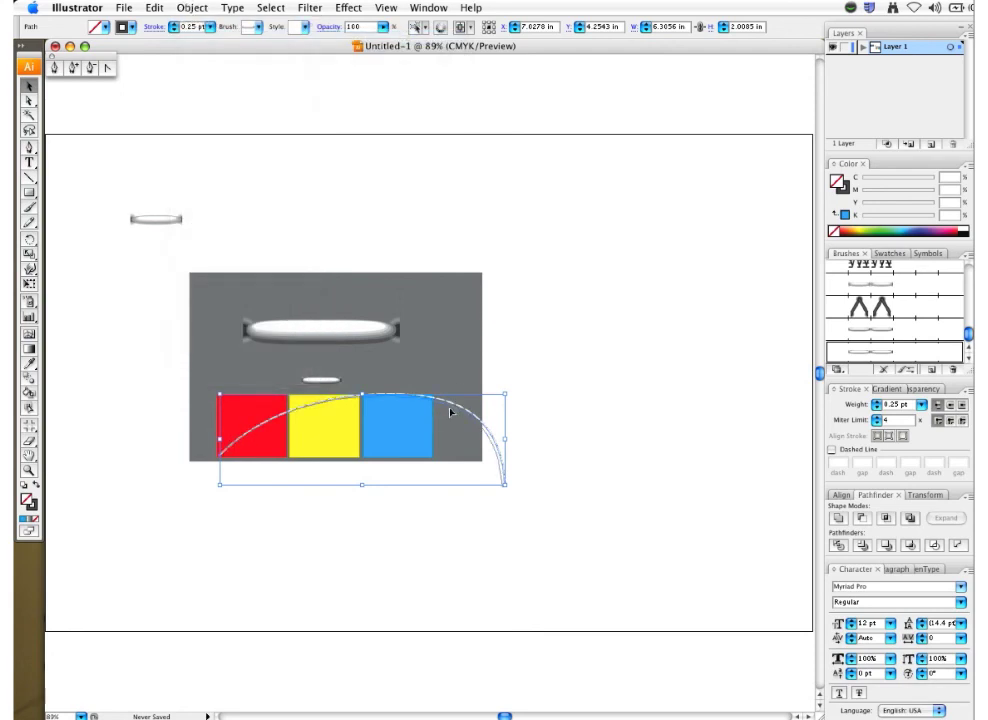
pyautogui.moveTo(397, 414); pyautogui.dragTo(439, 454)
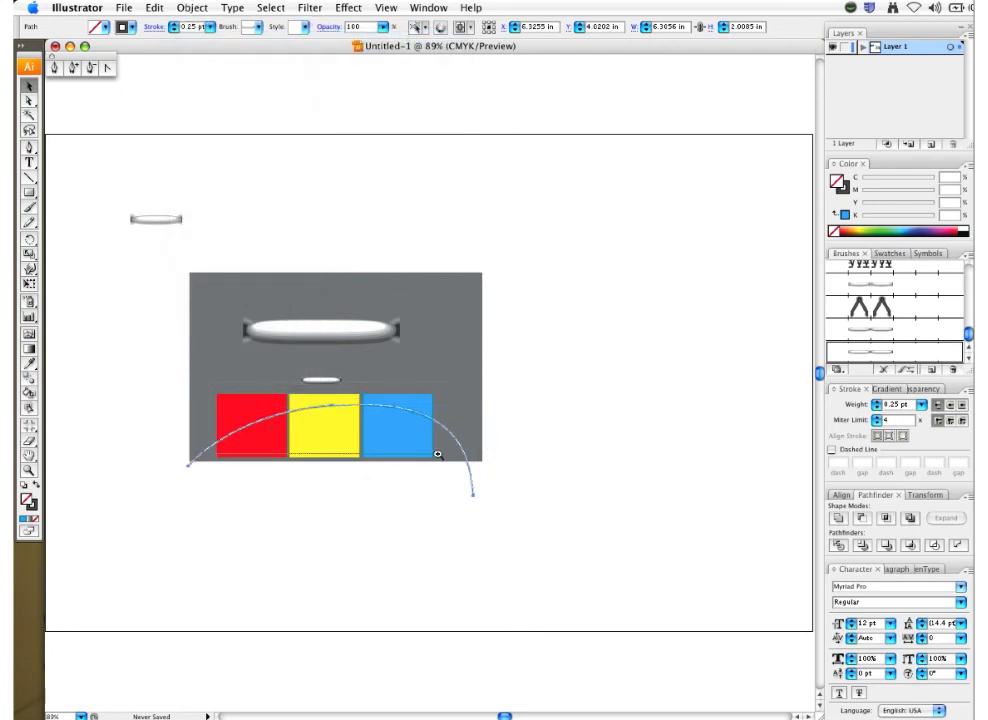
# Zoom in on the stitches over the red square, then zoom out to show the whole background
pyautogui.moveTo(158, 321); pyautogui.dragTo(326, 434)
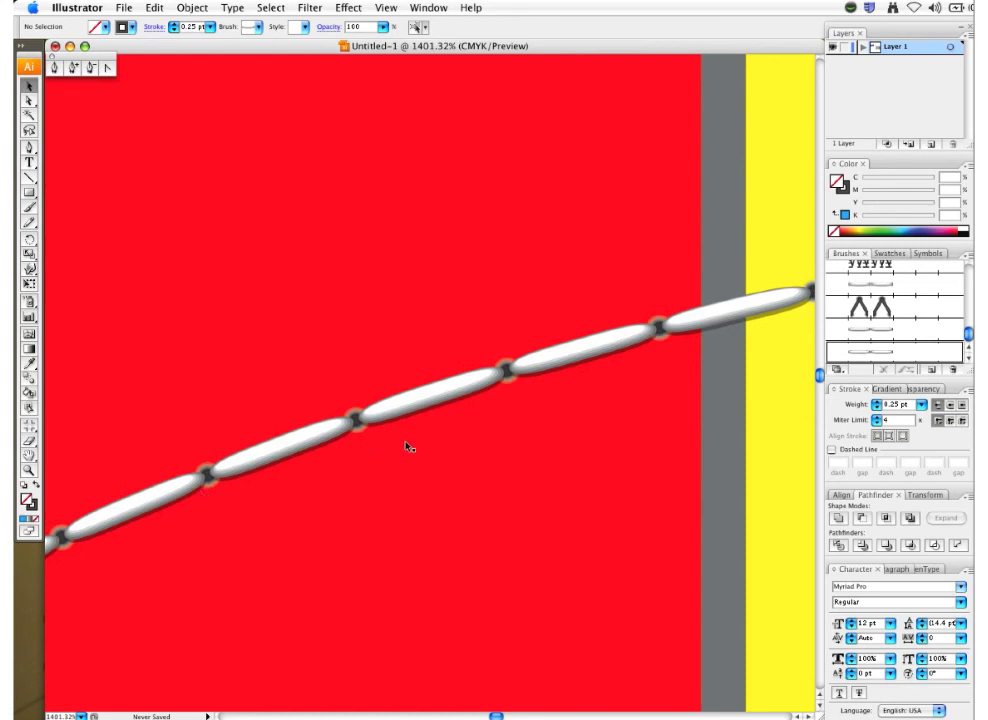
pyautogui.press('super+minus')
pyautogui.press('super+minus')
pyautogui.press('super+minus')
pyautogui.press('super+minus')
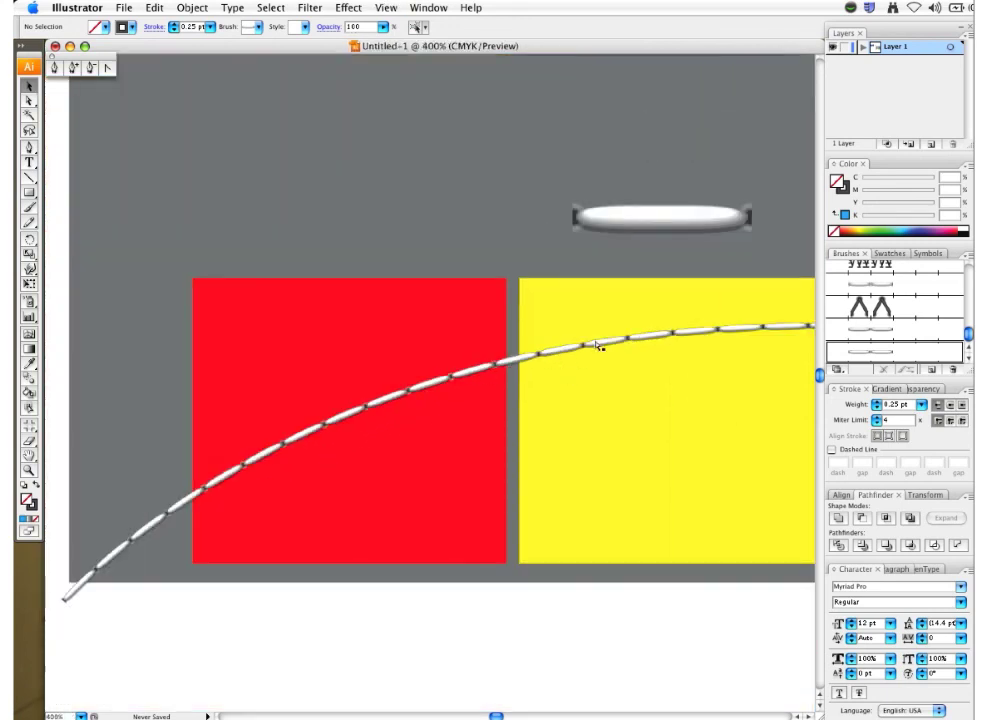
pyautogui.press('super+minus')
pyautogui.press('super+minus')
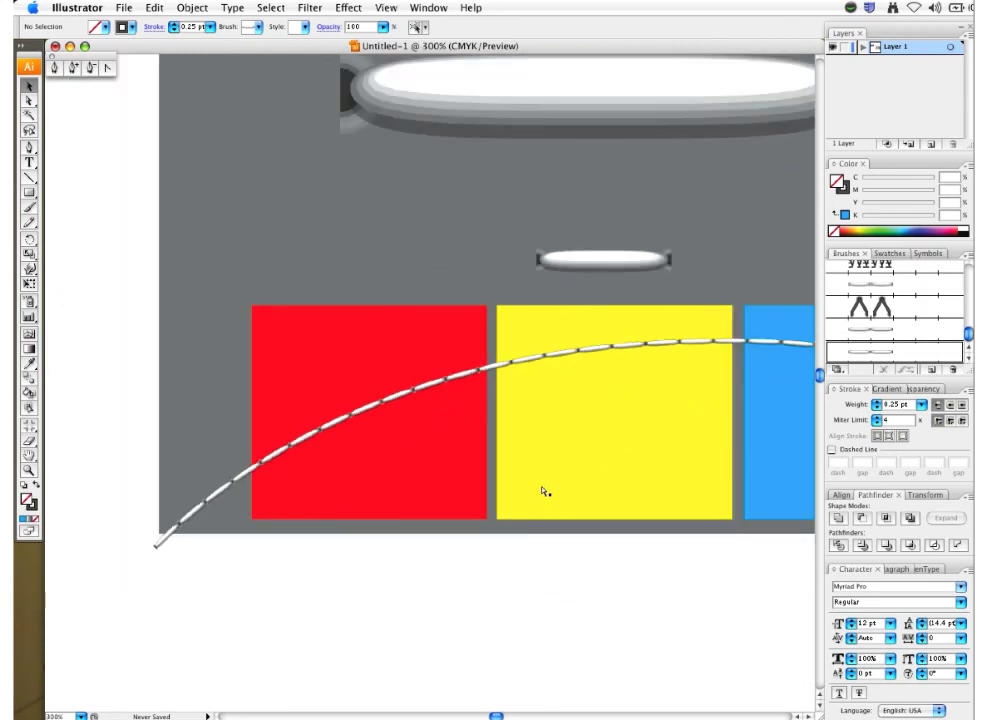
pyautogui.moveTo(642, 450); pyautogui.dragTo(514, 546)
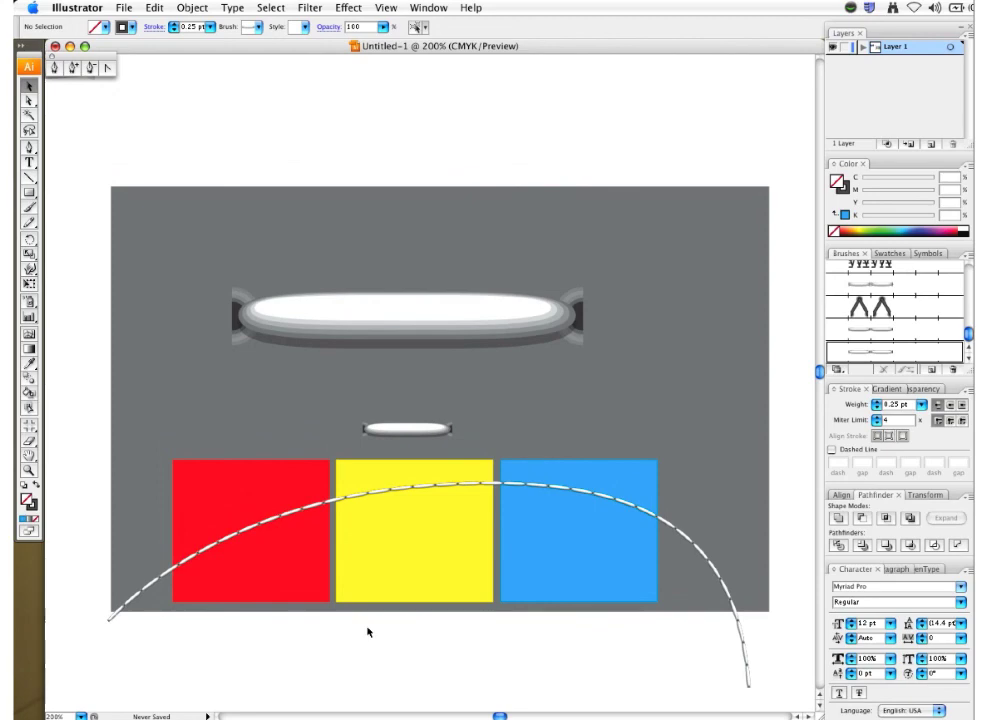